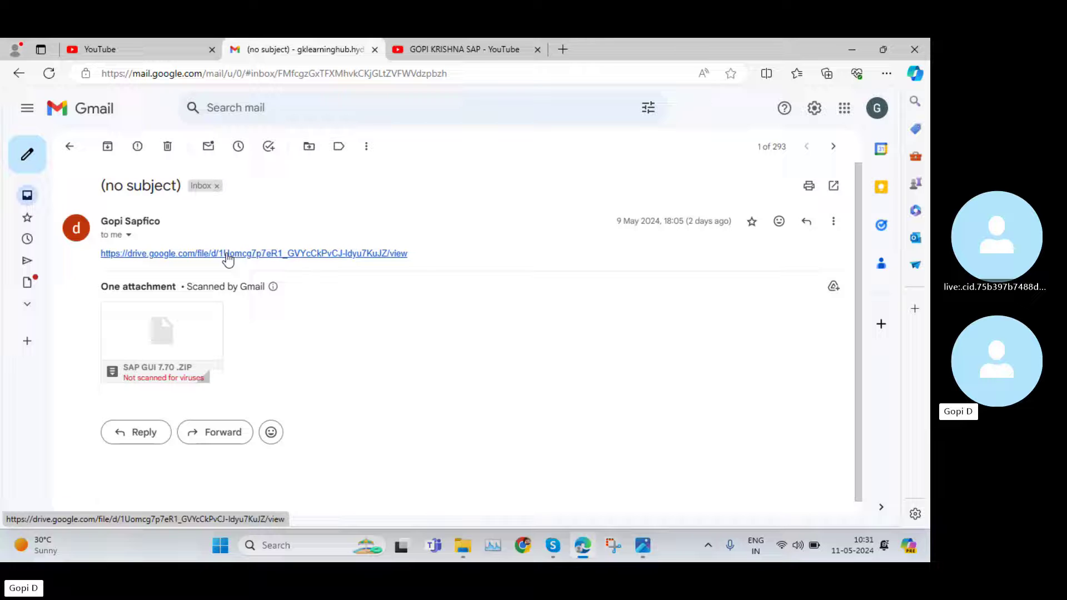
Open the Google Drive link in the email and download SAP GUI 7.70 .ZIP without a virus scan
{"action": "left_click", "coordinate": [257, 254]}
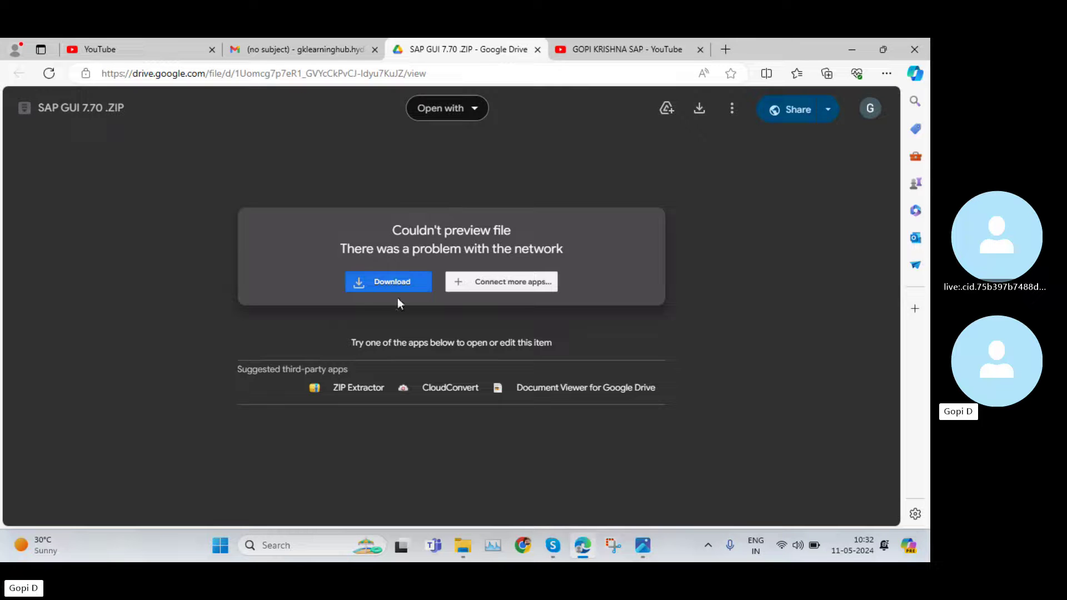
{"action": "left_click", "coordinate": [389, 282]}
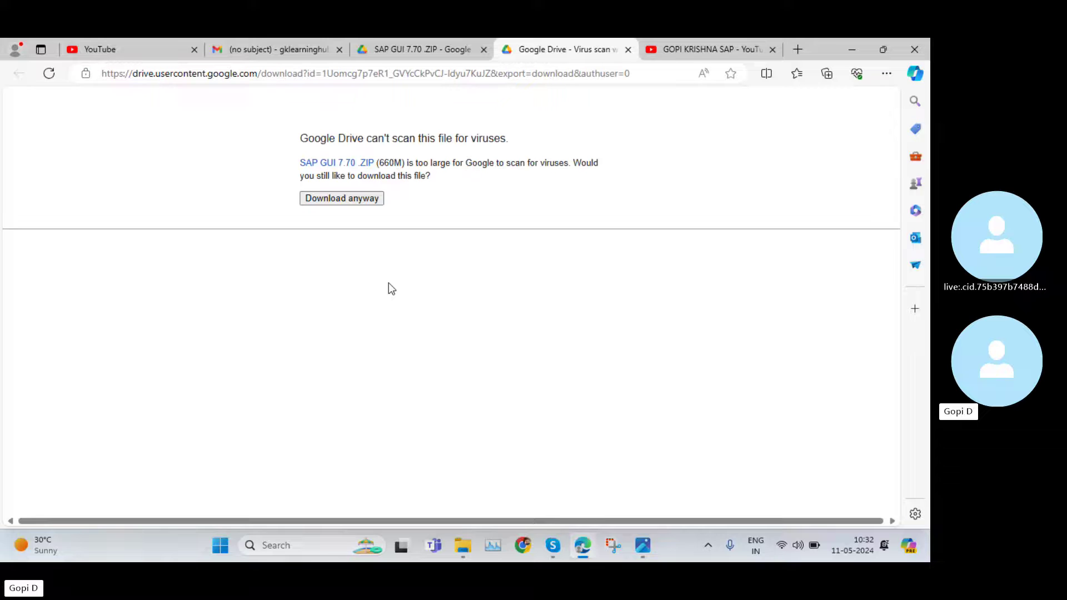
{"action": "left_click", "coordinate": [344, 199]}
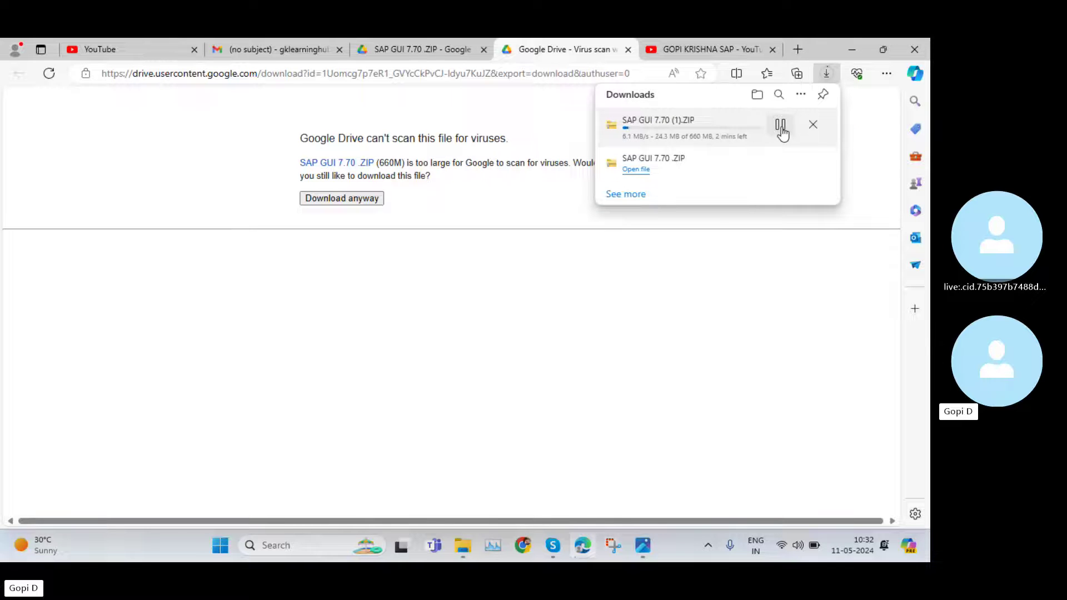
Pause and cancel the duplicate SAP GUI 7.70 (1).ZIP download, and close the virus-scan warning page
{"action": "left_click", "coordinate": [780, 126]}
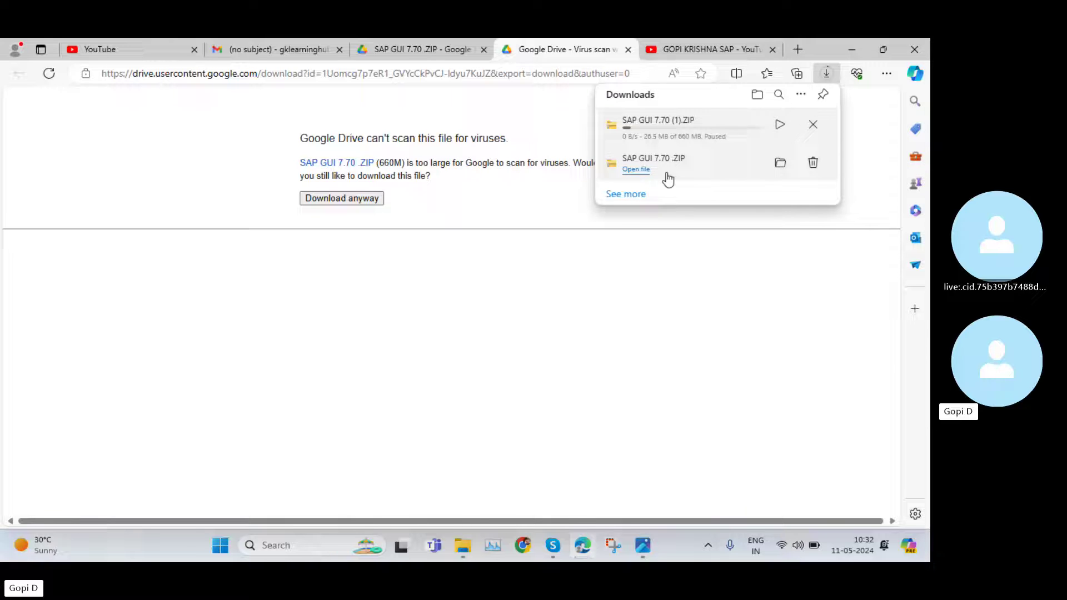
{"action": "left_click", "coordinate": [813, 126]}
{"action": "left_click", "coordinate": [628, 49]}
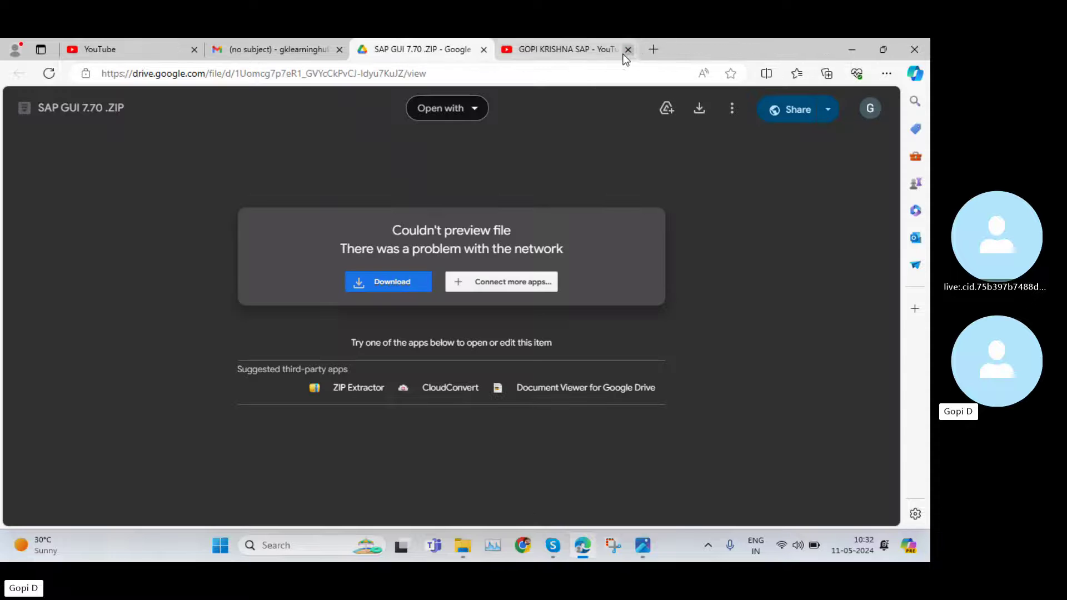
Switch to File Explorer, open the SAP GUI 7.70 archive in Downloads and go to PRES1 > GUI > Windows > Win32 inside its presentation folder
{"action": "left_click", "coordinate": [462, 545]}
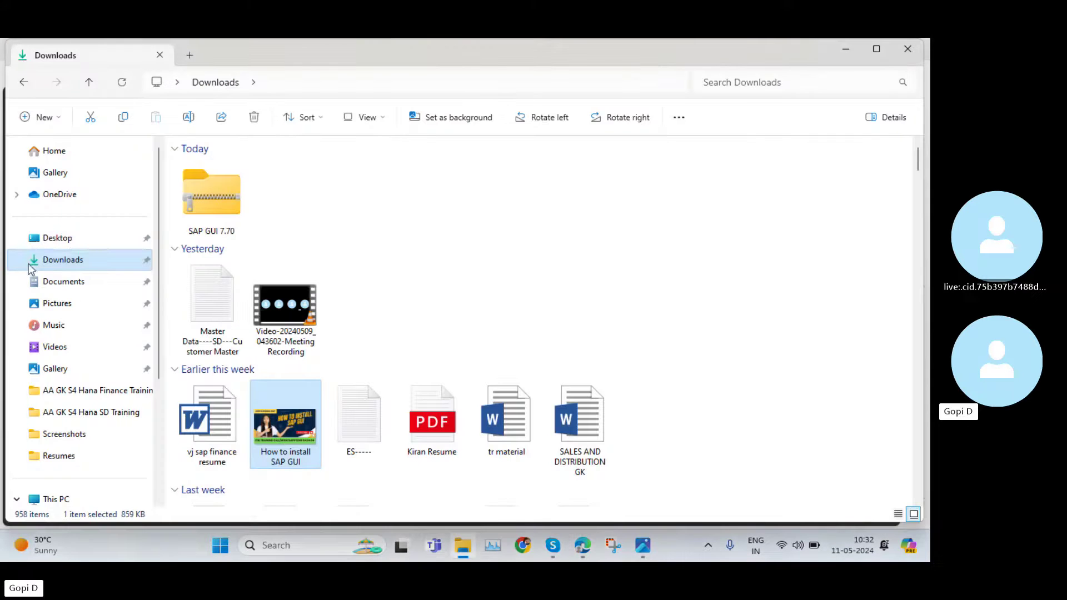
{"action": "left_click", "coordinate": [215, 201]}
{"action": "right_click", "coordinate": [216, 201]}
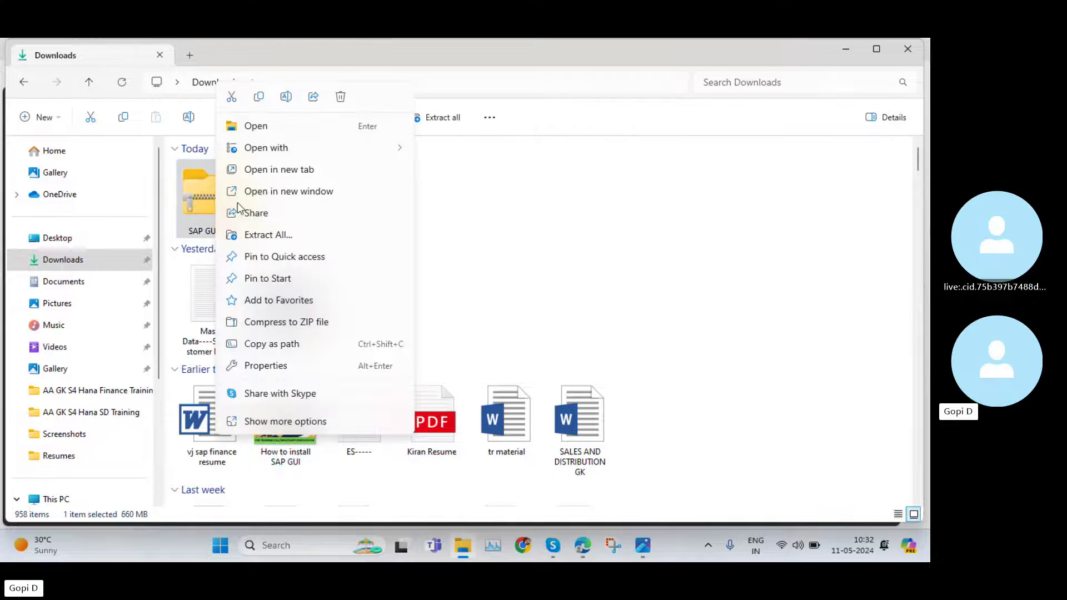
{"action": "left_click", "coordinate": [539, 226]}
{"action": "double_click", "coordinate": [221, 204]}
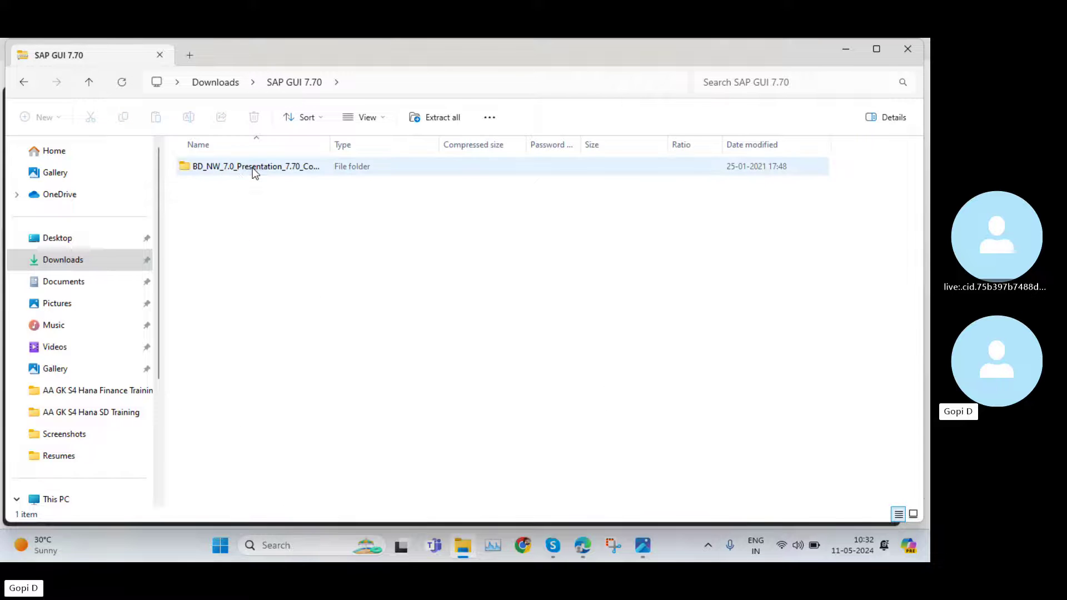
{"action": "double_click", "coordinate": [253, 168]}
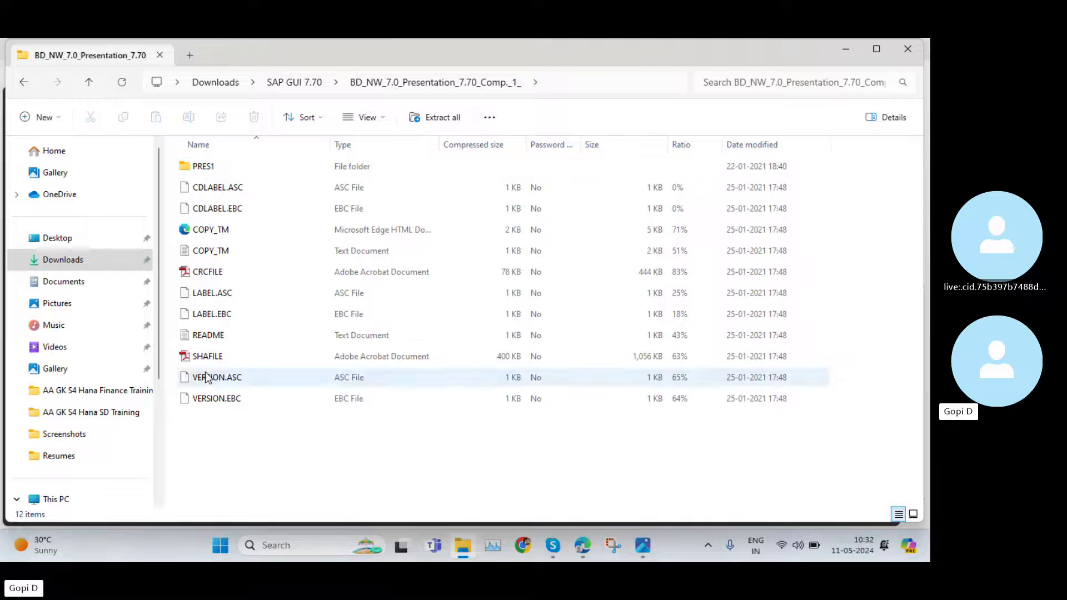
{"action": "double_click", "coordinate": [235, 166]}
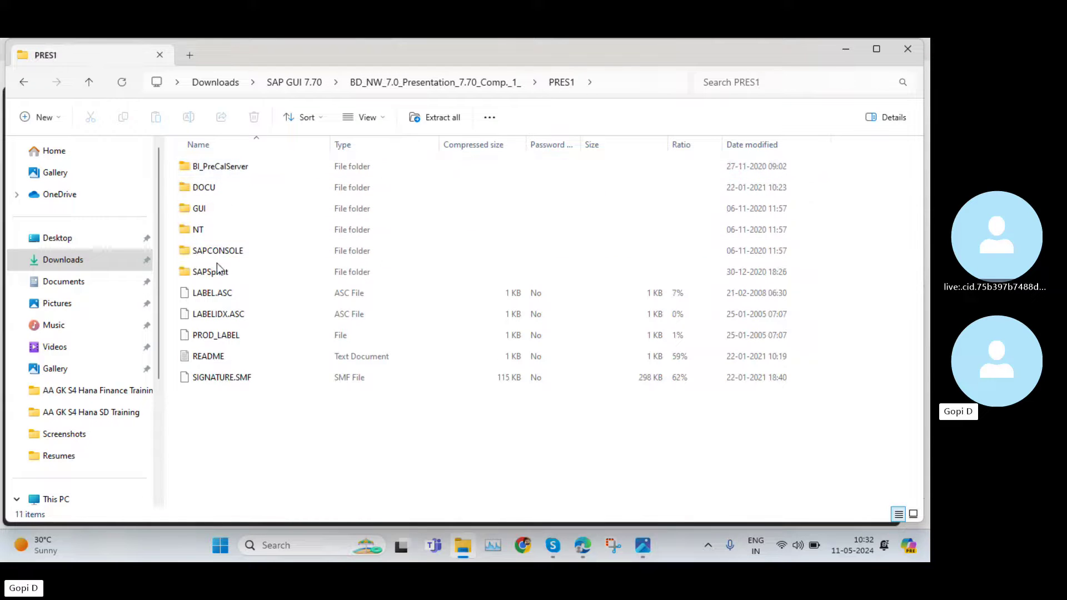
{"action": "double_click", "coordinate": [213, 209]}
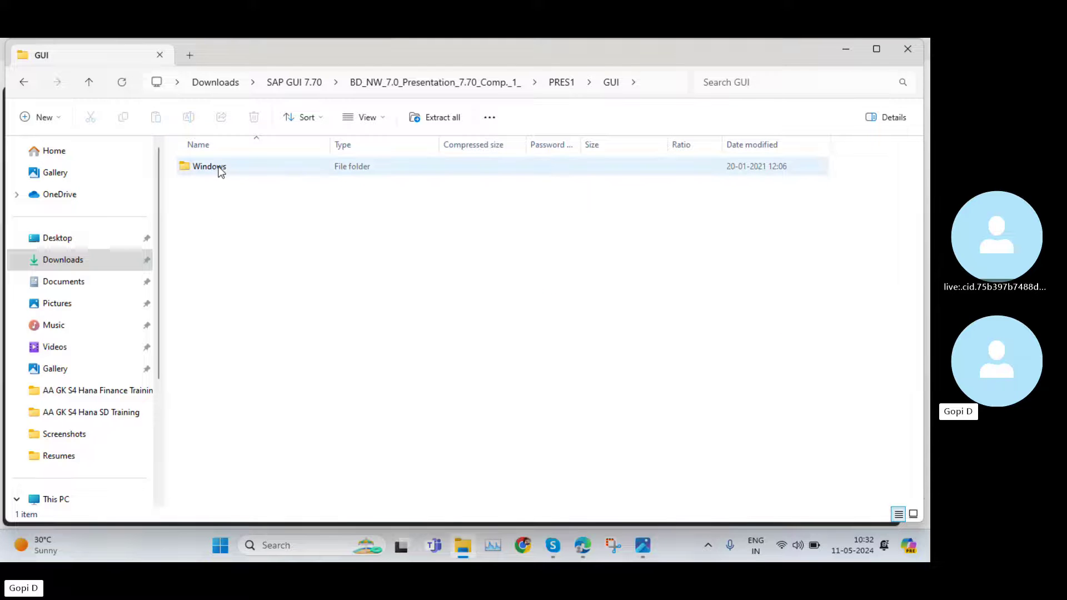
{"action": "double_click", "coordinate": [209, 166]}
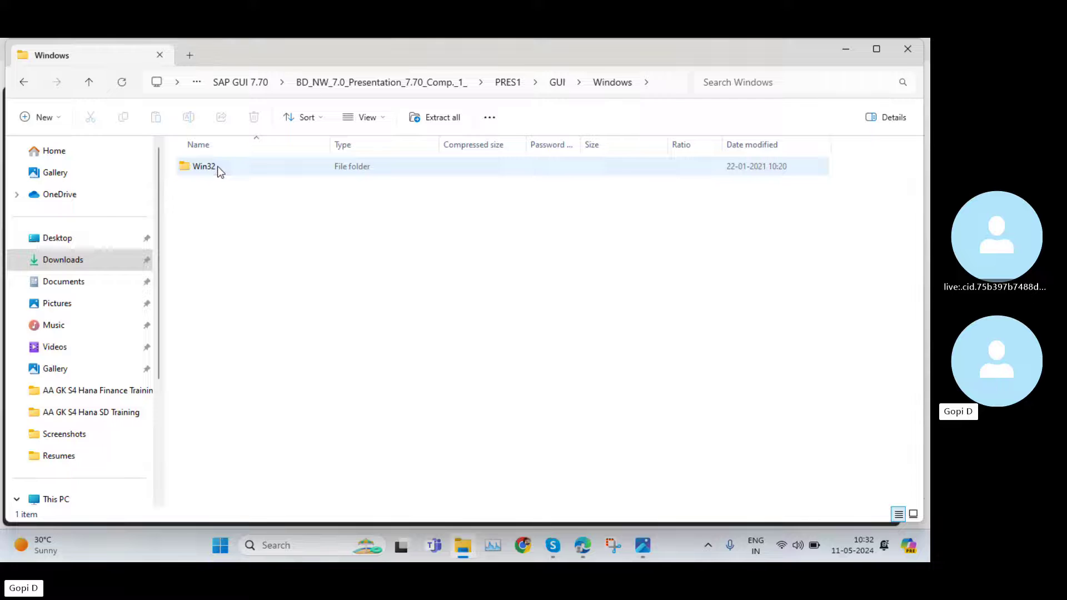
{"action": "double_click", "coordinate": [218, 168]}
Find the SetupAll application in the Win32 folder of the archive and open it
{"action": "scroll", "coordinate": [233, 388], "scroll_direction": "down", "scroll_amount": 2}
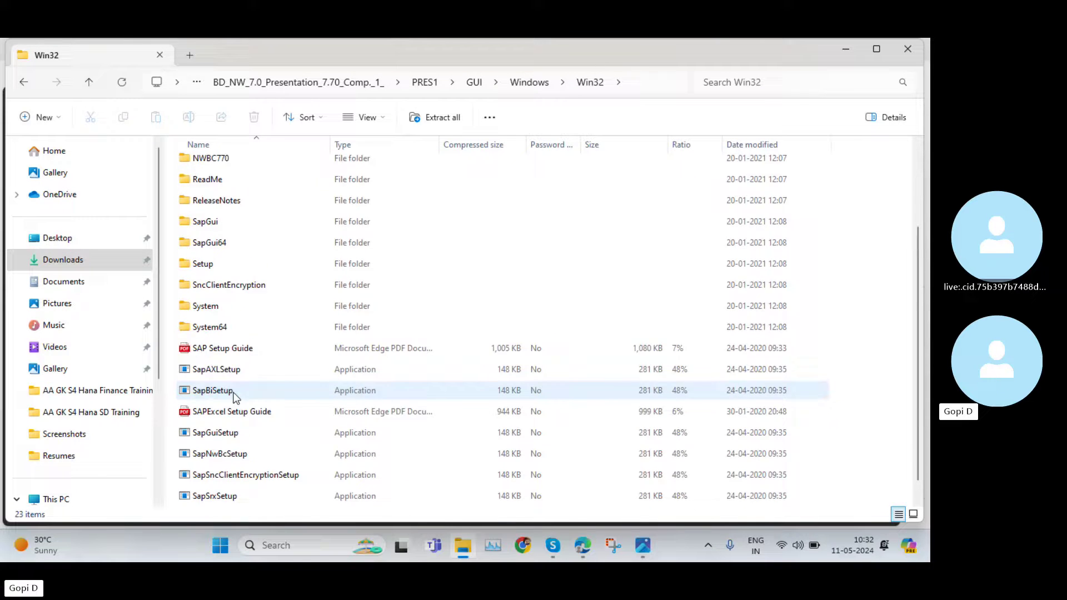
{"action": "scroll", "coordinate": [233, 395], "scroll_direction": "down", "scroll_amount": 1}
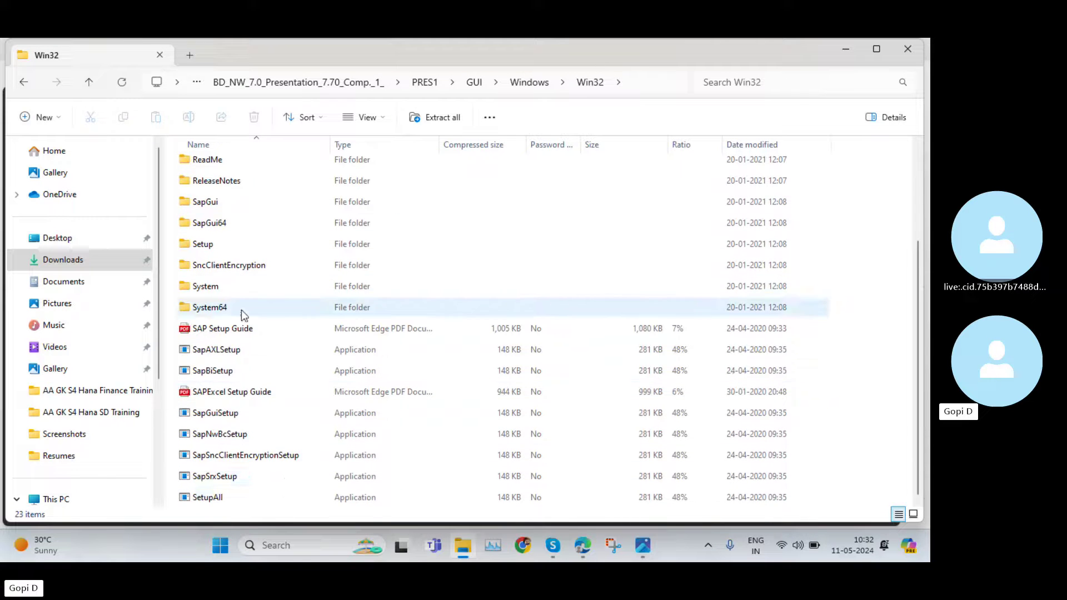
{"action": "scroll", "coordinate": [252, 212], "scroll_direction": "up", "scroll_amount": 2}
{"action": "scroll", "coordinate": [244, 272], "scroll_direction": "down", "scroll_amount": 2}
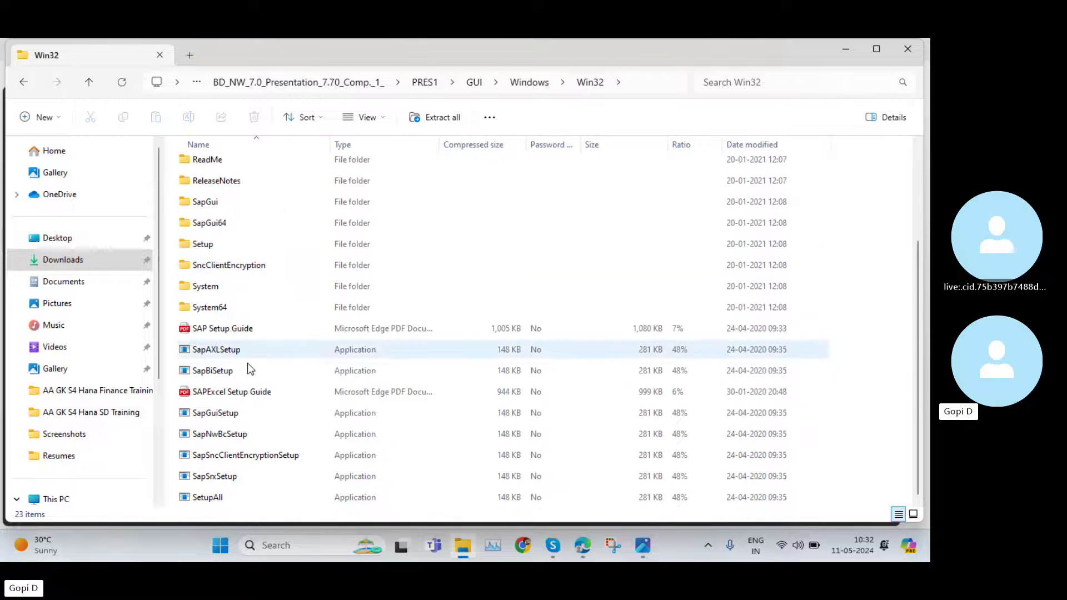
{"action": "scroll", "coordinate": [289, 319], "scroll_direction": "up", "scroll_amount": 2}
{"action": "scroll", "coordinate": [259, 250], "scroll_direction": "down", "scroll_amount": 1}
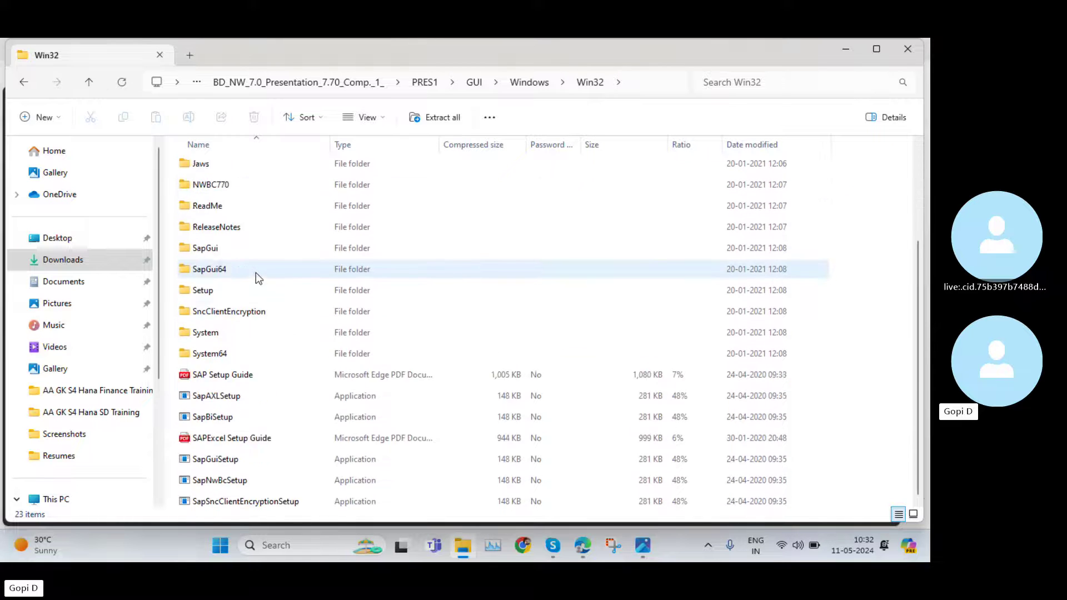
{"action": "scroll", "coordinate": [255, 272], "scroll_direction": "up", "scroll_amount": 2}
{"action": "scroll", "coordinate": [245, 301], "scroll_direction": "down", "scroll_amount": 3}
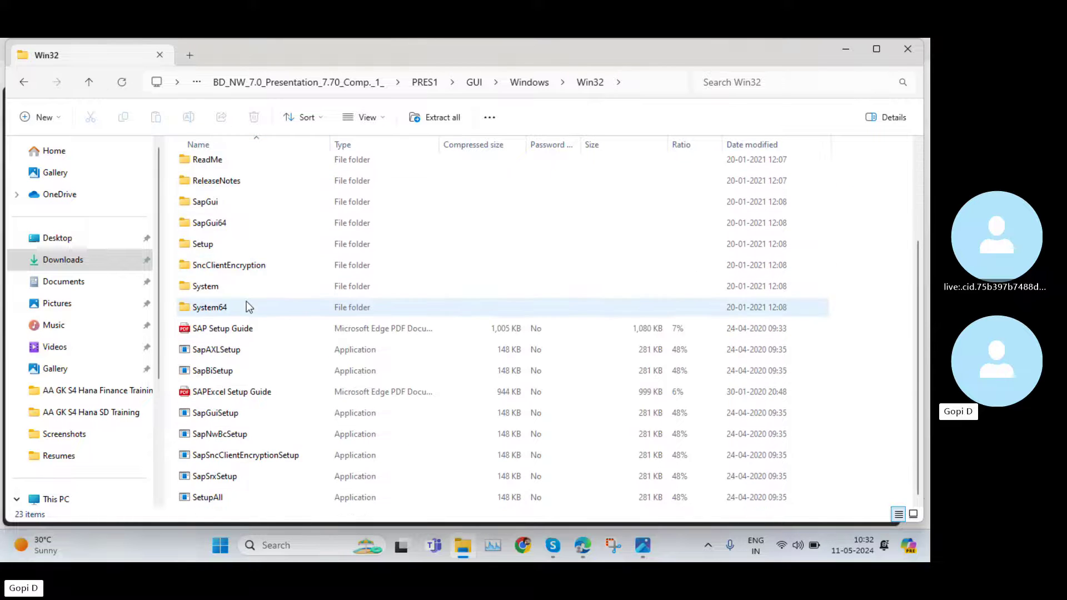
{"action": "right_click", "coordinate": [220, 500]}
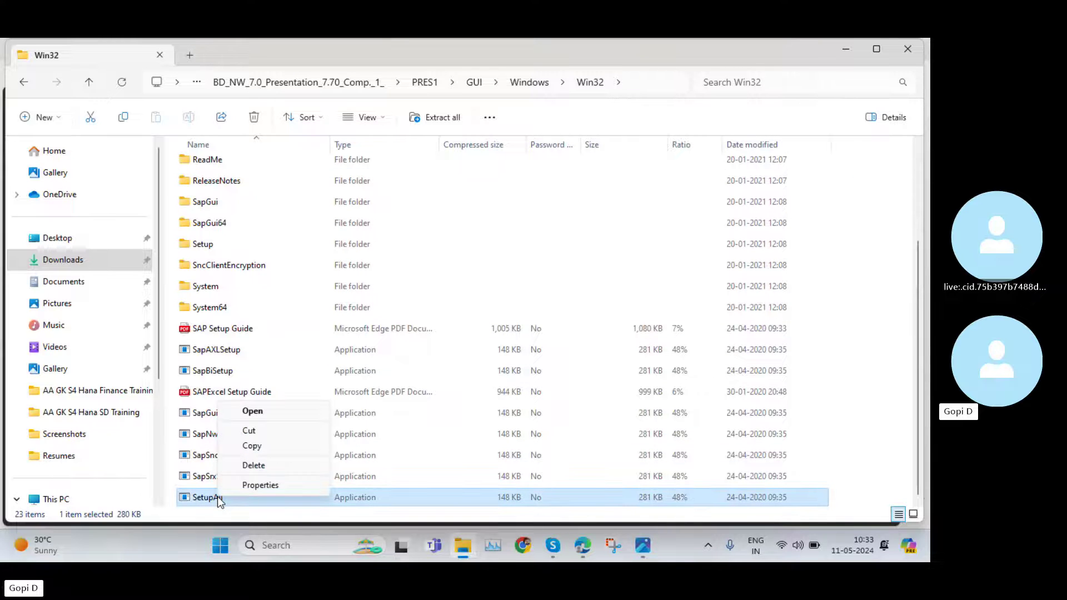
{"action": "left_click", "coordinate": [249, 412]}
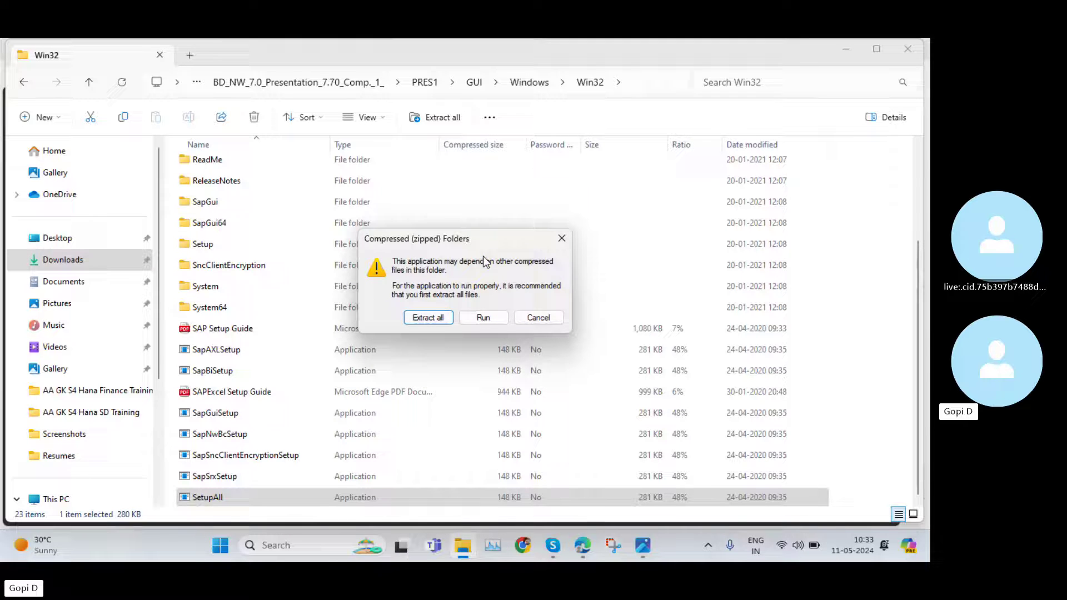
Choose to extract all files of the archive, set the Desktop as destination and start the extraction
{"action": "left_click", "coordinate": [424, 317]}
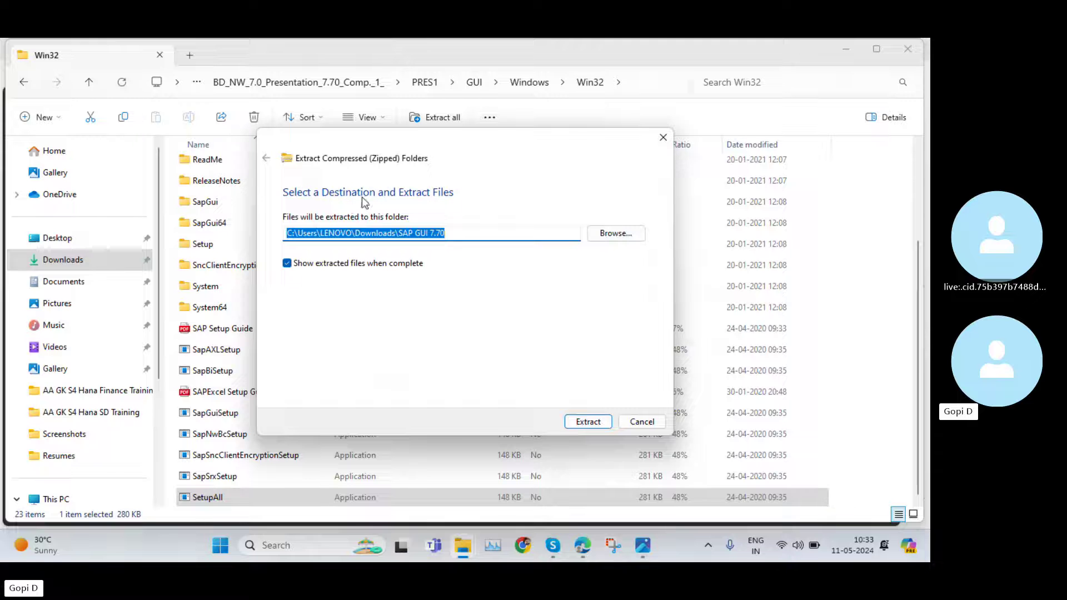
{"action": "left_click", "coordinate": [613, 234]}
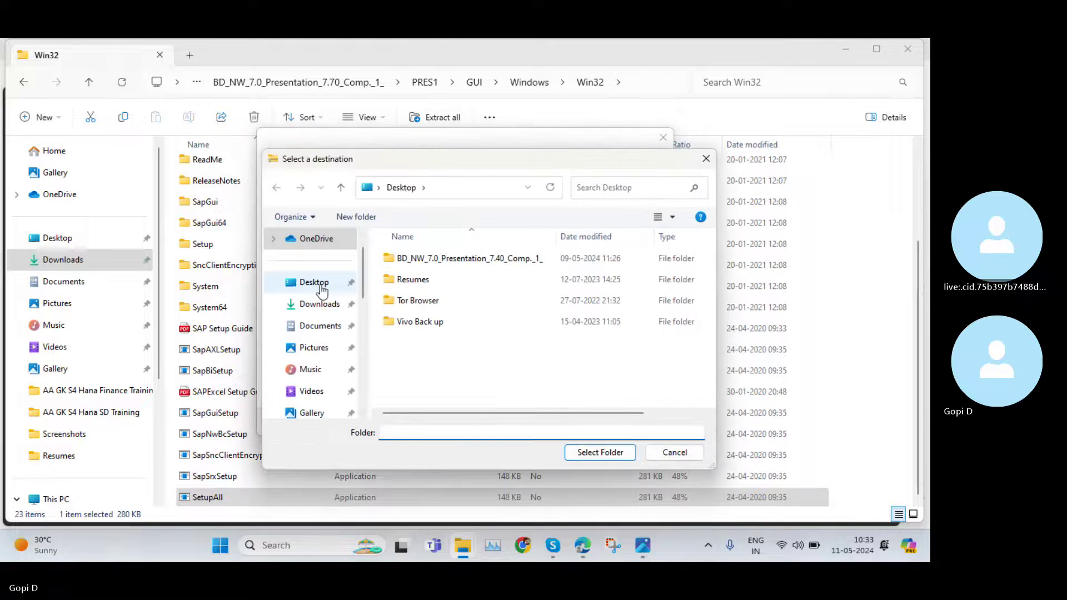
{"action": "left_click", "coordinate": [321, 289]}
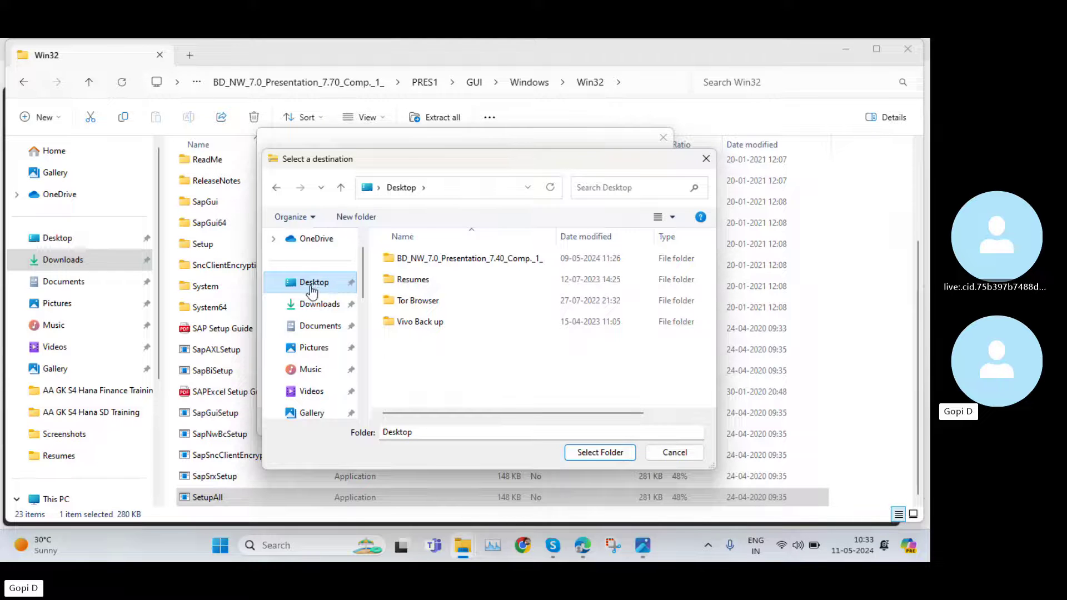
{"action": "left_click", "coordinate": [586, 452]}
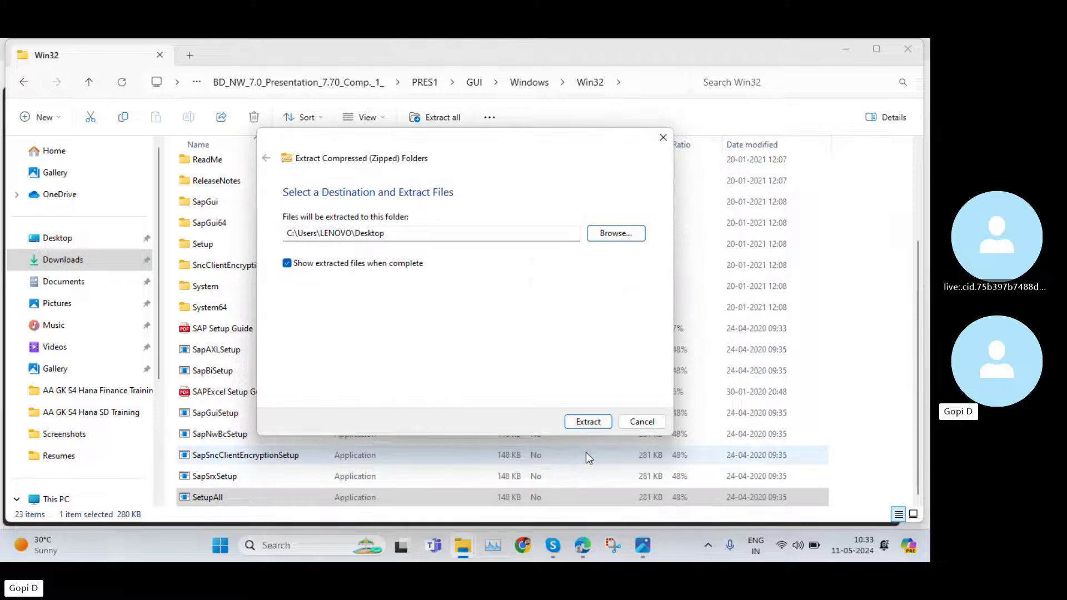
{"action": "left_click", "coordinate": [578, 424]}
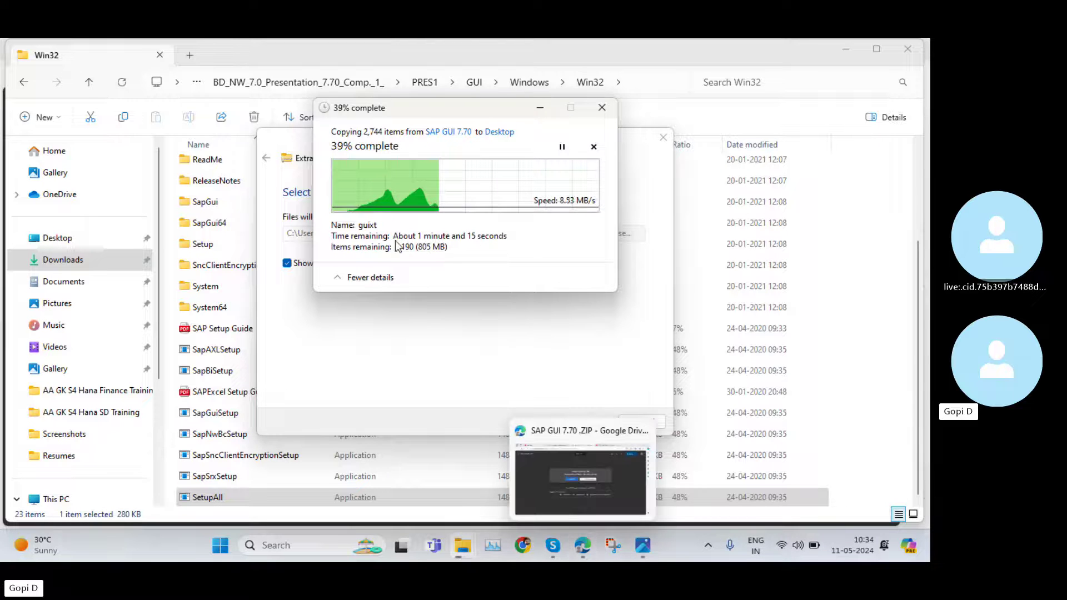
Switch to the browser and look through the latest SAP training videos on the open YouTube channel
{"action": "left_click", "coordinate": [579, 548]}
{"action": "left_click", "coordinate": [612, 46]}
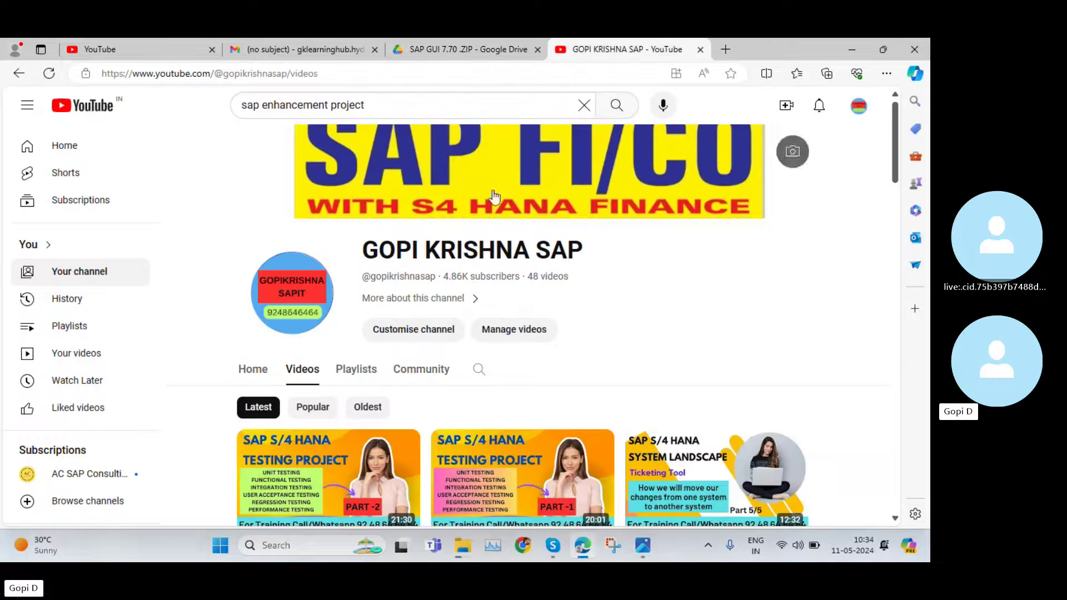
{"action": "scroll", "coordinate": [715, 330], "scroll_direction": "down", "scroll_amount": 3}
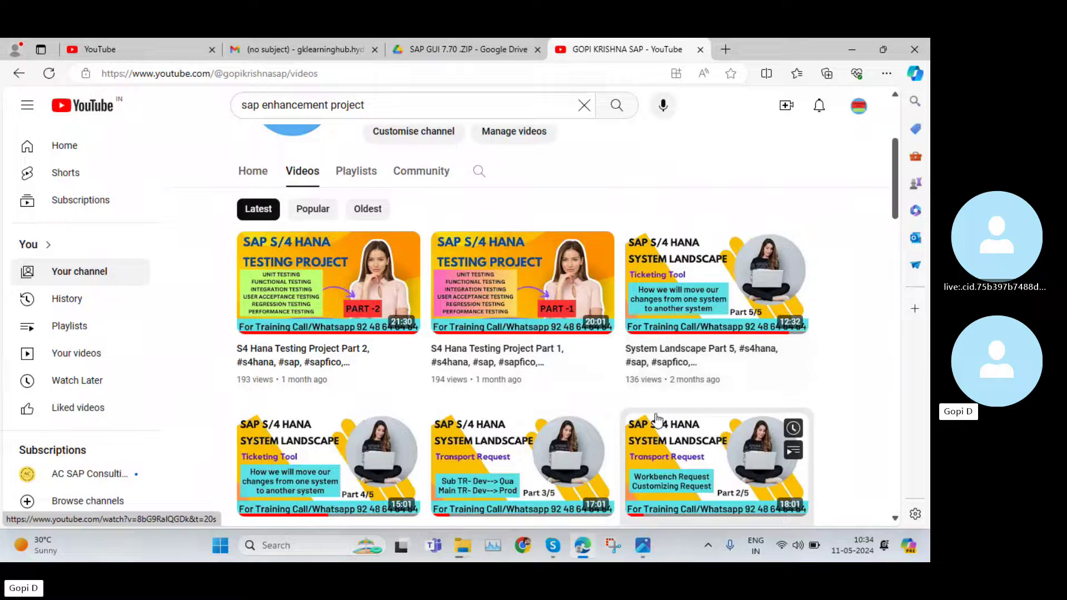
{"action": "scroll", "coordinate": [852, 322], "scroll_direction": "down", "scroll_amount": 3}
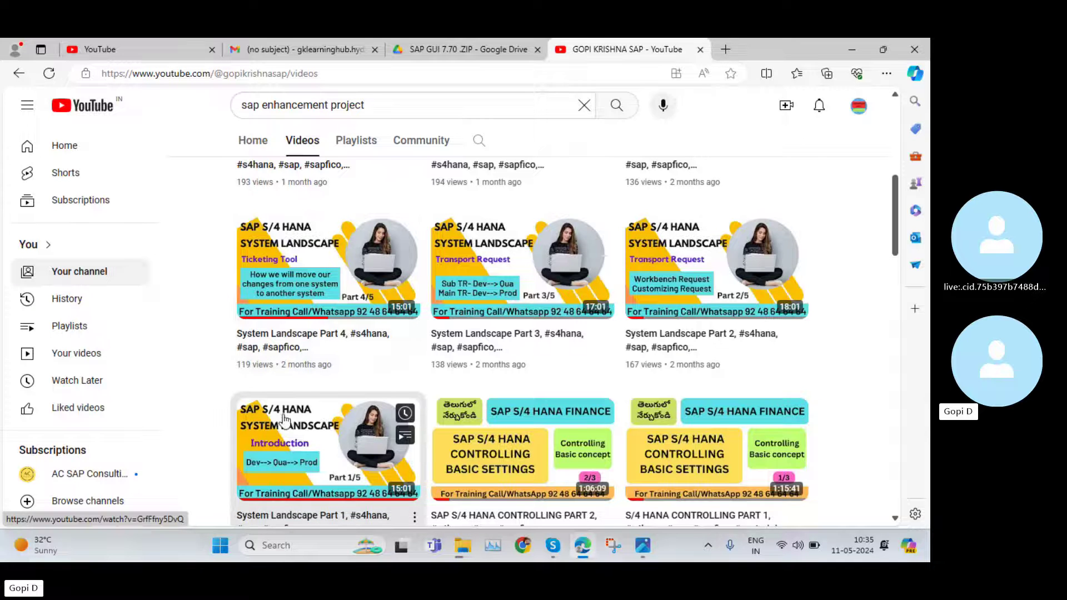
{"action": "scroll", "coordinate": [491, 369], "scroll_direction": "up", "scroll_amount": 2}
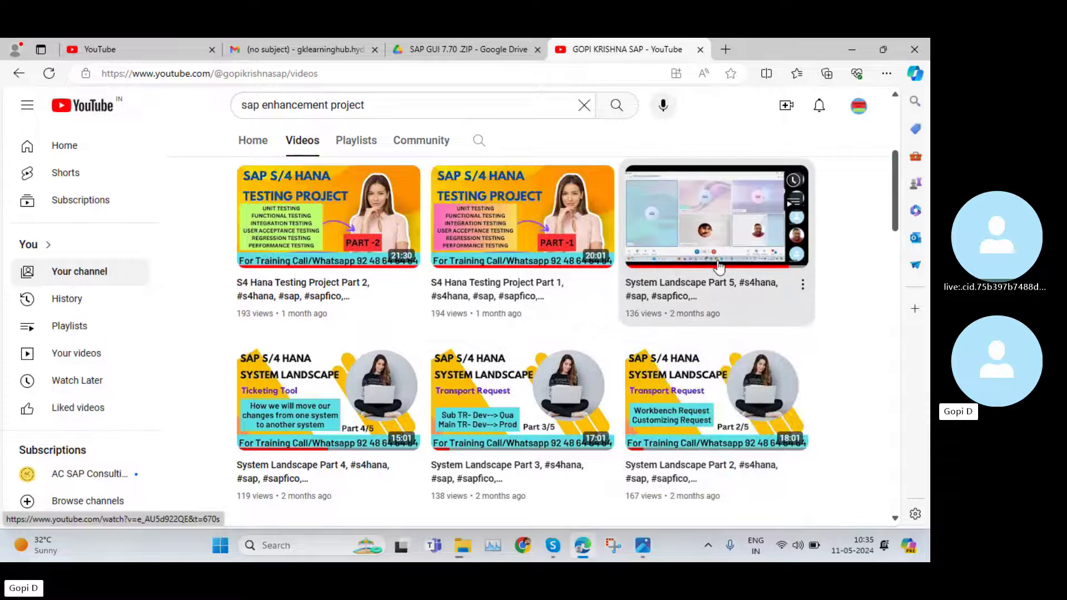
{"action": "scroll", "coordinate": [579, 392], "scroll_direction": "down", "scroll_amount": 2}
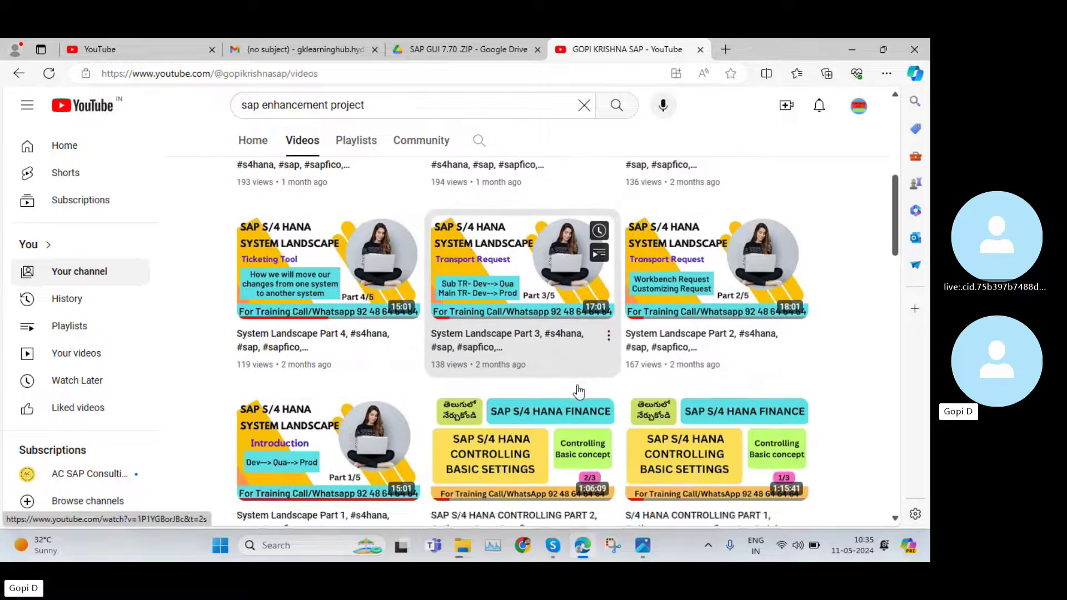
{"action": "scroll", "coordinate": [579, 392], "scroll_direction": "down", "scroll_amount": 3}
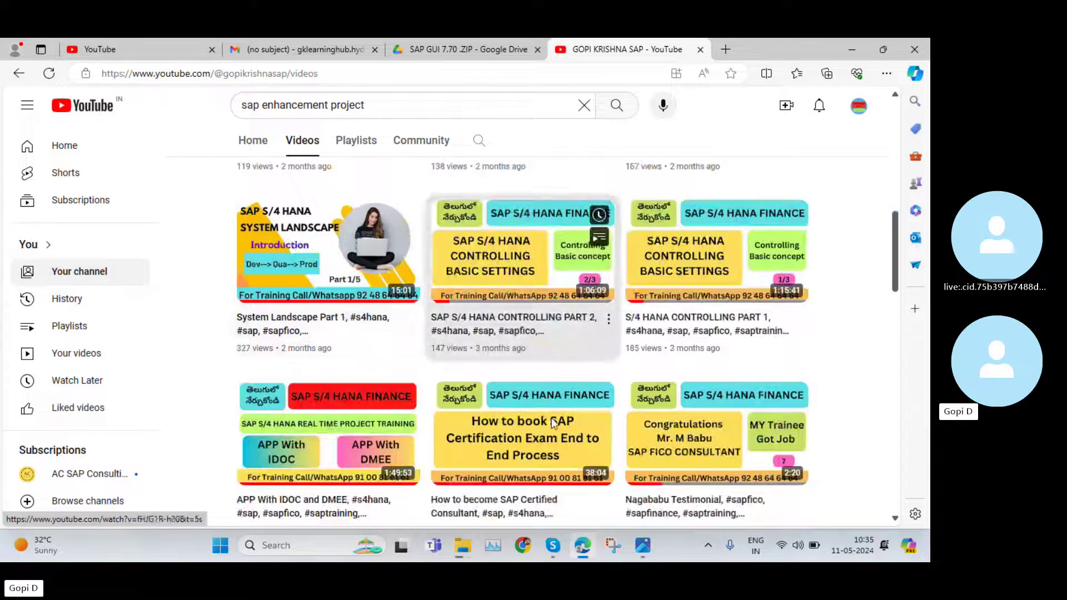
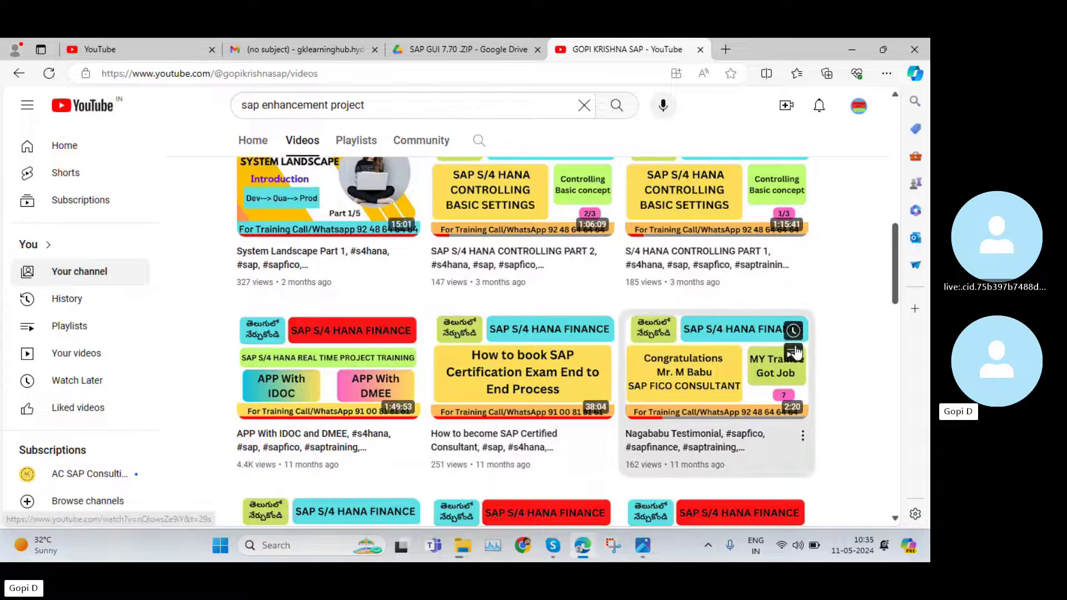
{"action": "scroll", "coordinate": [838, 304], "scroll_direction": "down", "scroll_amount": 5}
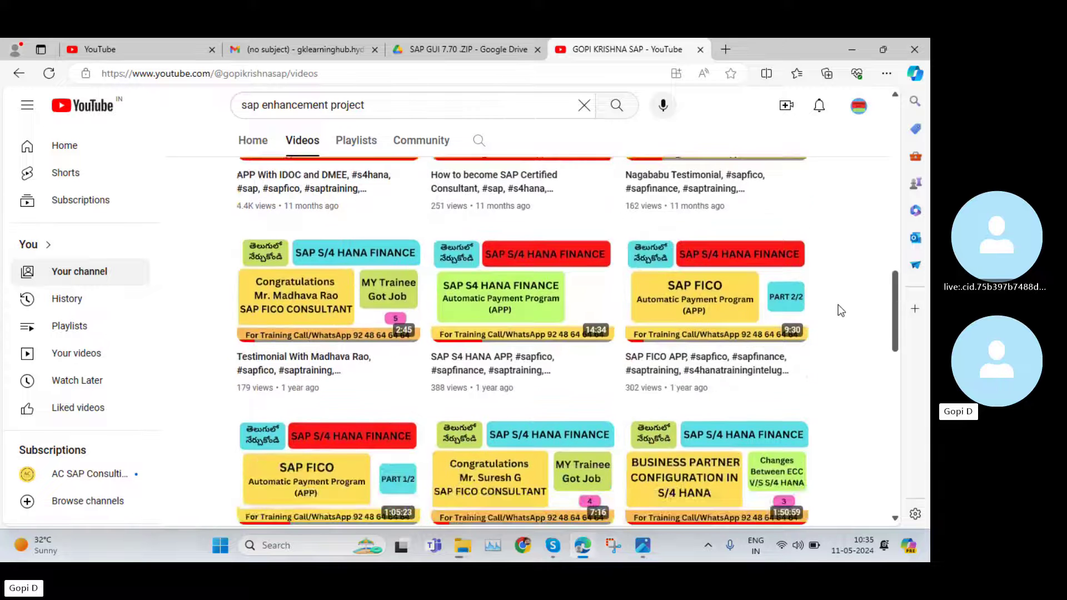
Bring up the file-copy window to check the extraction's progress while browsing further channel videos
{"action": "mouse_move", "coordinate": [465, 550]}
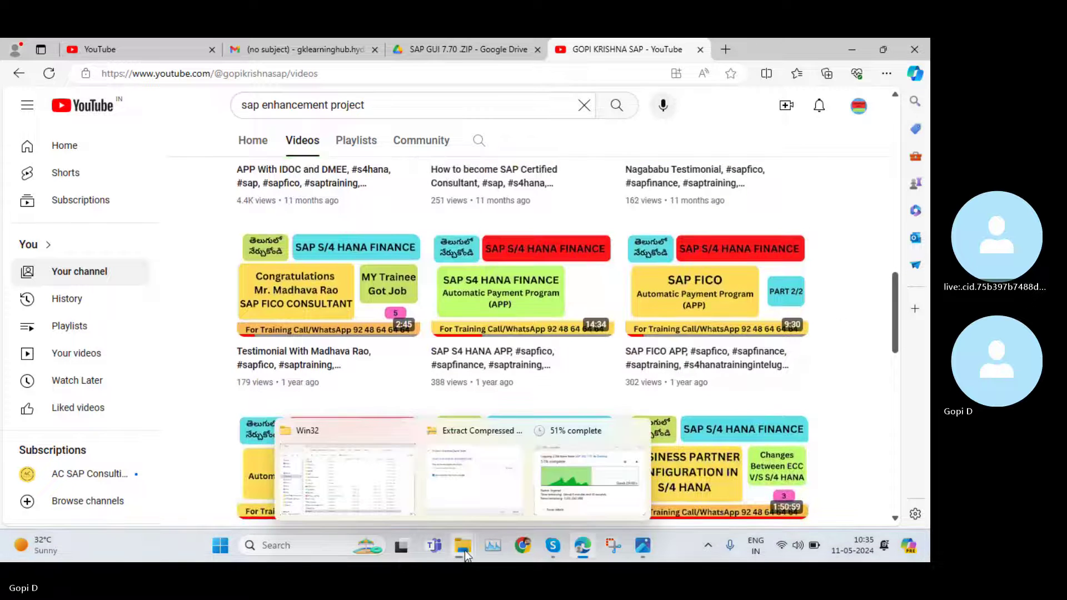
{"action": "left_click", "coordinate": [576, 456]}
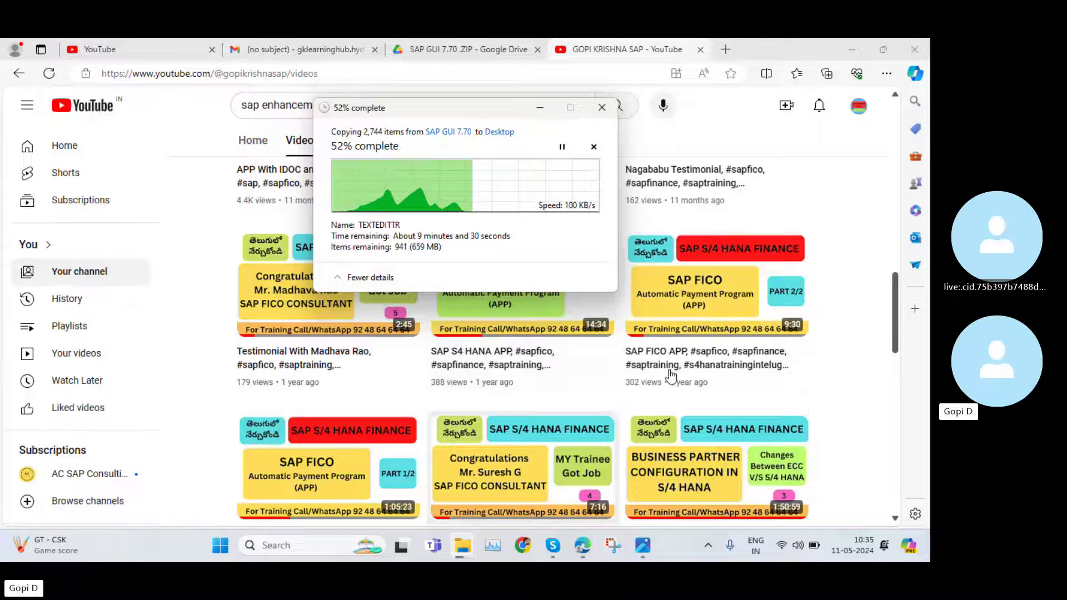
{"action": "scroll", "coordinate": [806, 316], "scroll_direction": "down", "scroll_amount": 3}
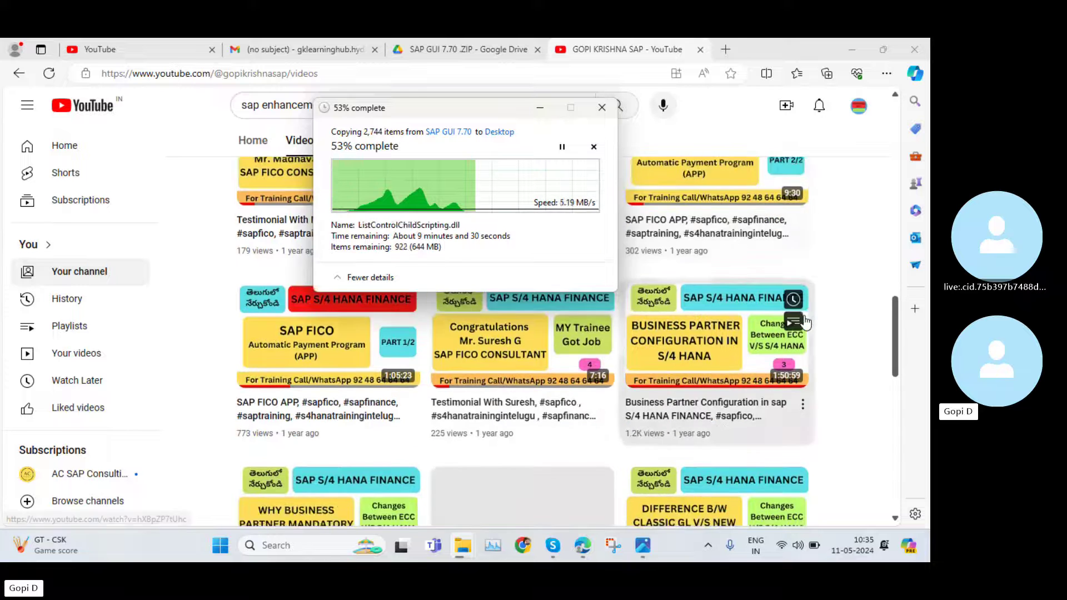
Browse more channel videos during the extraction, and check the Downloads folder in File Explorer for the SAP GUI 7.70 package
{"action": "scroll", "coordinate": [804, 322], "scroll_direction": "down", "scroll_amount": 1}
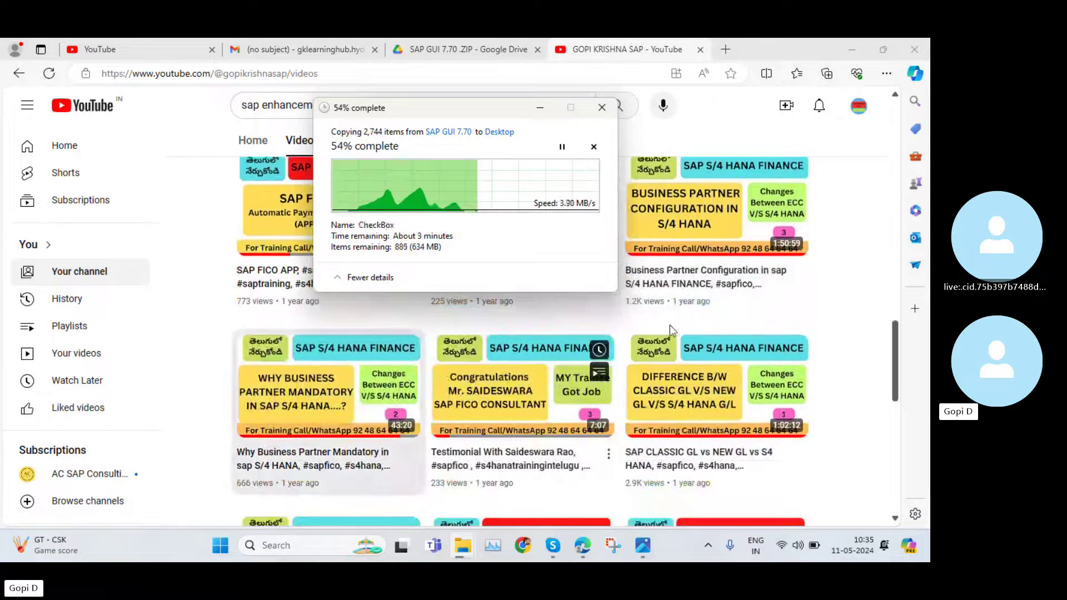
{"action": "mouse_move", "coordinate": [245, 403]}
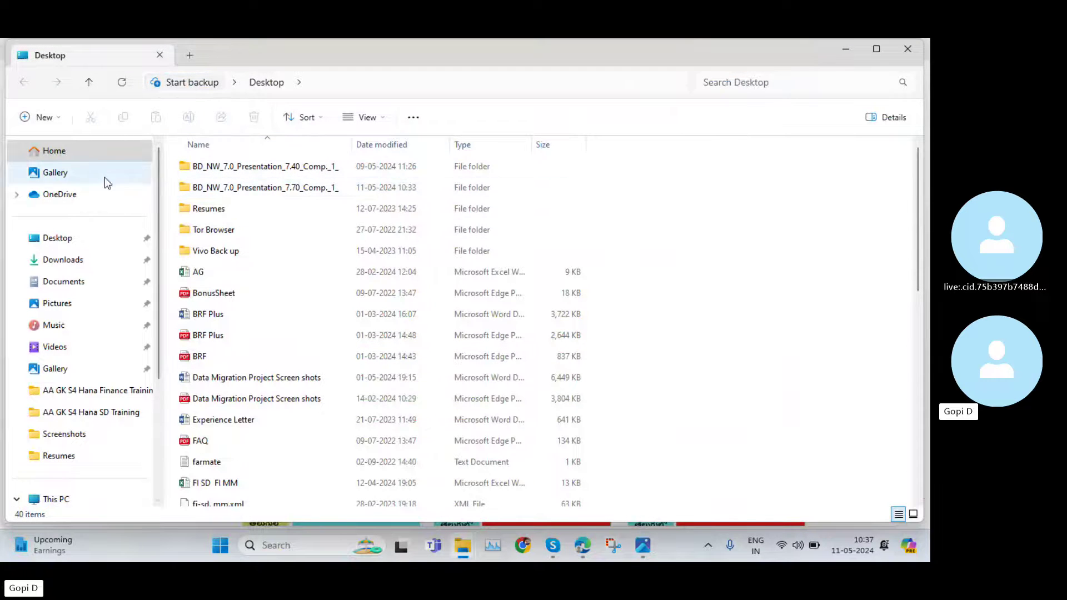
{"action": "left_click", "coordinate": [83, 266]}
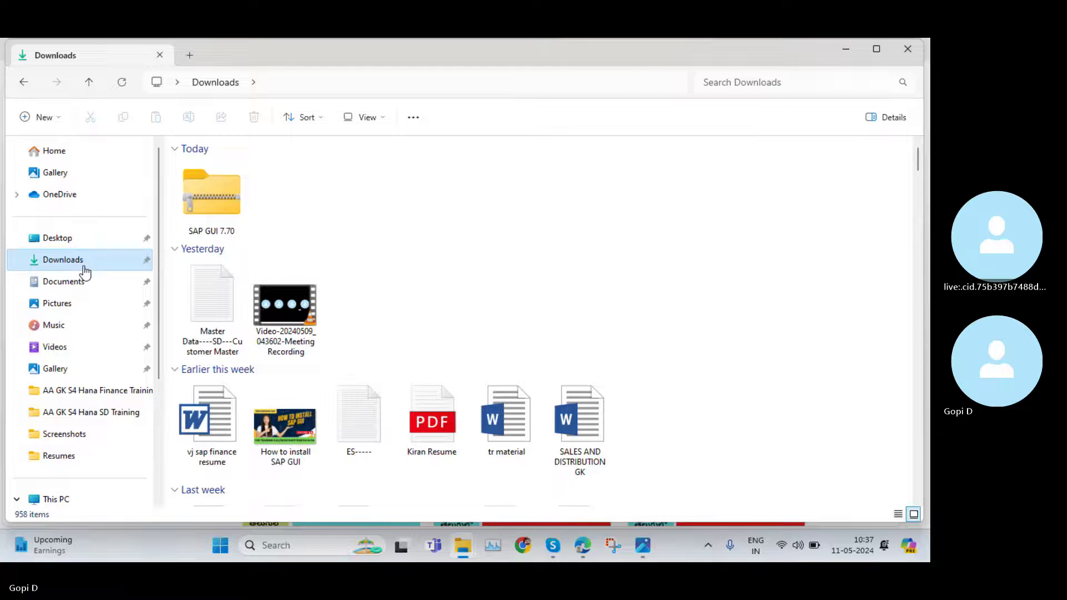
{"action": "left_click", "coordinate": [85, 150]}
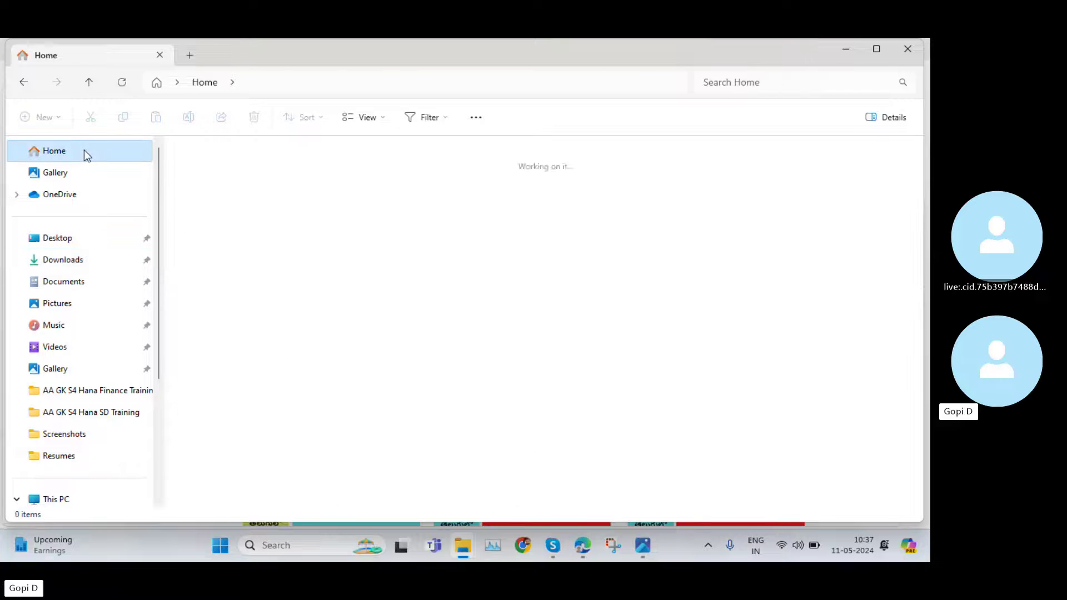
{"action": "left_click", "coordinate": [64, 261]}
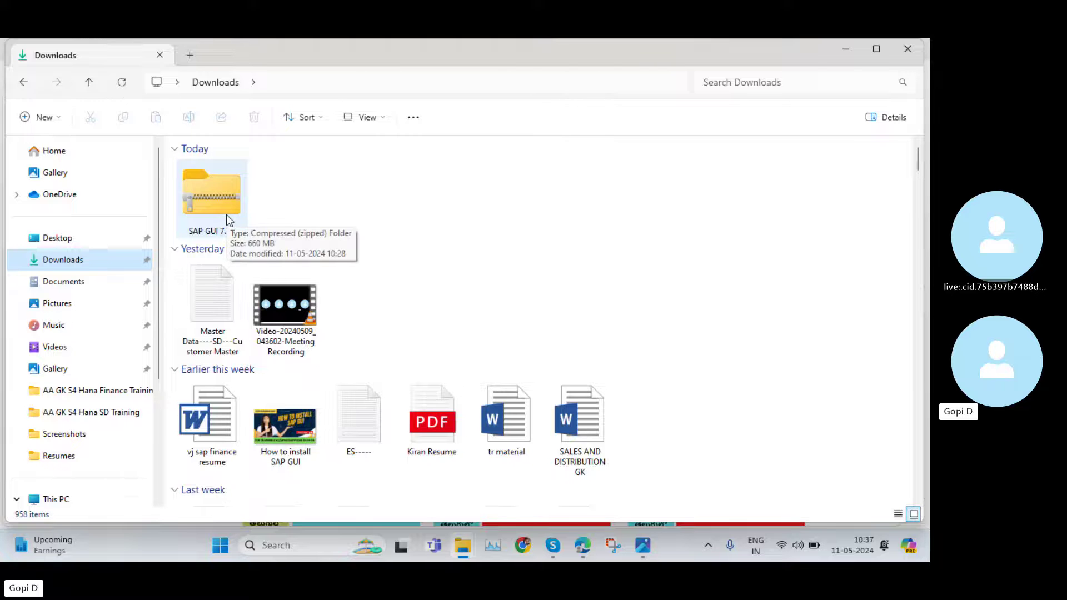
{"action": "mouse_move", "coordinate": [463, 547]}
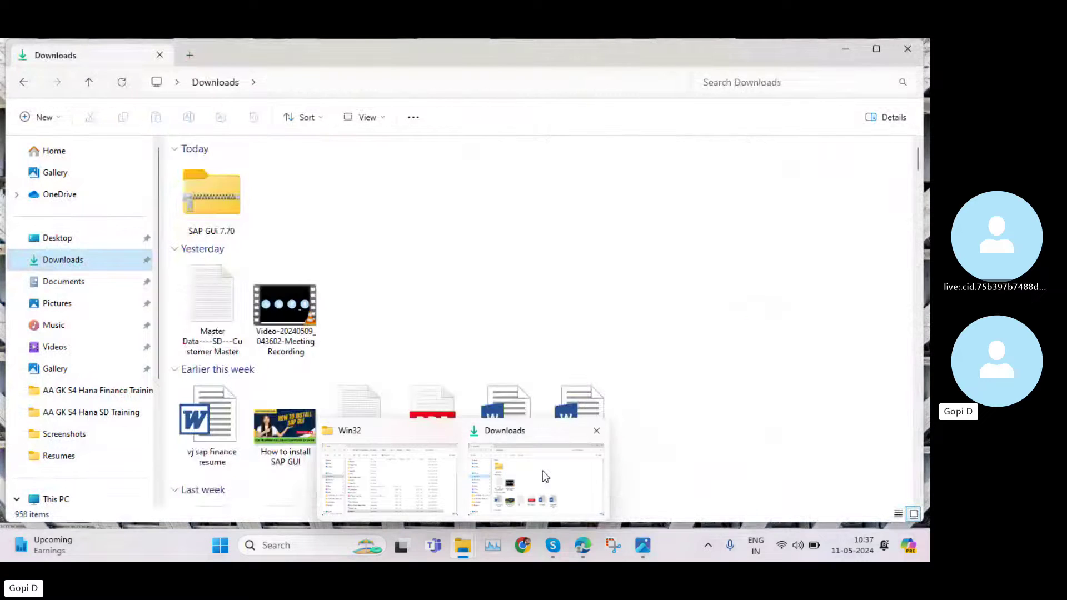
Minimise the File Explorer, browser and meeting-recording windows to reach the Windows desktop
{"action": "left_click", "coordinate": [848, 51]}
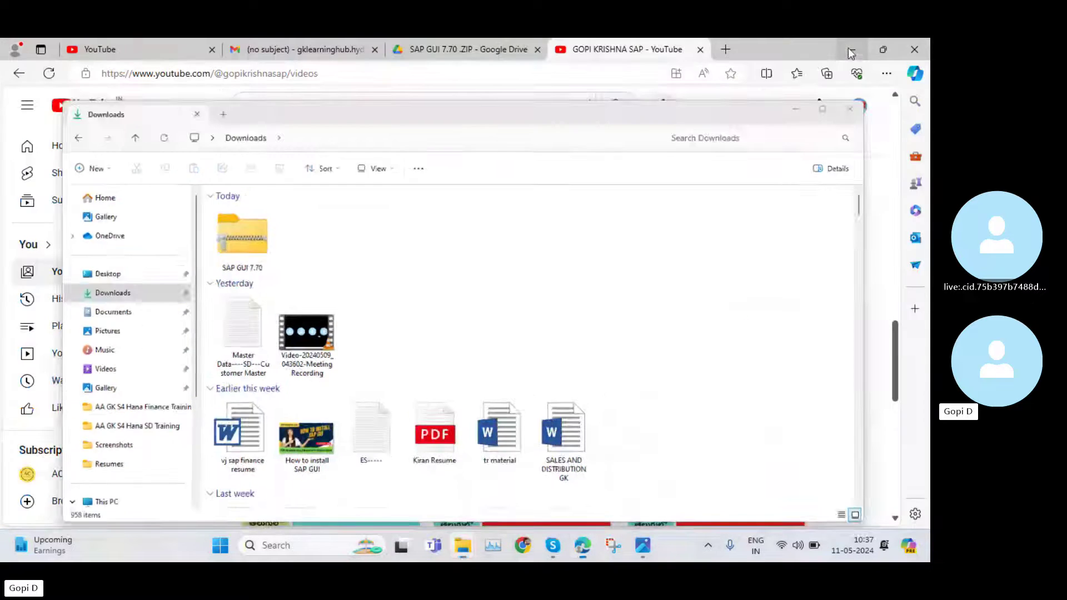
{"action": "key", "text": "alt+Tab"}
{"action": "left_click", "coordinate": [850, 51]}
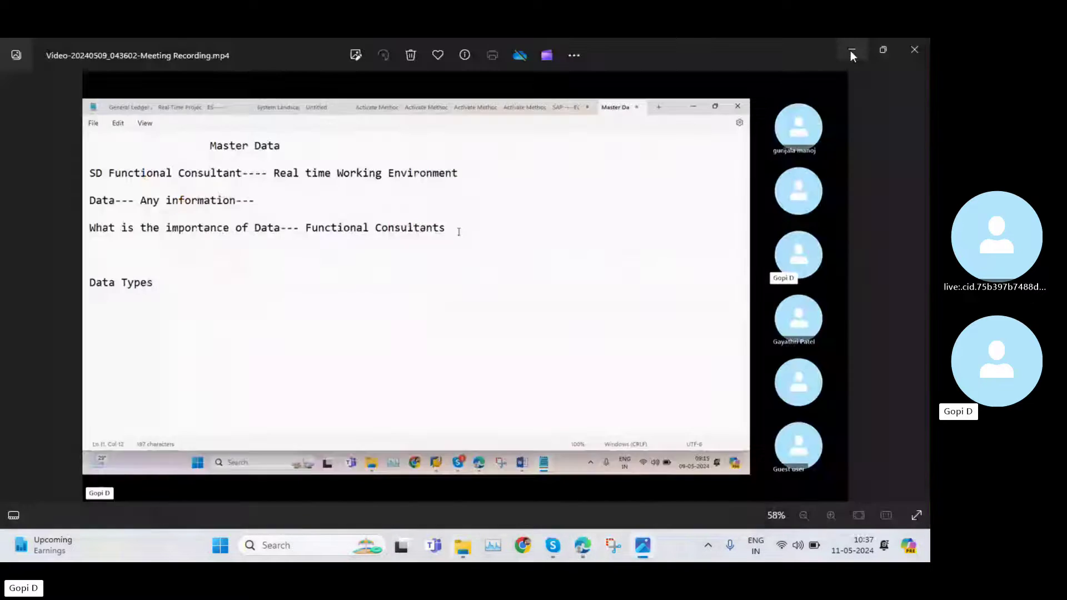
{"action": "left_click", "coordinate": [851, 53]}
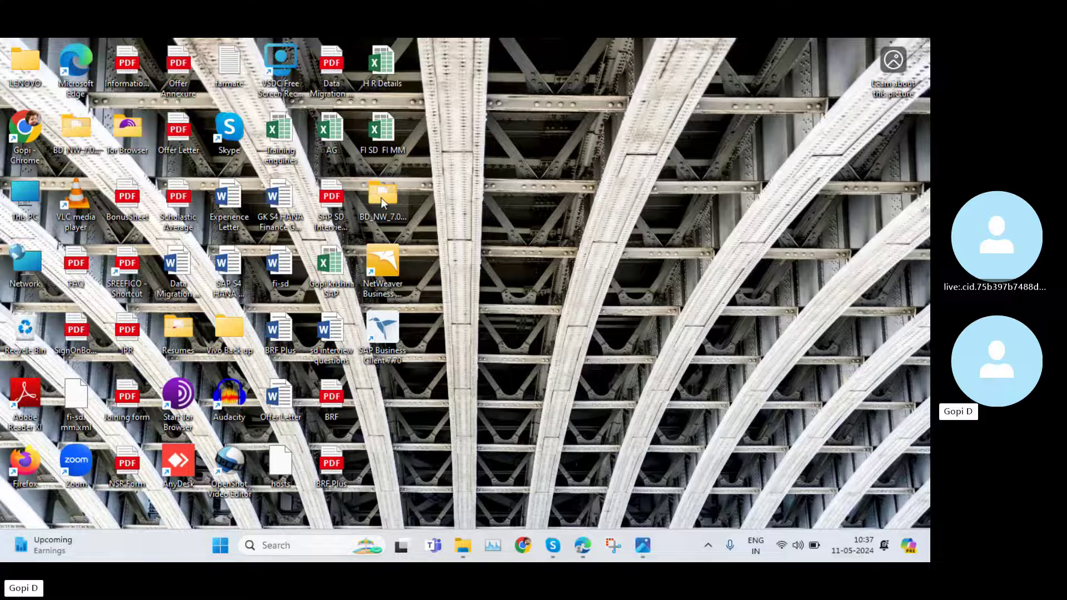
Open the extracted BD_NW_7.0_Presentation_7.70_Comp._1_ folder on the desktop and go through PRES1, GUI and Windows to Win32
{"action": "double_click", "coordinate": [381, 197]}
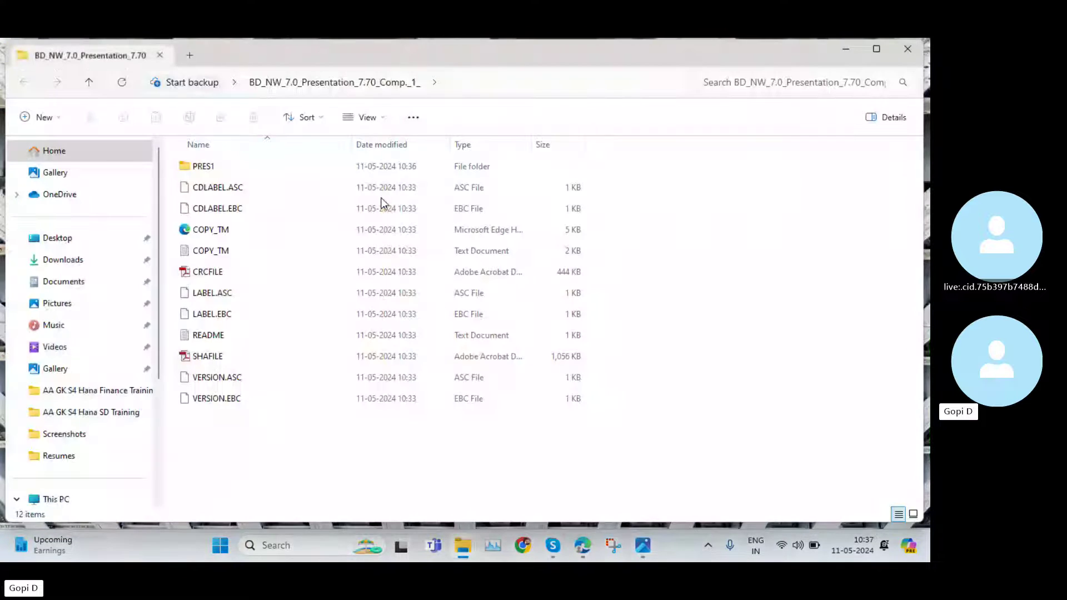
{"action": "double_click", "coordinate": [214, 168]}
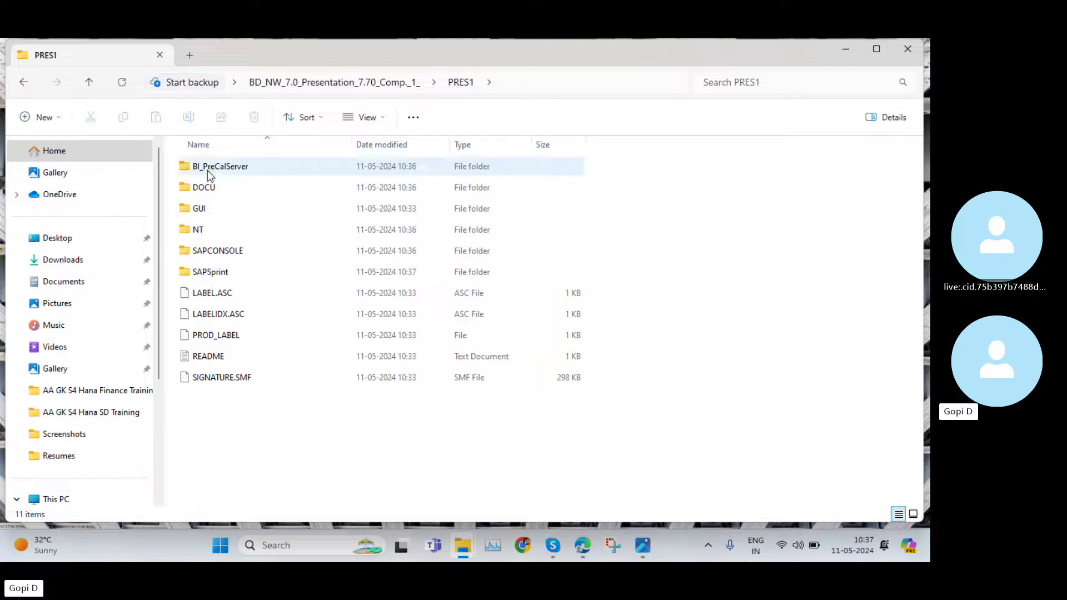
{"action": "double_click", "coordinate": [207, 213]}
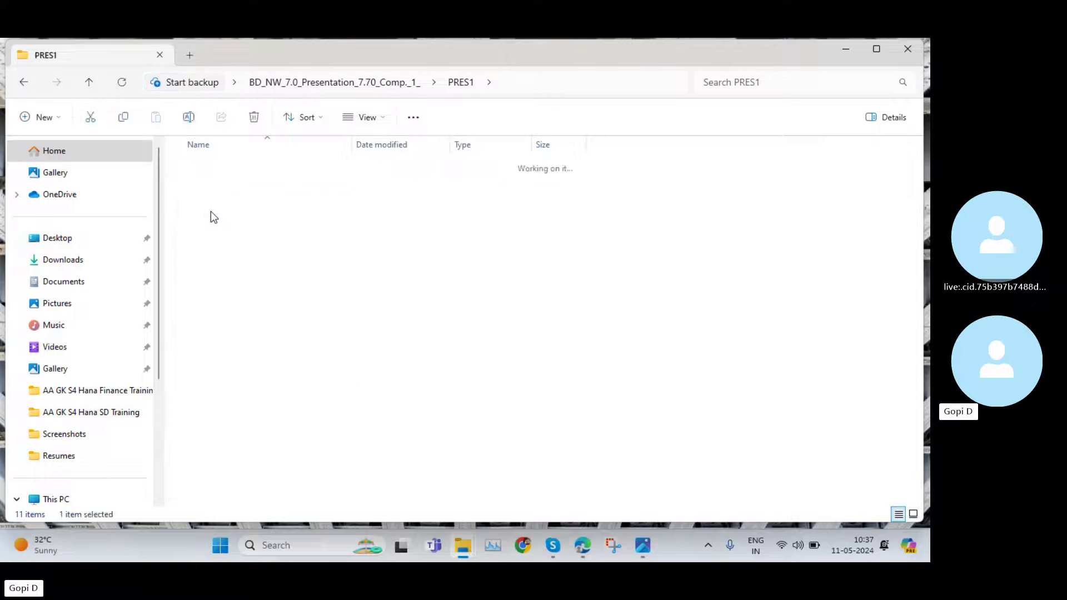
{"action": "double_click", "coordinate": [225, 170]}
{"action": "double_click", "coordinate": [225, 170]}
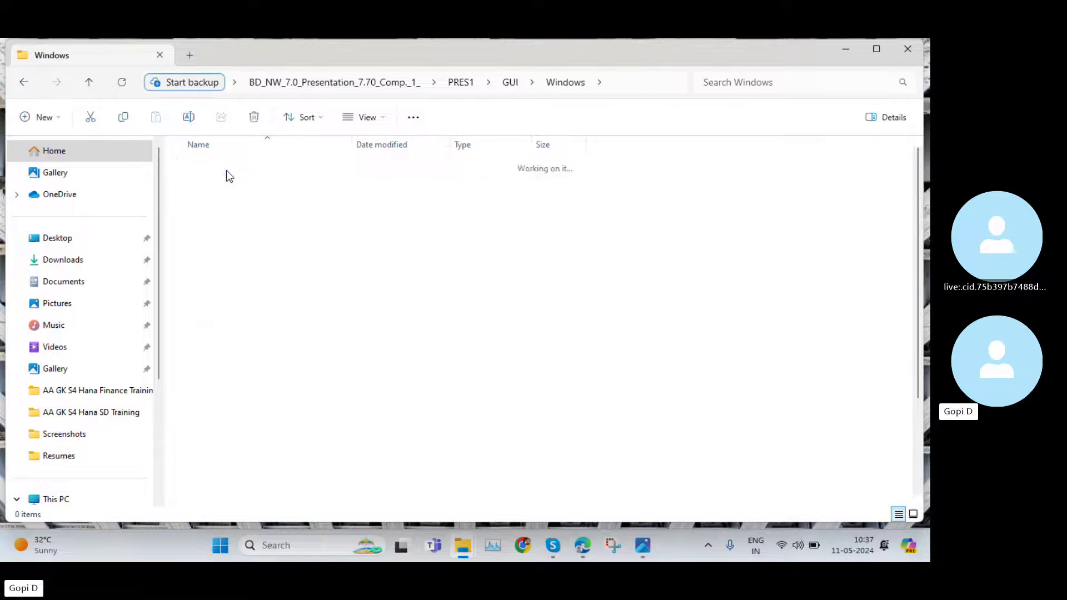
Look through the contents of the extracted Win32 folder and run the SetupAll application
{"action": "scroll", "coordinate": [237, 351], "scroll_direction": "down", "scroll_amount": 3}
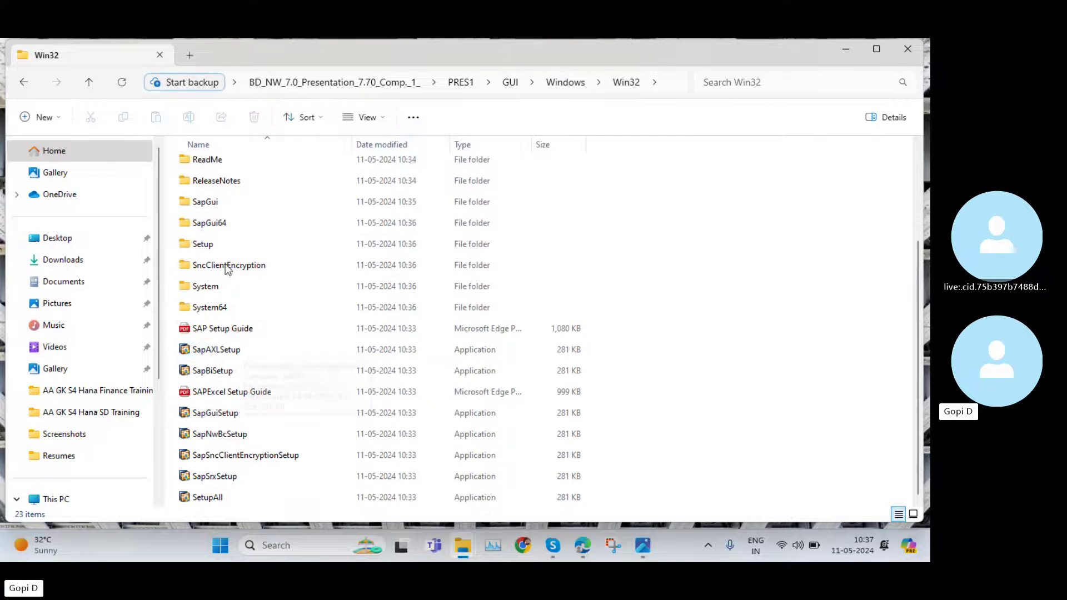
{"action": "scroll", "coordinate": [239, 303], "scroll_direction": "up", "scroll_amount": 3}
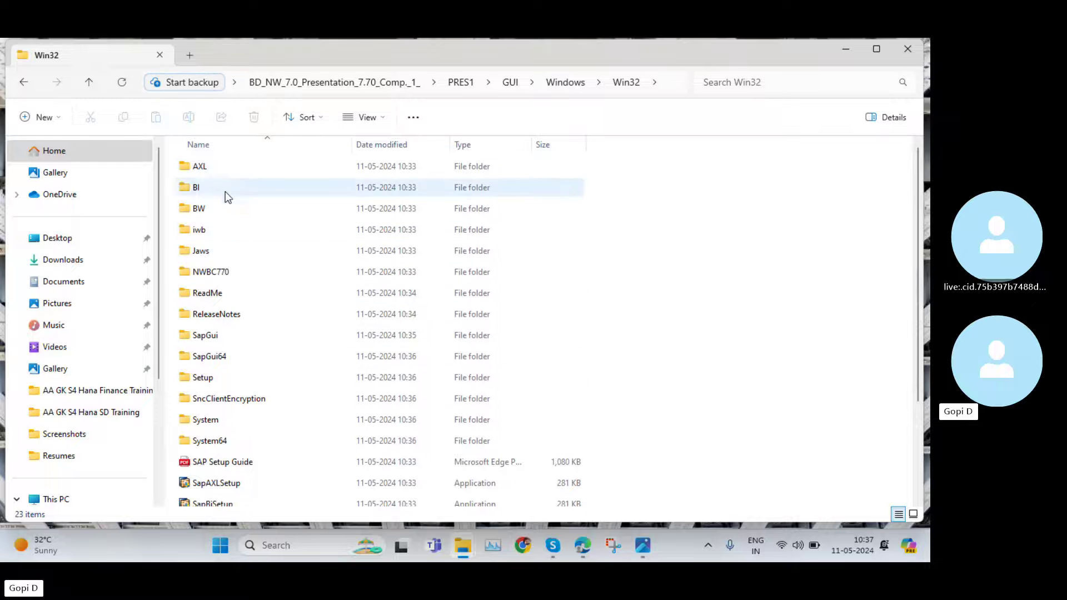
{"action": "scroll", "coordinate": [264, 382], "scroll_direction": "down", "scroll_amount": 3}
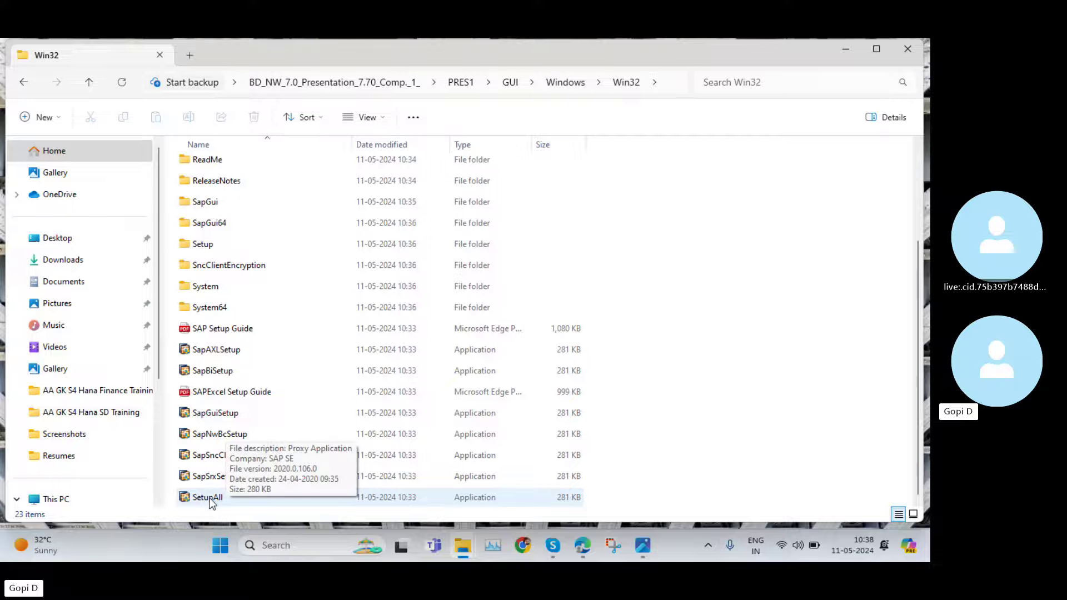
{"action": "double_click", "coordinate": [210, 499]}
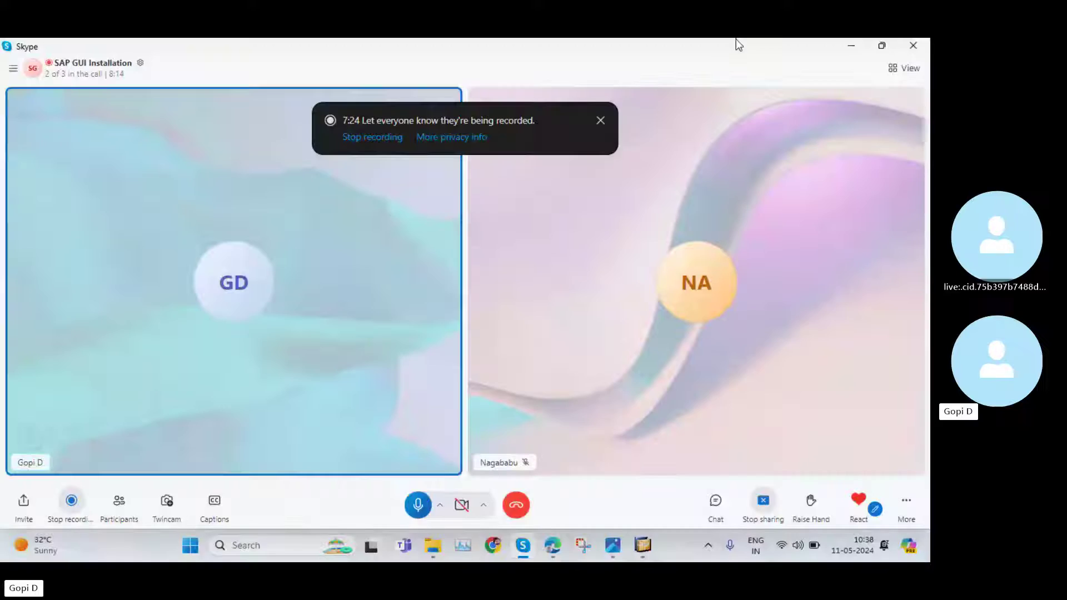
Switch to the SAP Front End Installer, continue past its welcome page and select all available components
{"action": "left_click", "coordinate": [645, 547]}
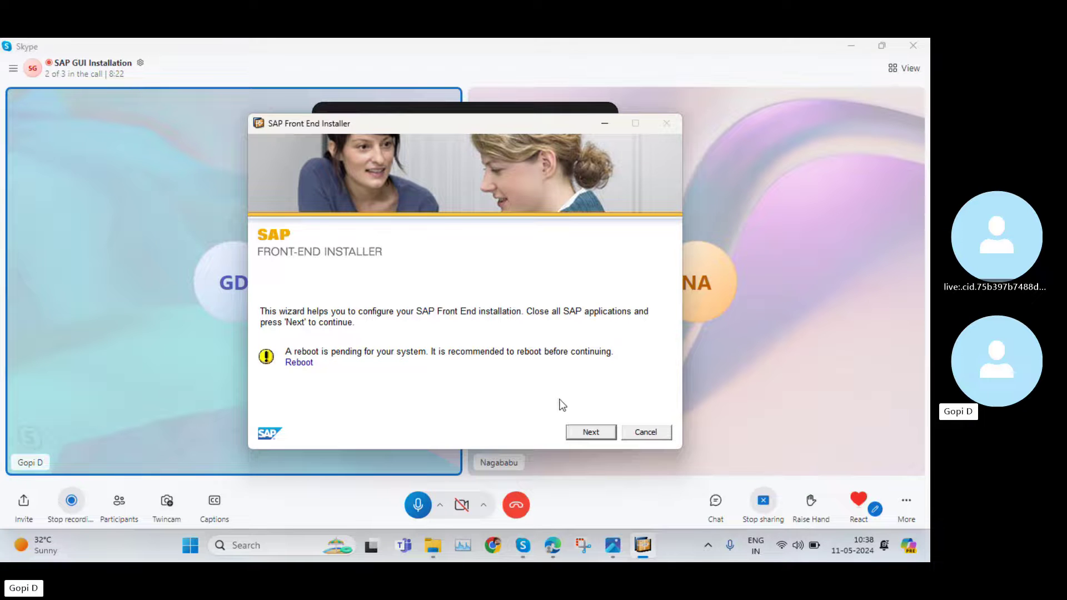
{"action": "left_click", "coordinate": [590, 433]}
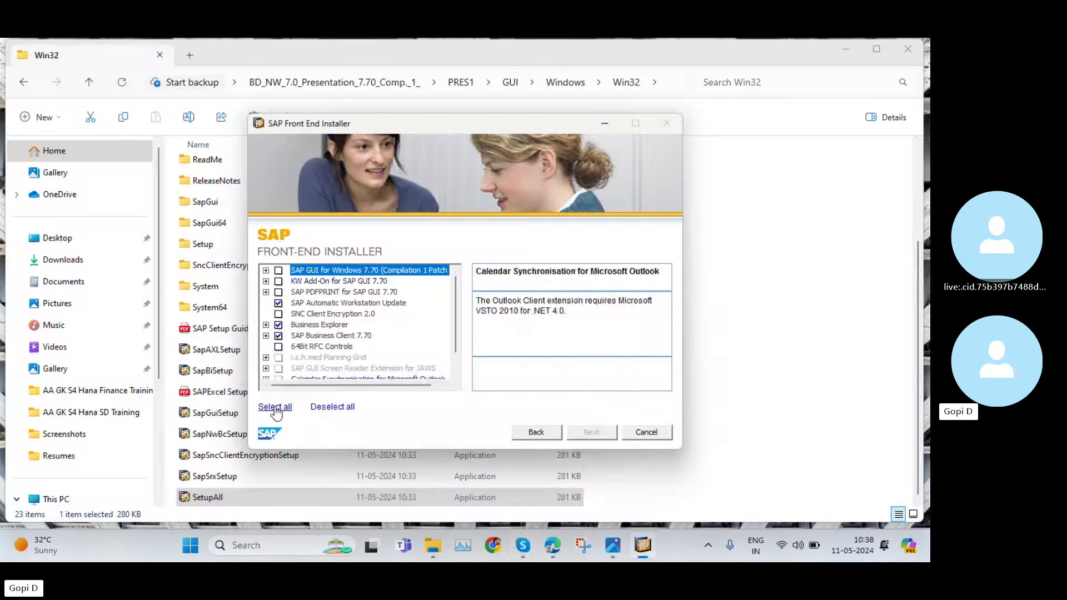
{"action": "left_click", "coordinate": [275, 405]}
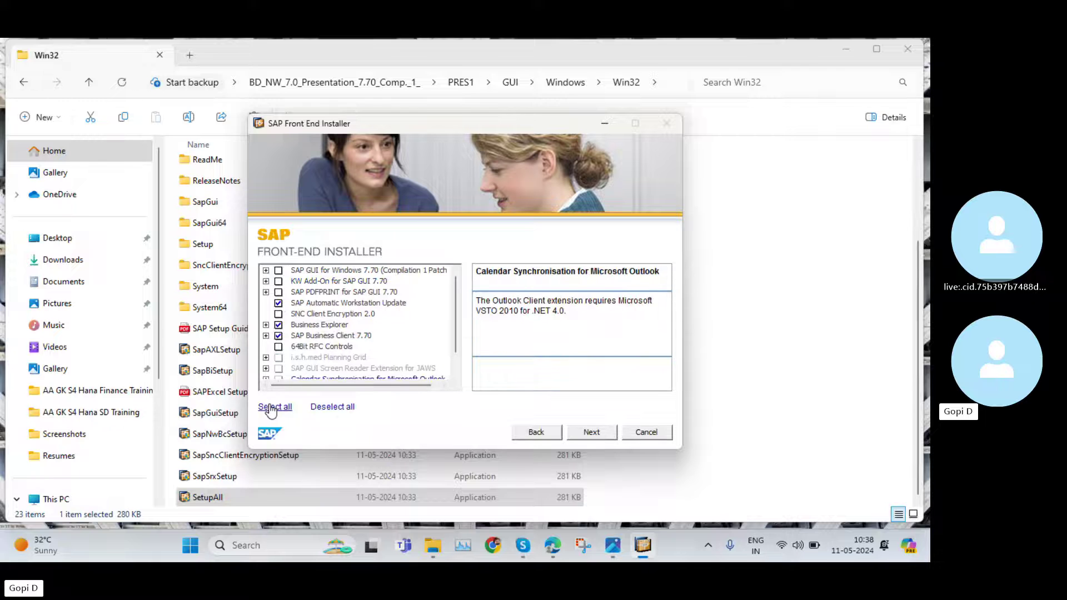
Accept the default target directories for SAP GUI for Windows 7.70 and 64Bit RFC Controls and start the installation
{"action": "left_click", "coordinate": [592, 433]}
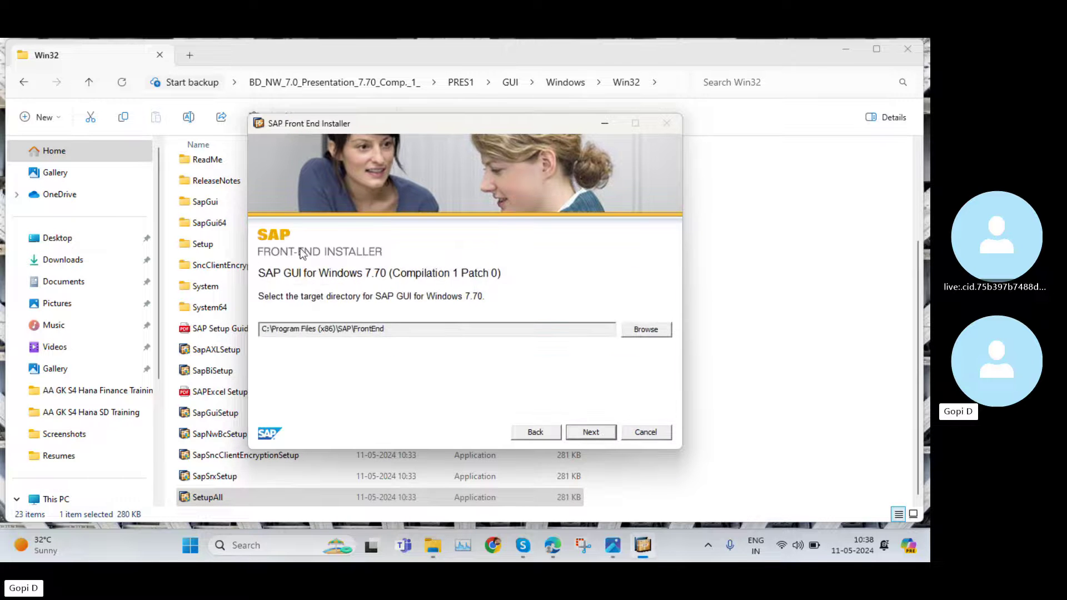
{"action": "left_click", "coordinate": [582, 432]}
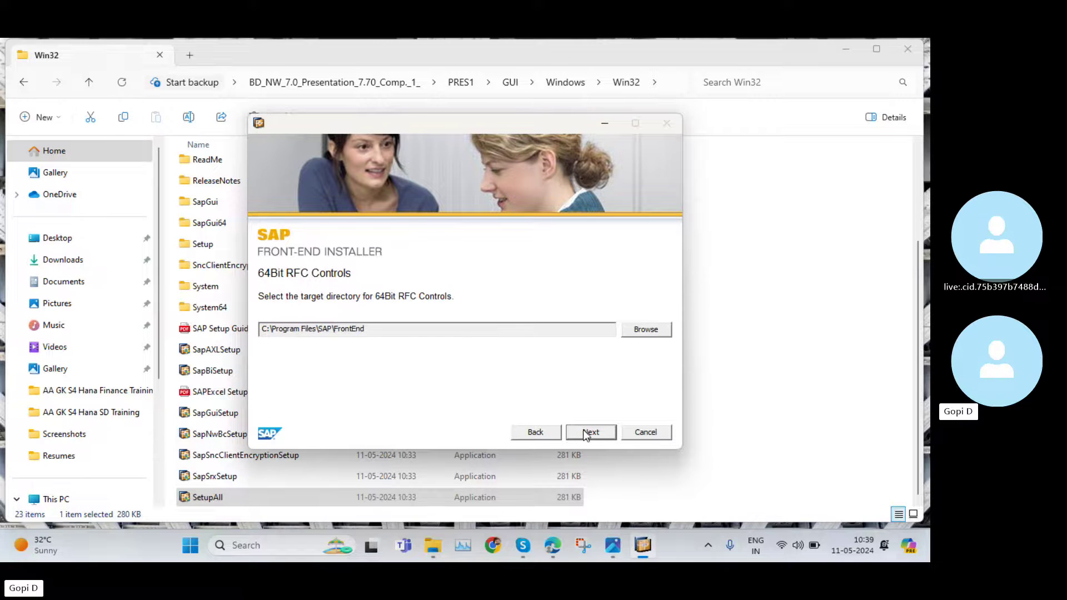
{"action": "left_click", "coordinate": [584, 433]}
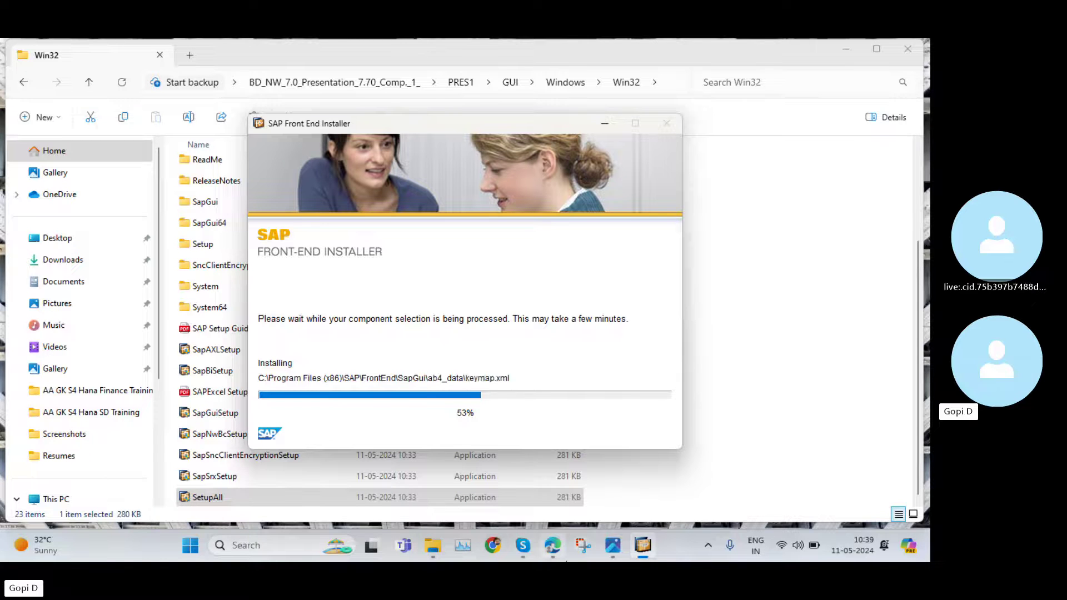
Monitor the SAP Front End Installer's progress over the browser while browsing the older SAP training videos on the YouTube channel
{"action": "left_click", "coordinate": [552, 546]}
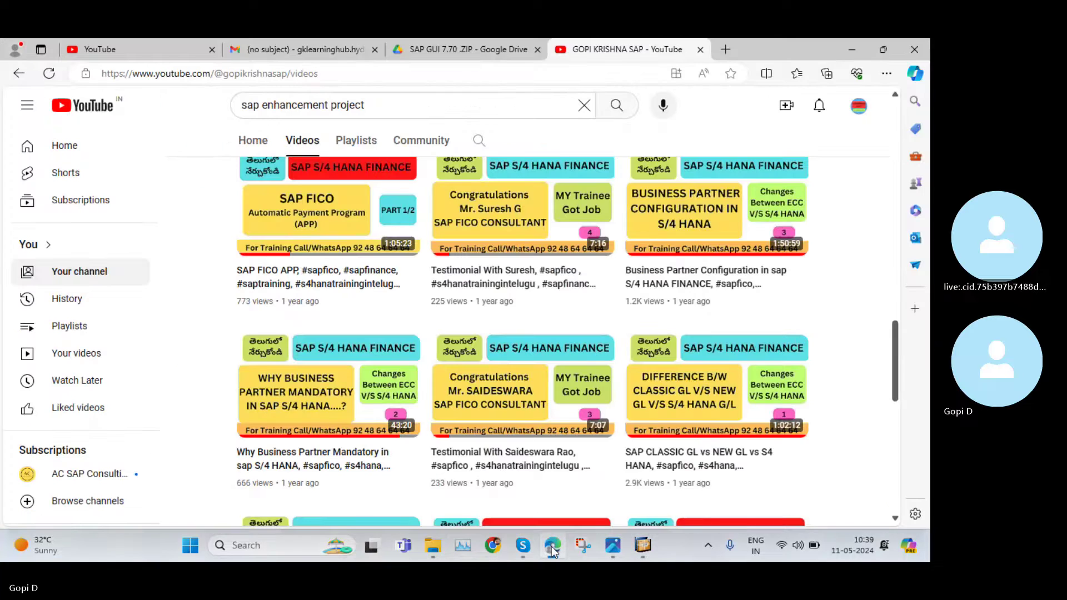
{"action": "left_click", "coordinate": [643, 545]}
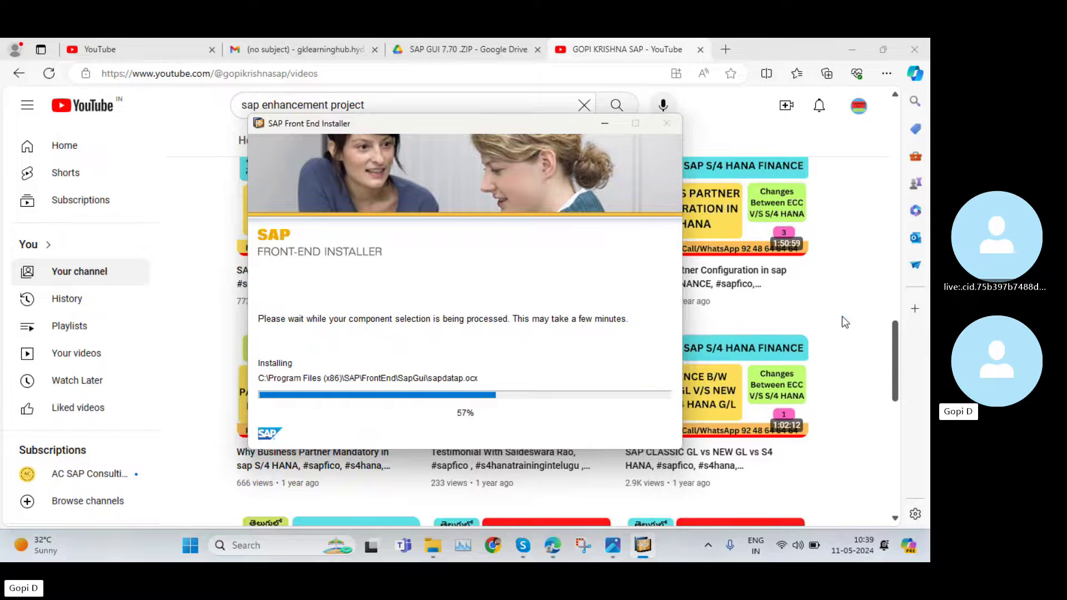
{"action": "scroll", "coordinate": [839, 320], "scroll_direction": "down", "scroll_amount": 2}
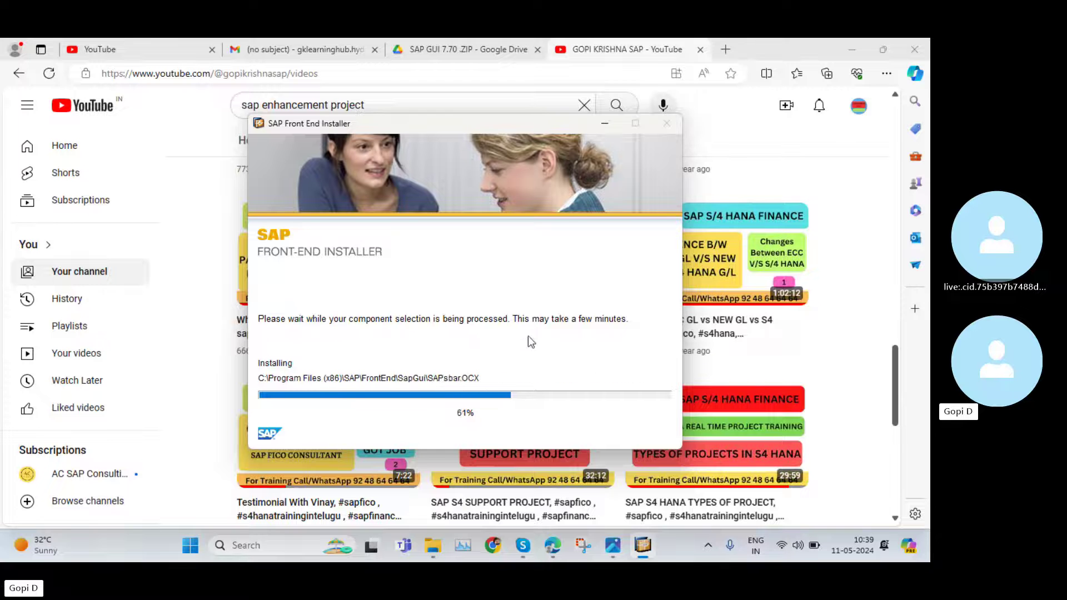
{"action": "scroll", "coordinate": [831, 350], "scroll_direction": "down", "scroll_amount": 2}
{"action": "scroll", "coordinate": [833, 364], "scroll_direction": "down", "scroll_amount": 2}
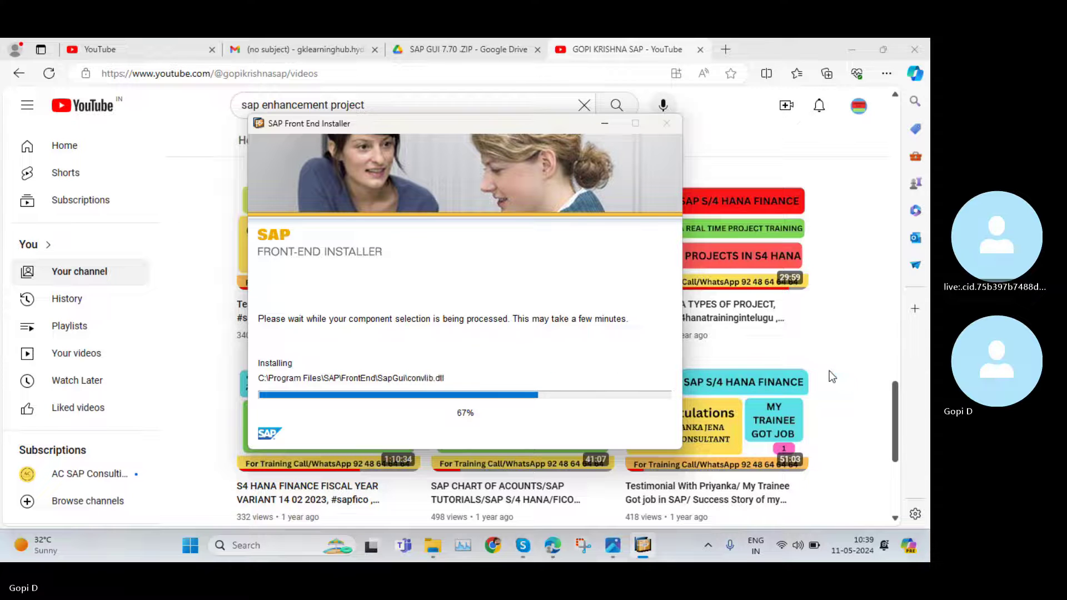
{"action": "scroll", "coordinate": [829, 372], "scroll_direction": "down", "scroll_amount": 3}
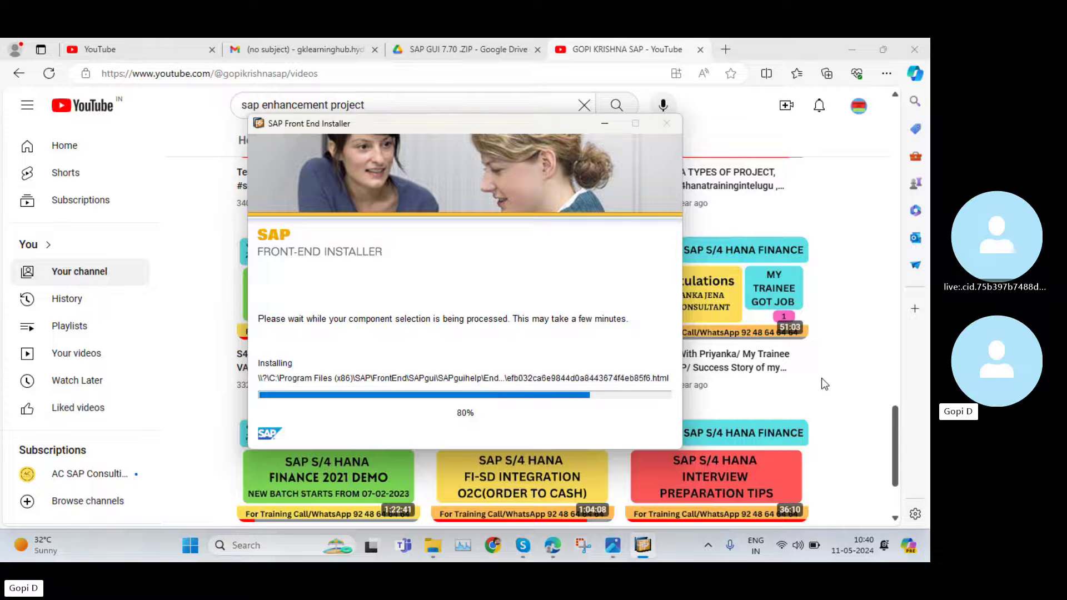
{"action": "scroll", "coordinate": [821, 379], "scroll_direction": "down", "scroll_amount": 2}
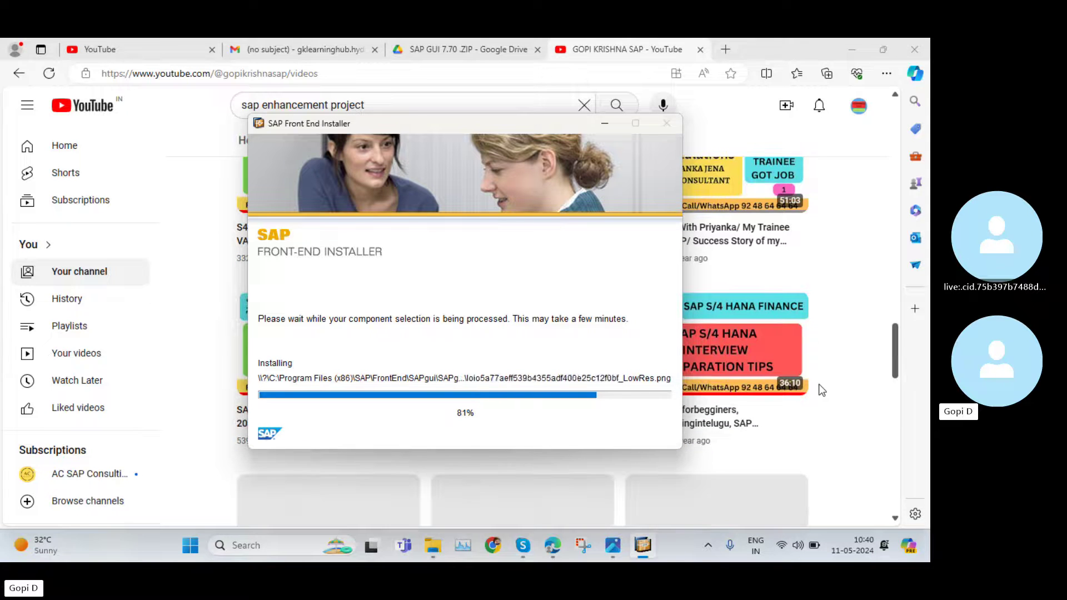
{"action": "scroll", "coordinate": [821, 390], "scroll_direction": "down", "scroll_amount": 2}
{"action": "scroll", "coordinate": [818, 385], "scroll_direction": "down", "scroll_amount": 5}
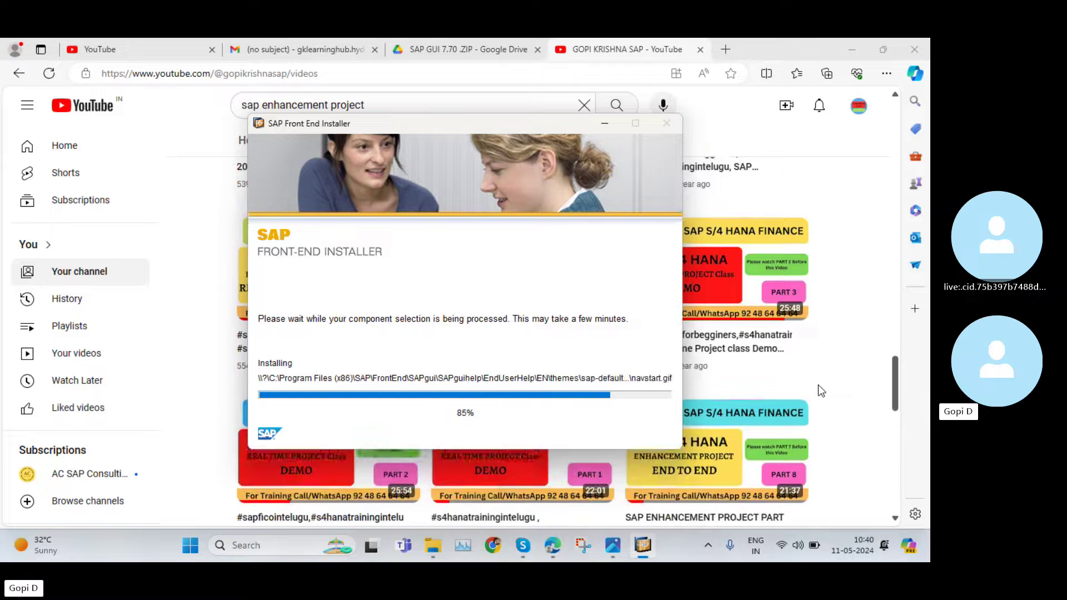
{"action": "scroll", "coordinate": [807, 392], "scroll_direction": "down", "scroll_amount": 2}
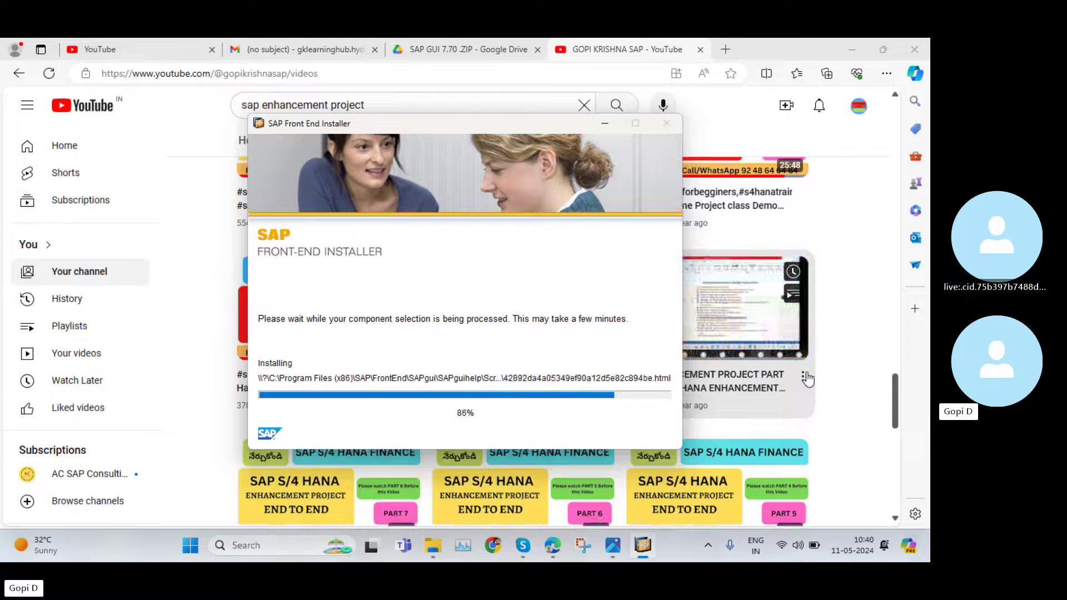
{"action": "scroll", "coordinate": [818, 386], "scroll_direction": "down", "scroll_amount": 3}
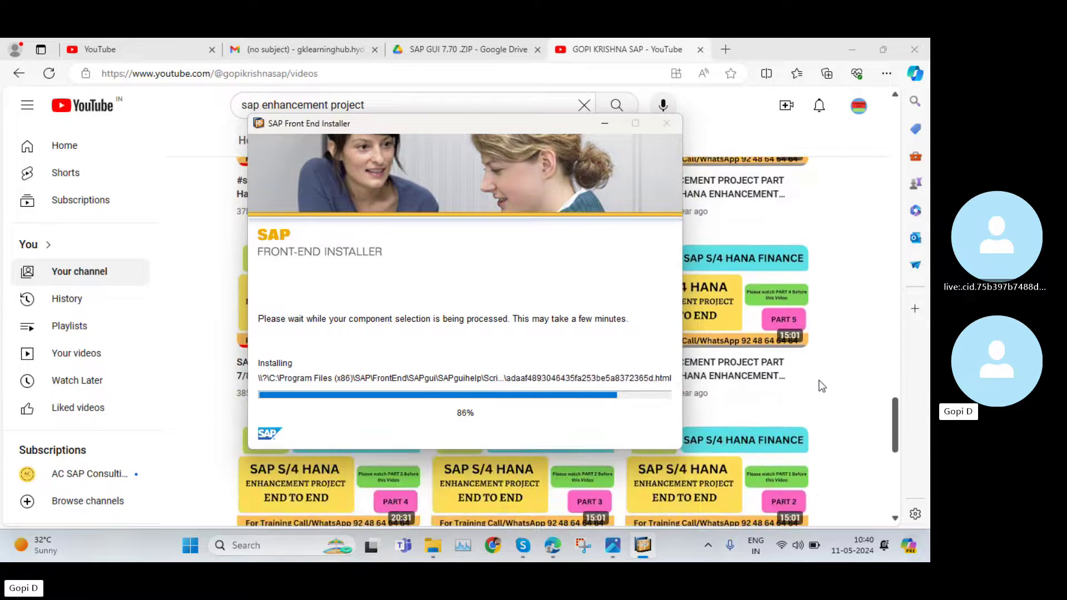
{"action": "scroll", "coordinate": [818, 387], "scroll_direction": "down", "scroll_amount": 1}
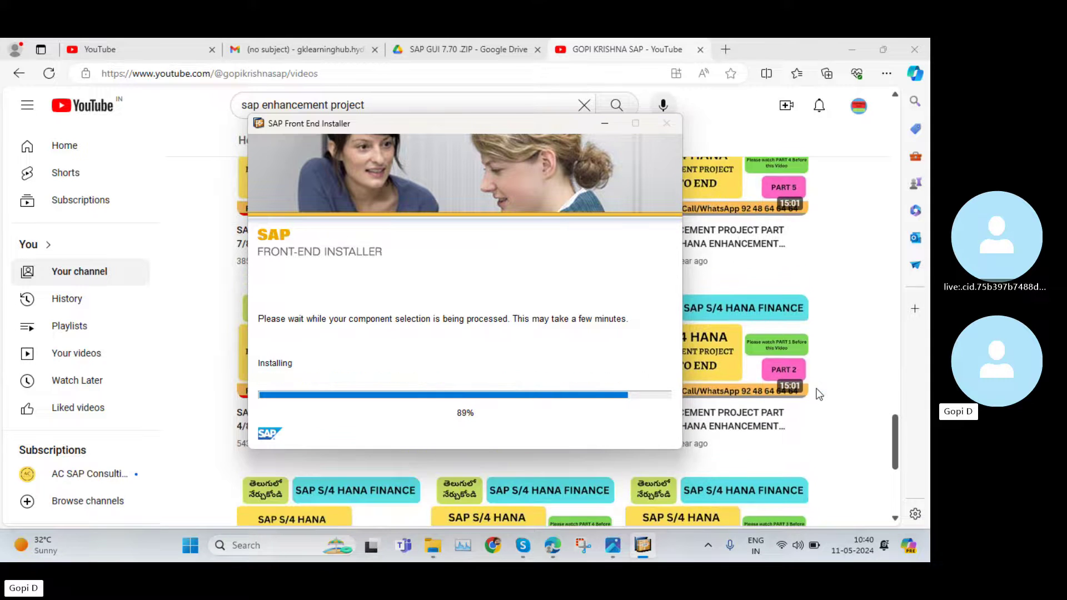
{"action": "scroll", "coordinate": [819, 391], "scroll_direction": "down", "scroll_amount": 1}
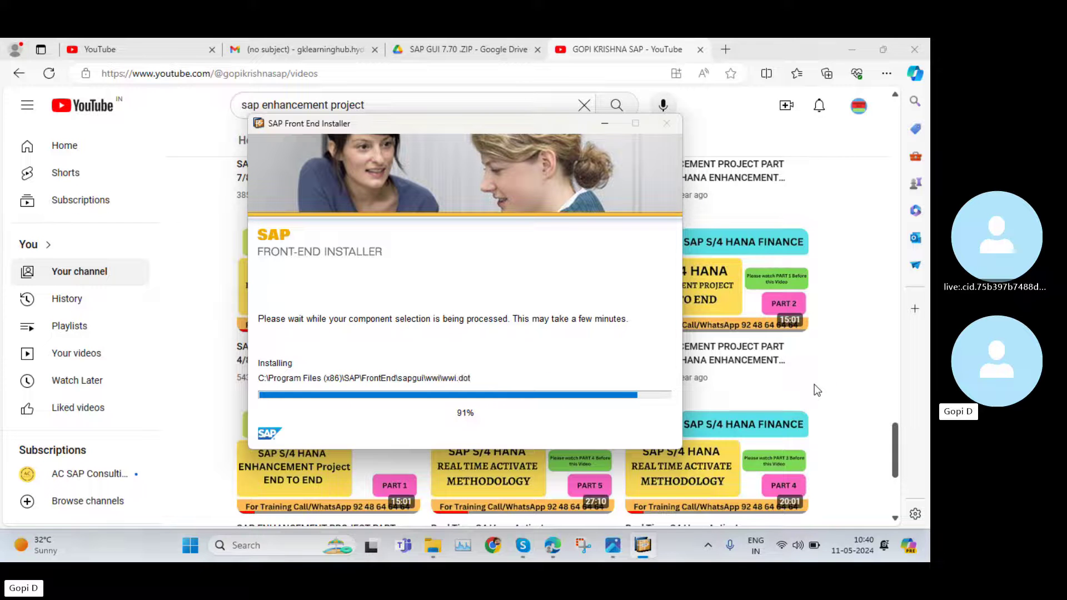
{"action": "scroll", "coordinate": [815, 386], "scroll_direction": "up", "scroll_amount": 3}
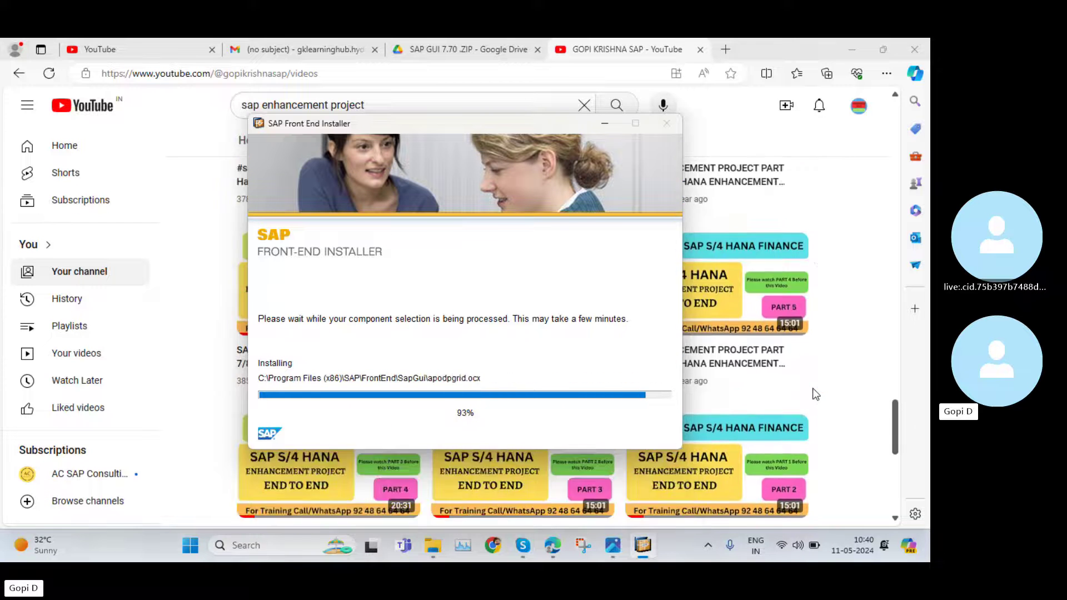
Wait for the installation to finish, close the SAP Front End Installer without rebooting, and minimize the open windows to reveal the desktop
{"action": "scroll", "coordinate": [814, 394], "scroll_direction": "up", "scroll_amount": 3}
{"action": "scroll", "coordinate": [814, 394], "scroll_direction": "down", "scroll_amount": 4}
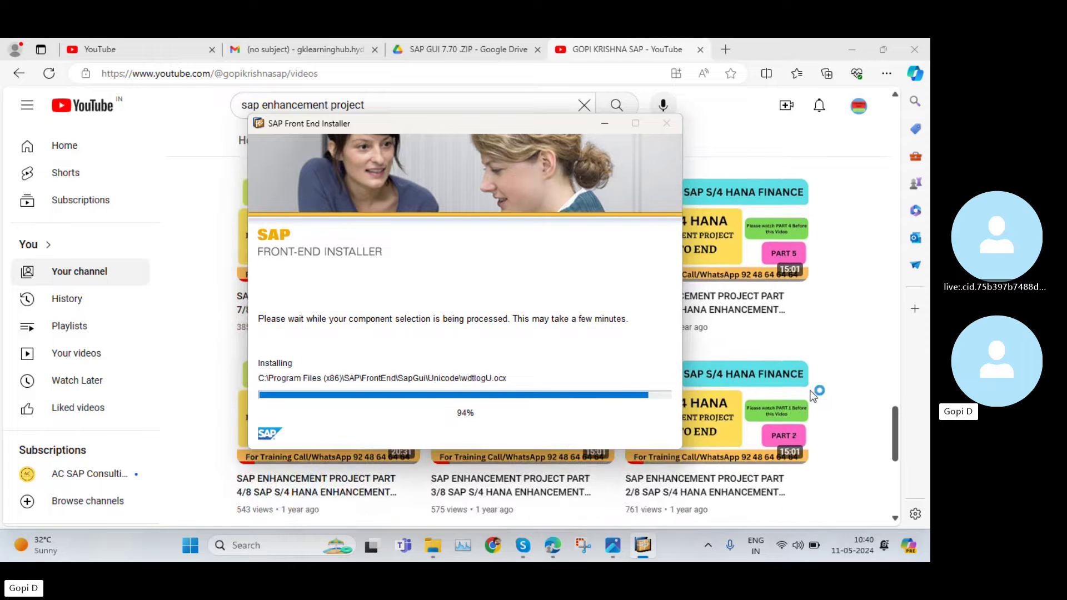
{"action": "mouse_move", "coordinate": [809, 397]}
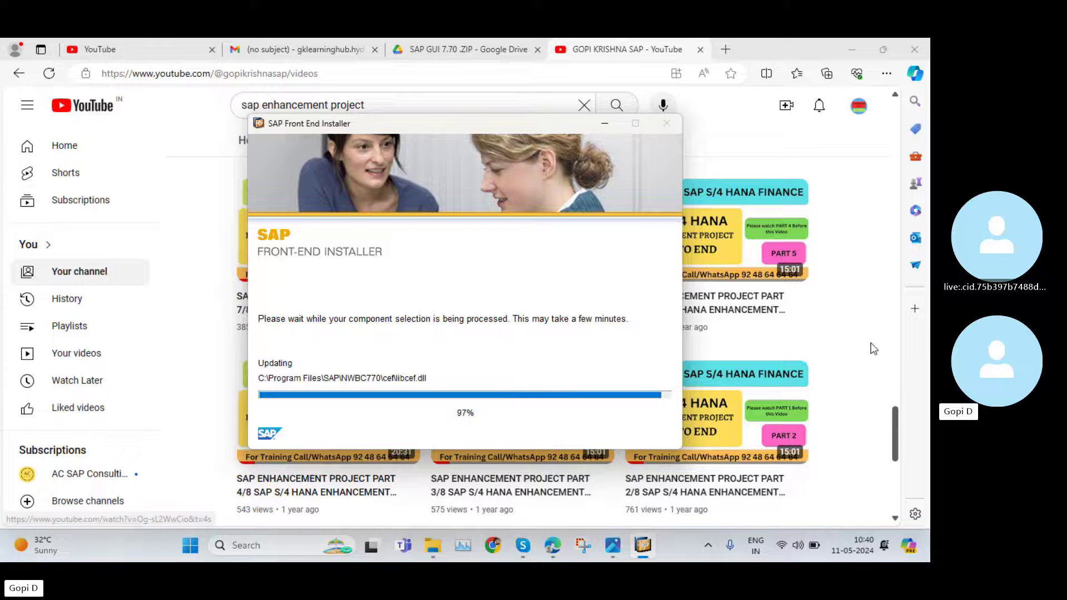
{"action": "scroll", "coordinate": [869, 345], "scroll_direction": "down", "scroll_amount": 3}
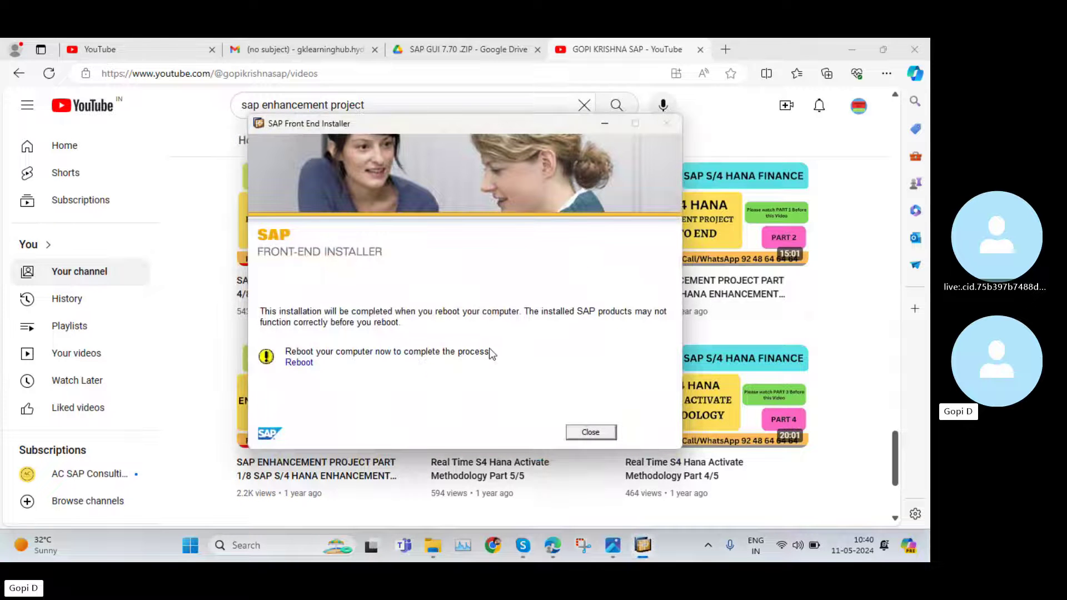
{"action": "left_click", "coordinate": [590, 432]}
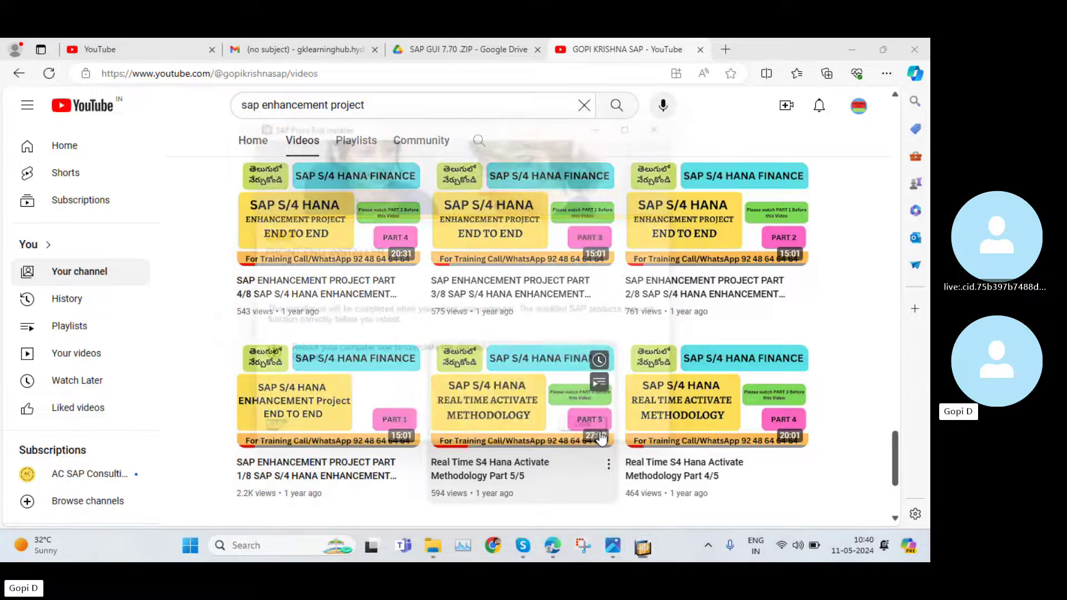
{"action": "left_click", "coordinate": [859, 52]}
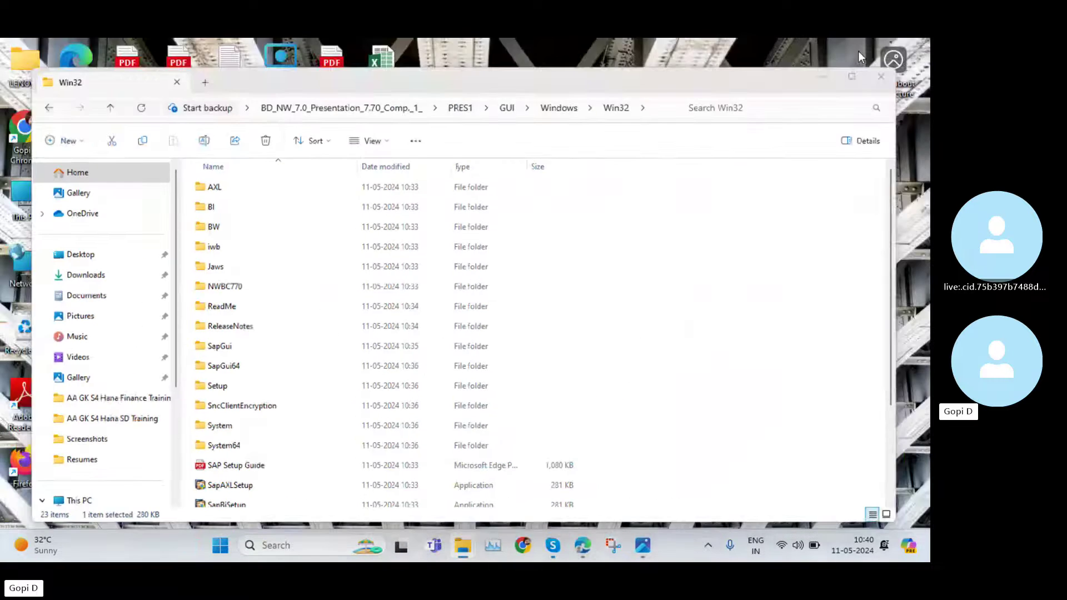
{"action": "left_click", "coordinate": [858, 51]}
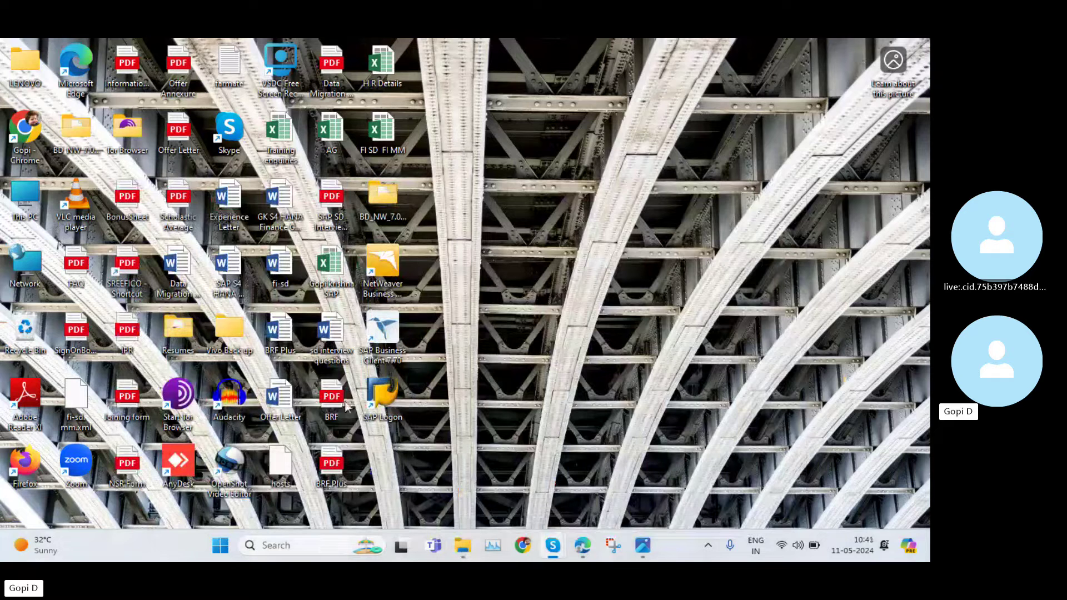
Pin the SAP Logon desktop shortcut to the taskbar
{"action": "right_click", "coordinate": [376, 395]}
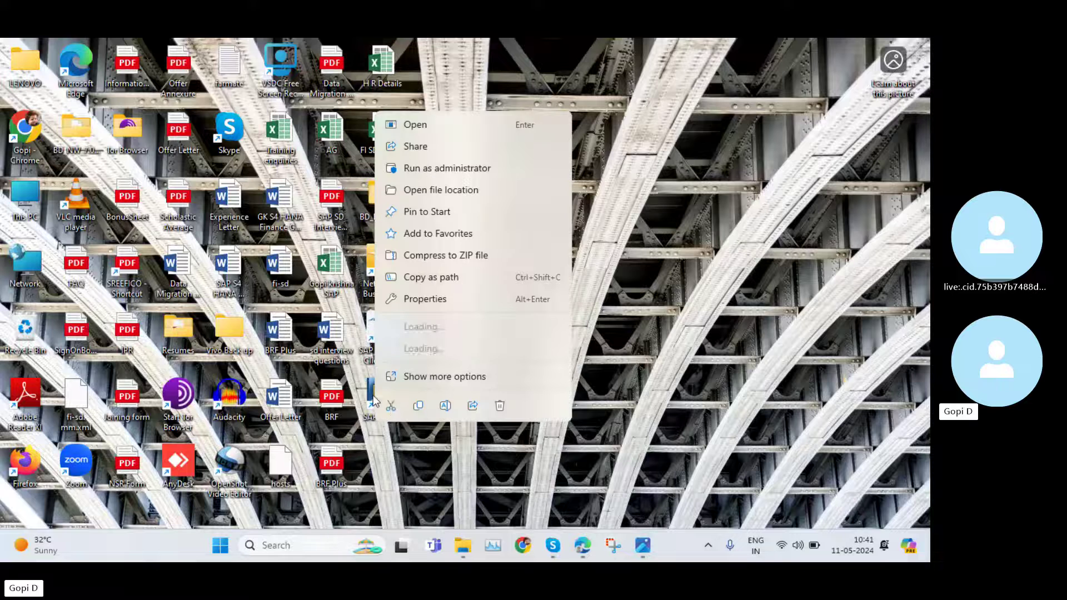
{"action": "left_click", "coordinate": [675, 371]}
{"action": "right_click", "coordinate": [378, 404]}
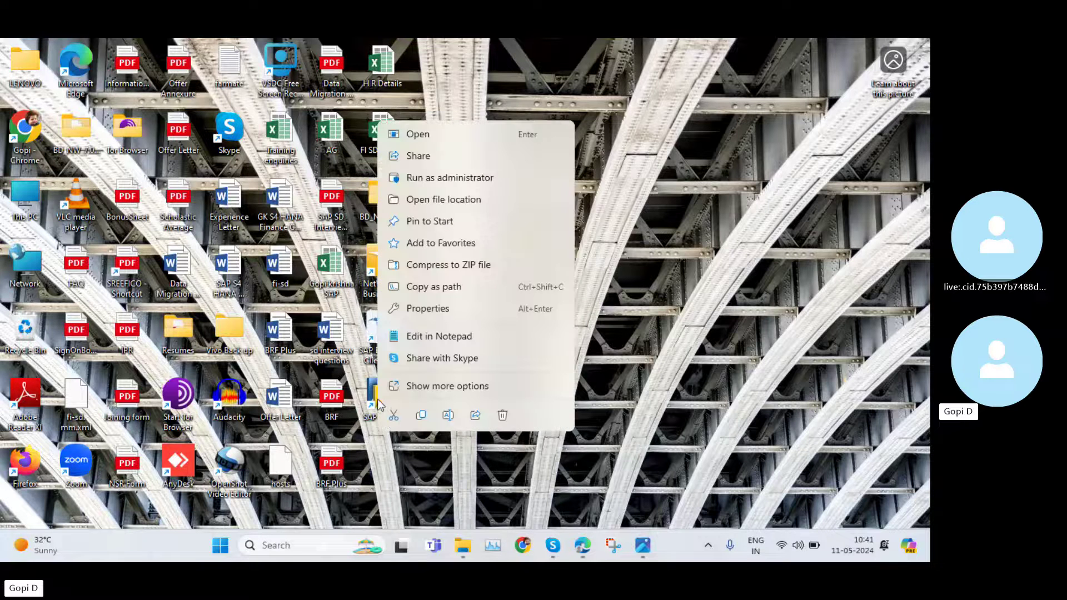
{"action": "left_click", "coordinate": [452, 392]}
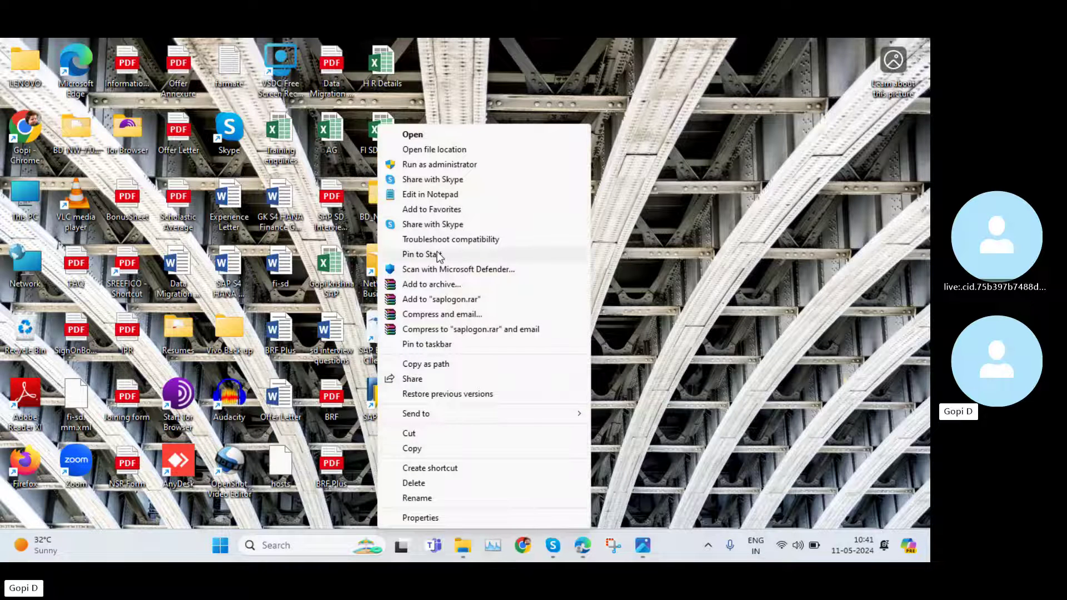
{"action": "left_click", "coordinate": [450, 346]}
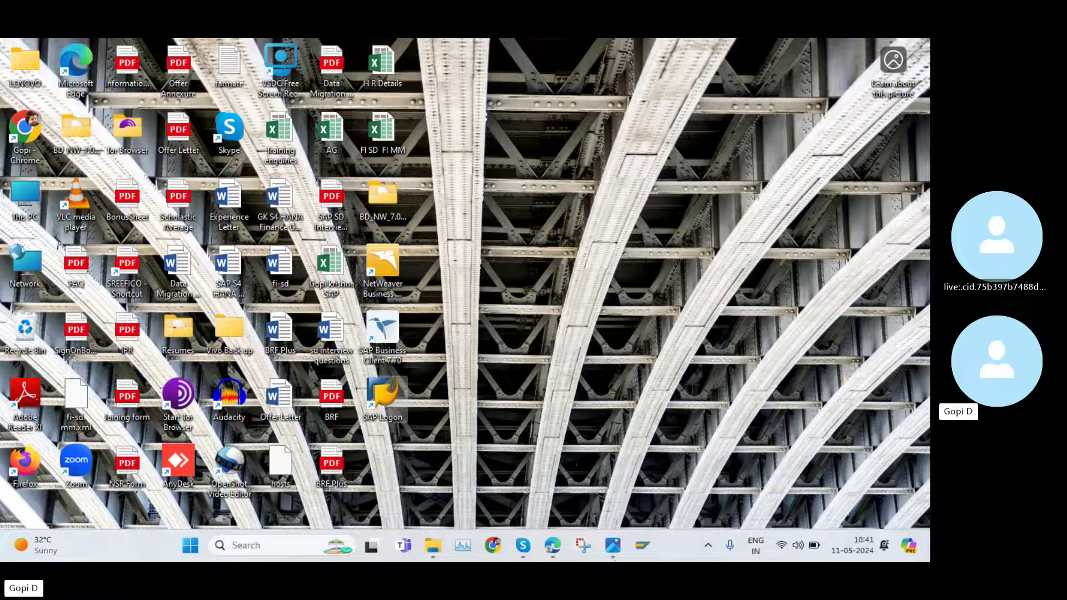
Switch to SAP Logon and delete the existing SAP HANA 2022 connection, confirming the deletion
{"action": "left_click", "coordinate": [642, 548]}
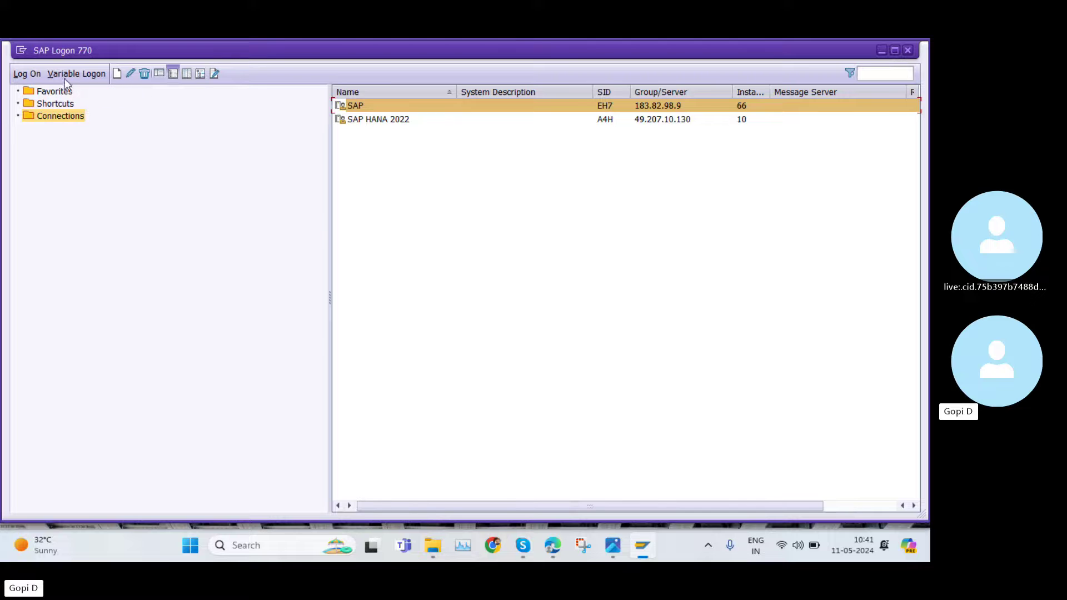
{"action": "right_click", "coordinate": [355, 120]}
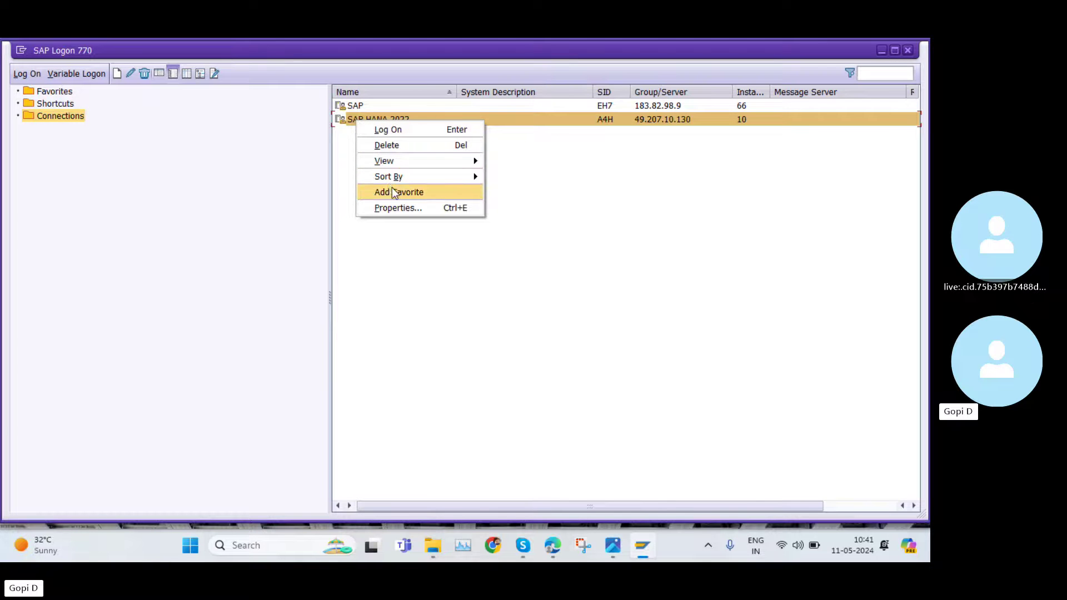
{"action": "left_click", "coordinate": [389, 145]}
{"action": "left_click", "coordinate": [488, 317]}
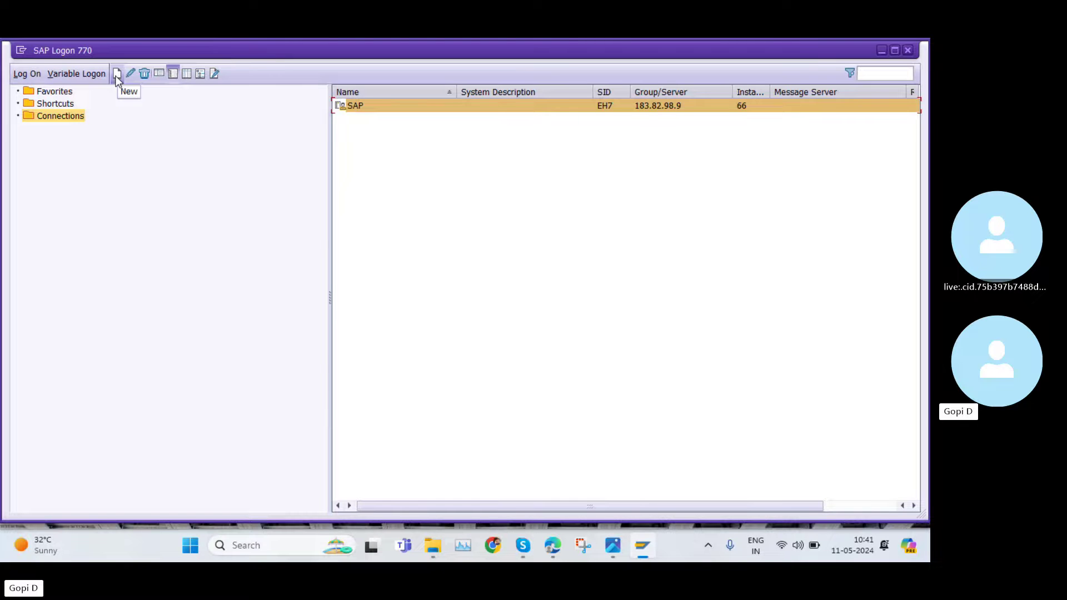
Start a new custom application server entry with the description SAP HANA 2022 and application server 49.207.10.130
{"action": "left_click", "coordinate": [117, 75]}
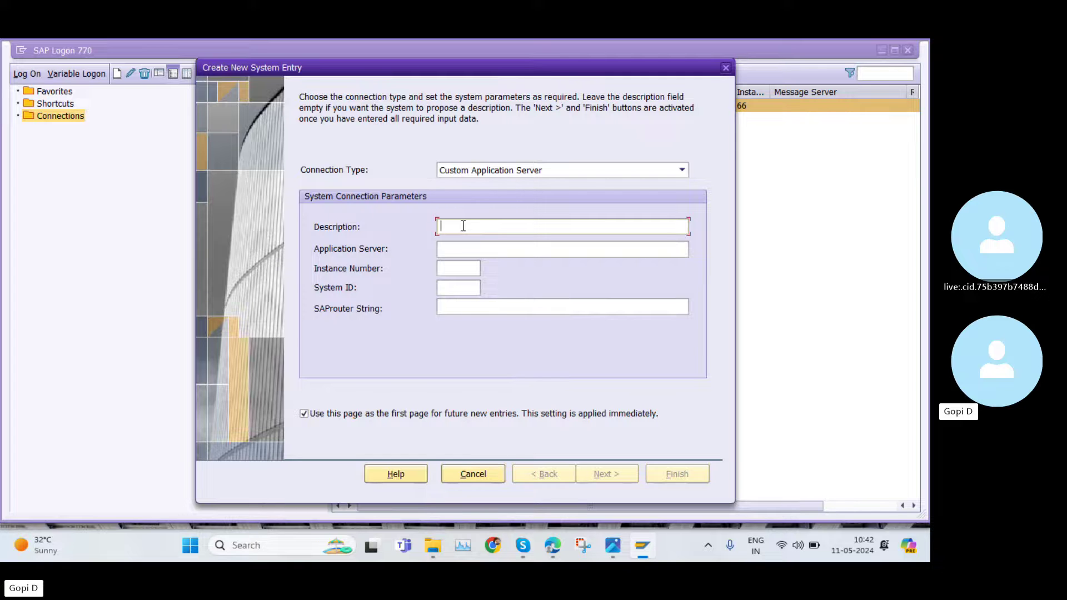
{"action": "key", "text": "Caps_Lock"}
{"action": "type", "text": "SAP "}
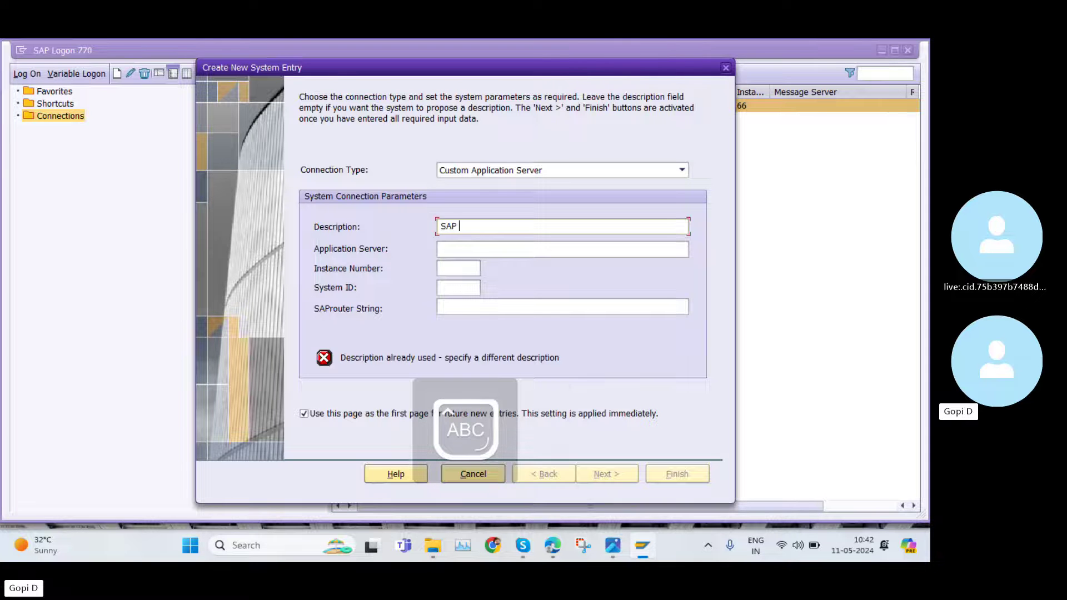
{"action": "type", "text": "HANA 20"}
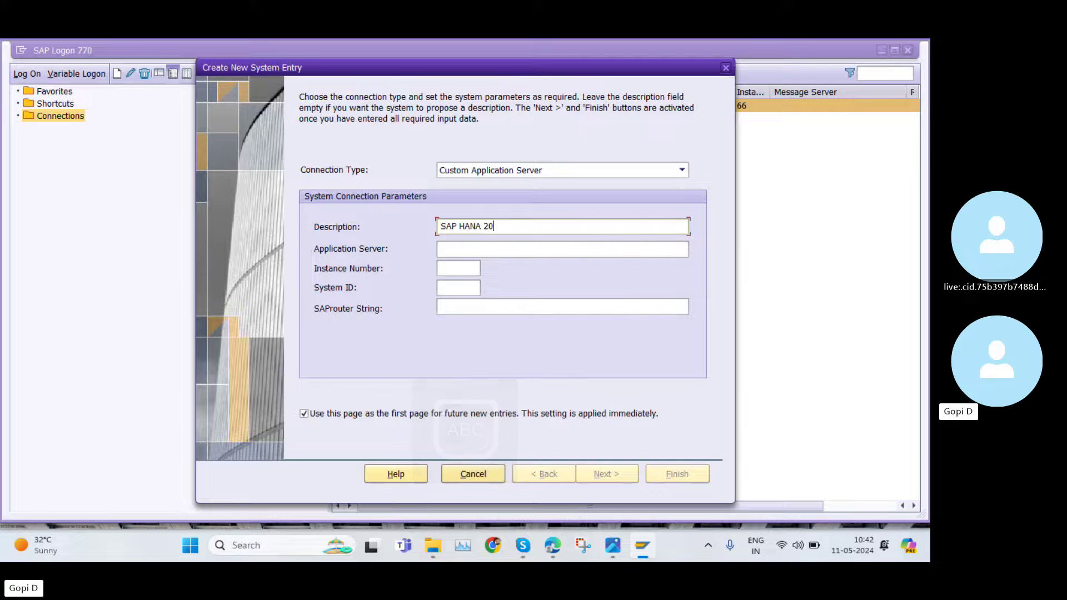
{"action": "type", "text": "22"}
{"action": "type", "text": "49.20"}
{"action": "type", "text": "7"}
{"action": "type", "text": ".10."}
{"action": "type", "text": "130"}
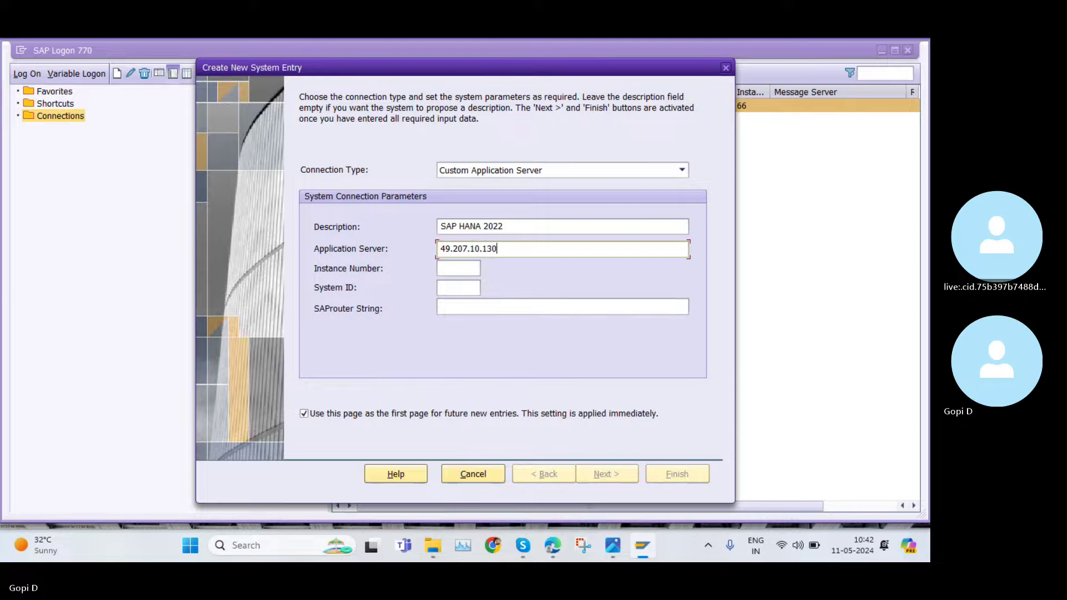
Set instance number 10 and system ID A4H, keep the default network and code page settings, and finish the system entry
{"action": "left_click", "coordinate": [458, 265]}
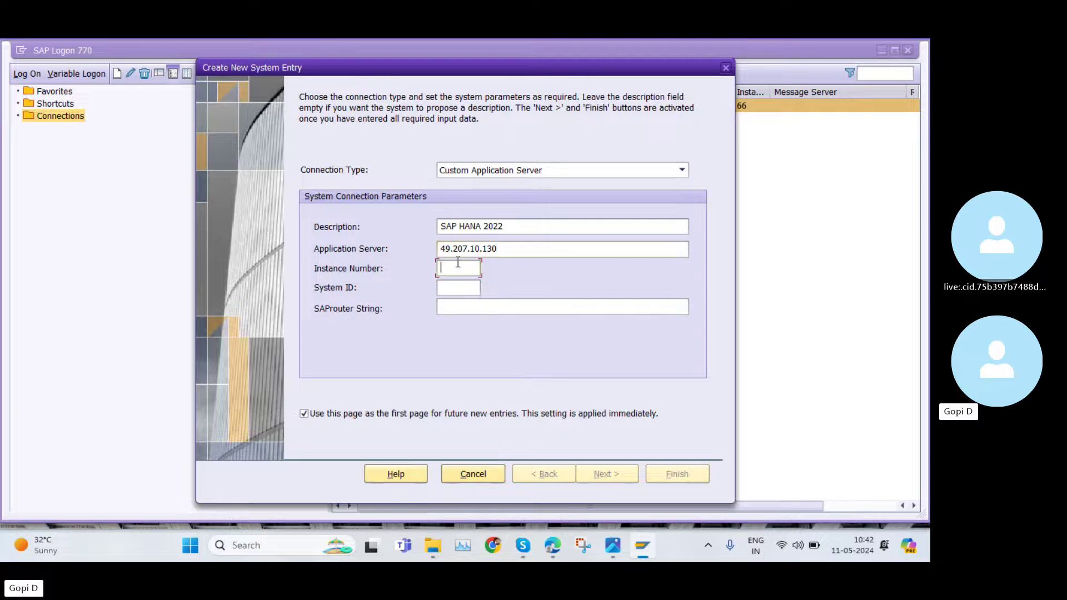
{"action": "type", "text": "10"}
{"action": "left_click", "coordinate": [461, 288]}
{"action": "type", "text": "A4H"}
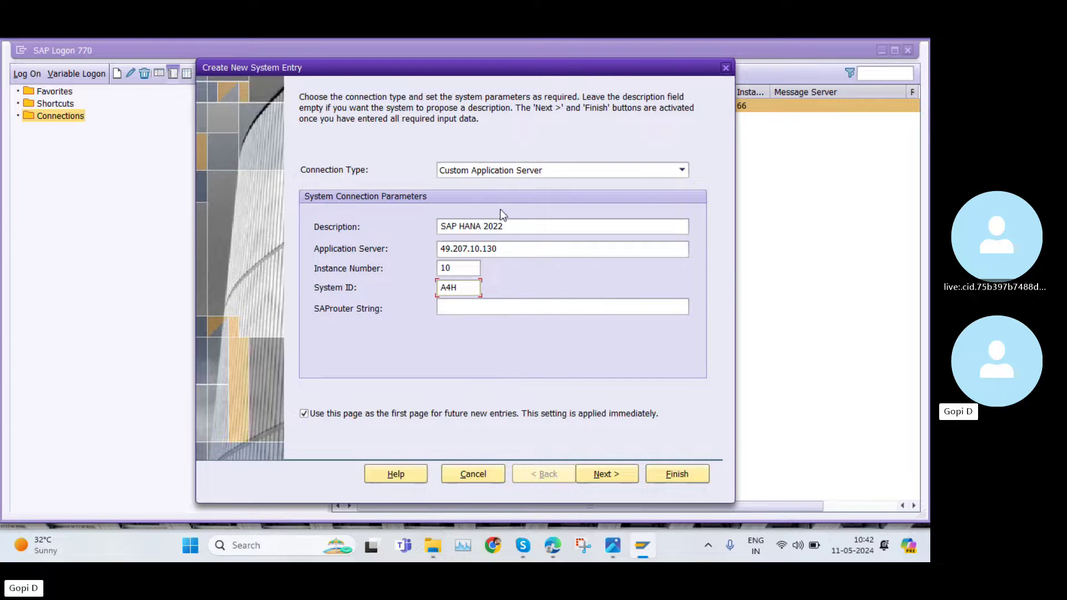
{"action": "left_click", "coordinate": [605, 476]}
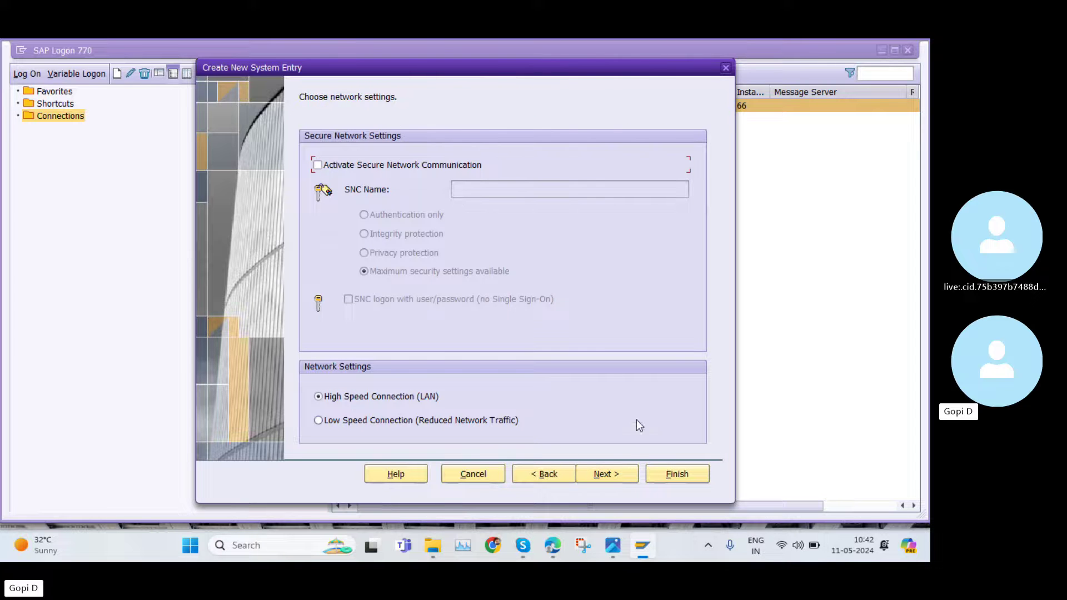
{"action": "left_click", "coordinate": [599, 477]}
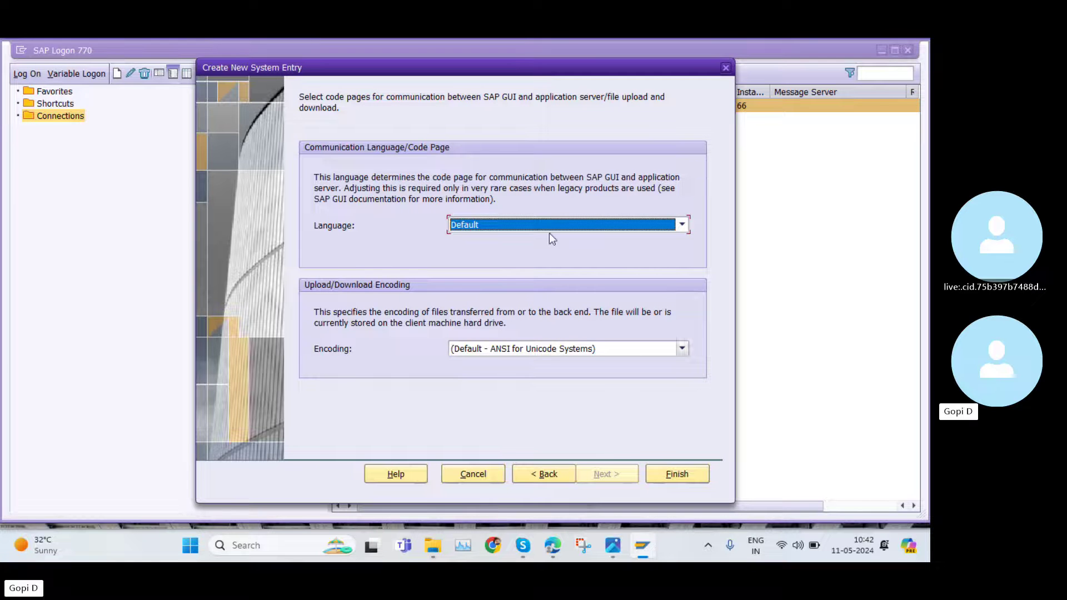
{"action": "left_click", "coordinate": [682, 473]}
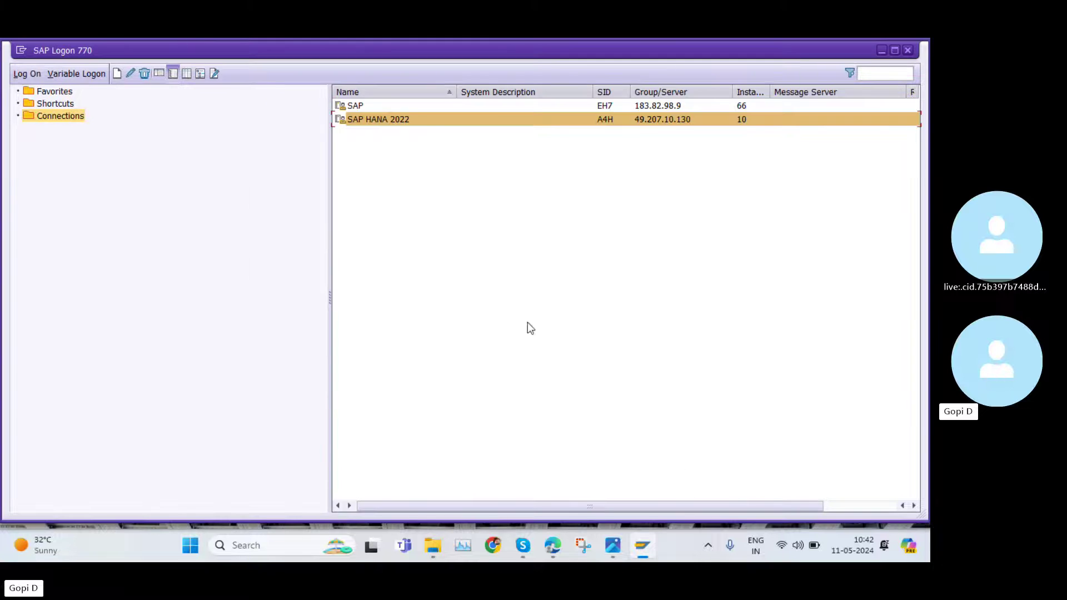
Open the SAP HANA 2022 connection and fill in the user ID from the first saved suggestion
{"action": "left_click", "coordinate": [409, 147]}
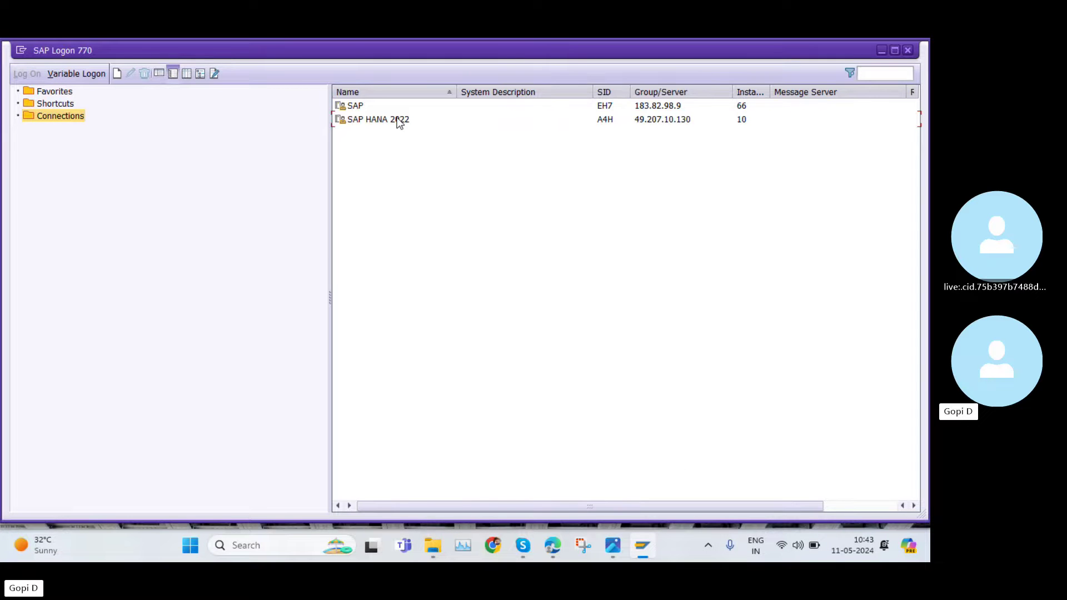
{"action": "left_click", "coordinate": [397, 120]}
{"action": "double_click", "coordinate": [396, 120]}
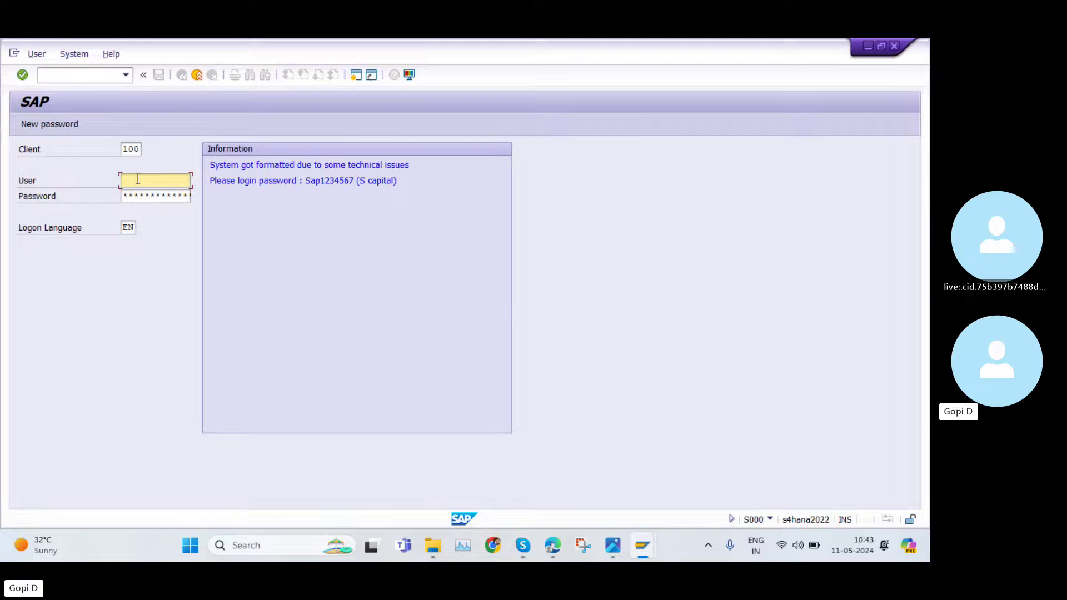
{"action": "type", "text": "3"}
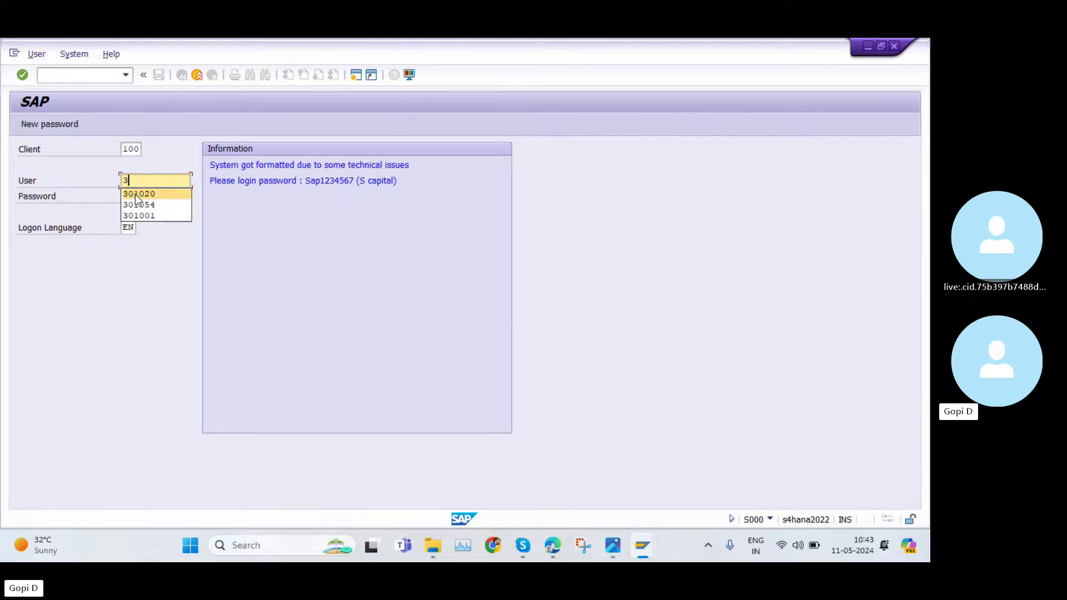
{"action": "left_click", "coordinate": [135, 194]}
Turn off caps lock, enter the account password and log on to the SAP system
{"action": "left_click", "coordinate": [136, 196]}
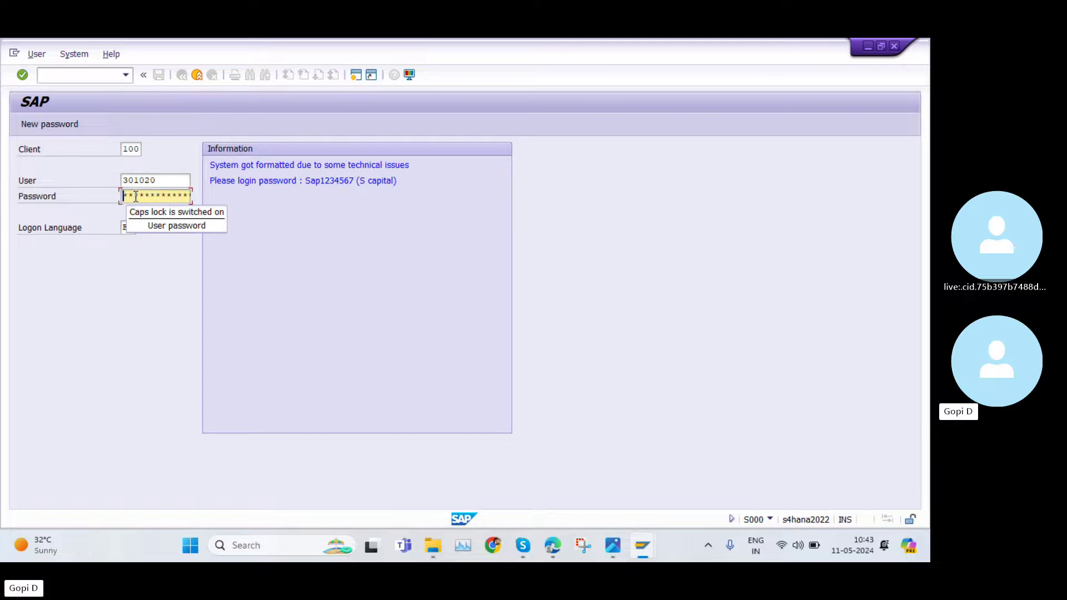
{"action": "key", "text": "Caps_Lock"}
{"action": "key", "text": "Right"}
{"action": "key", "text": "Right"}
{"action": "key", "text": "Right"}
{"action": "key", "text": "Right"}
{"action": "key", "text": "Right"}
{"action": "key", "text": "Right"}
{"action": "key", "text": "Right"}
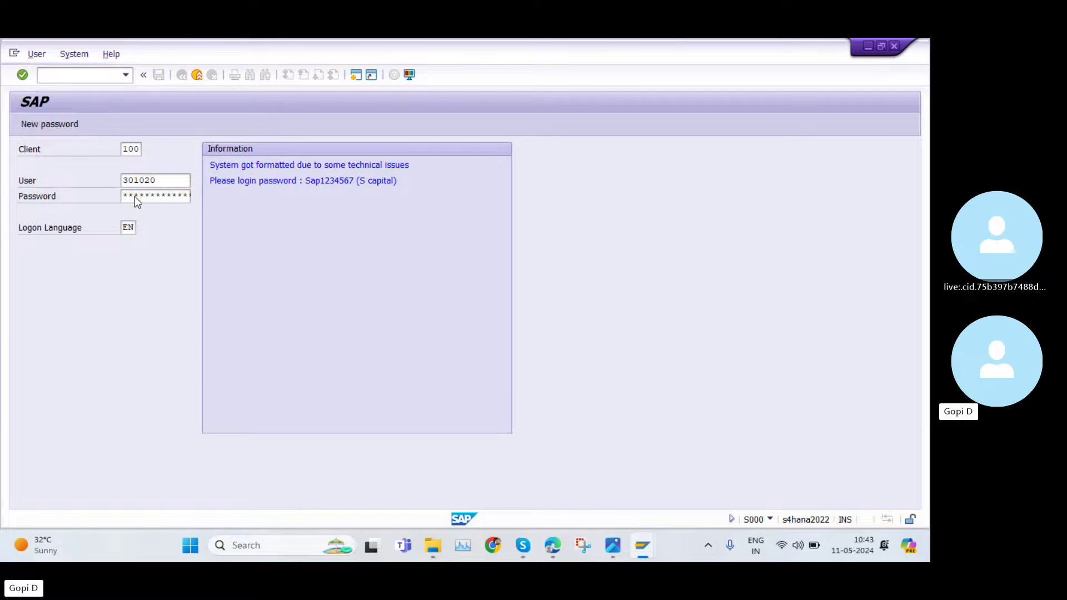
{"action": "key", "text": "Return"}
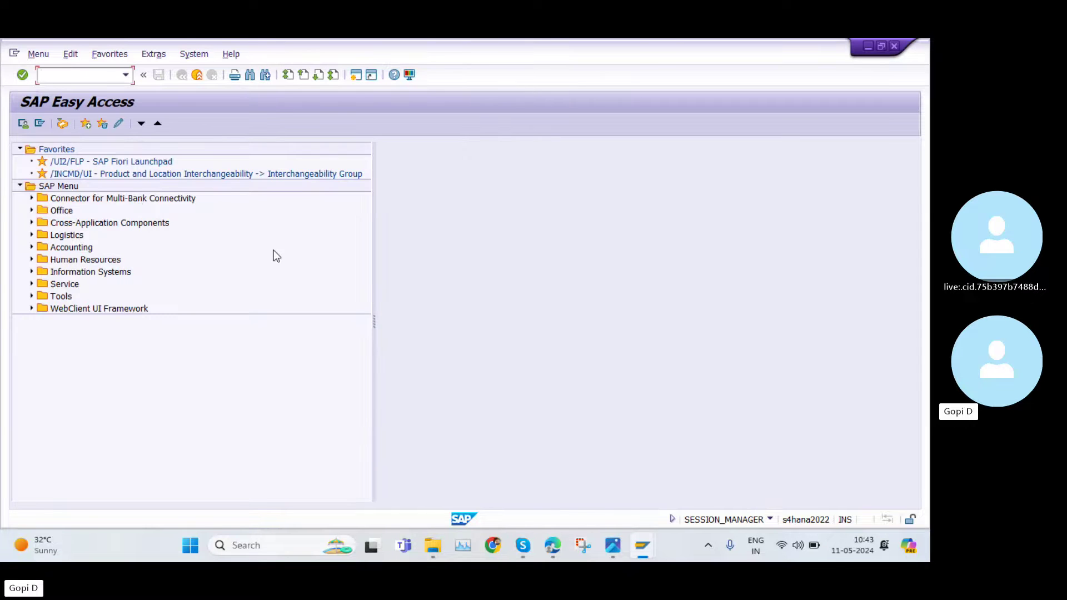
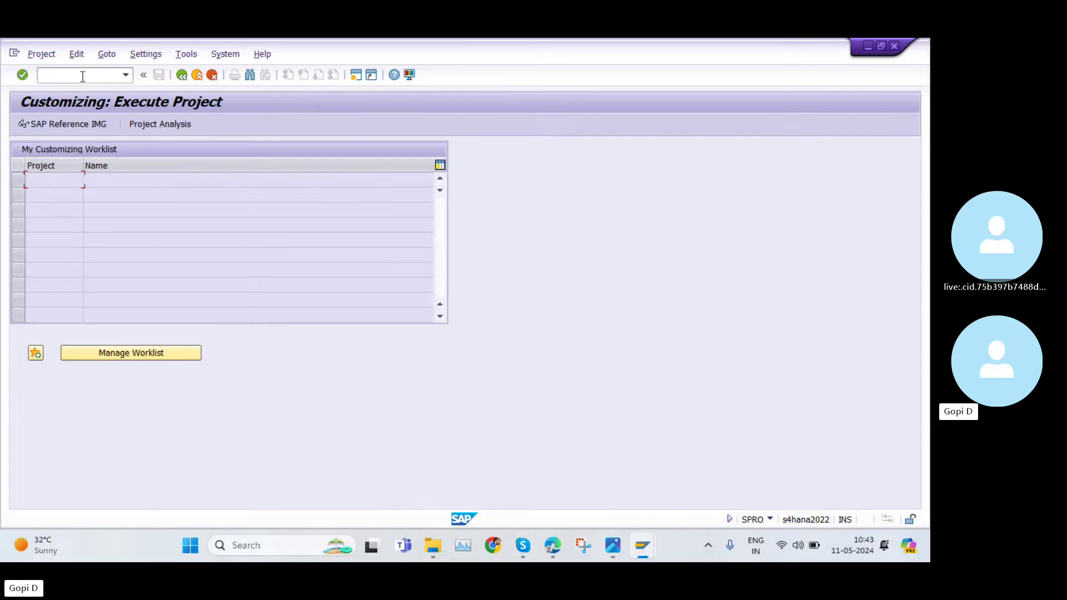
Display the SAP Reference IMG from the SPRO transaction and check the session's system information
{"action": "left_click", "coordinate": [90, 127]}
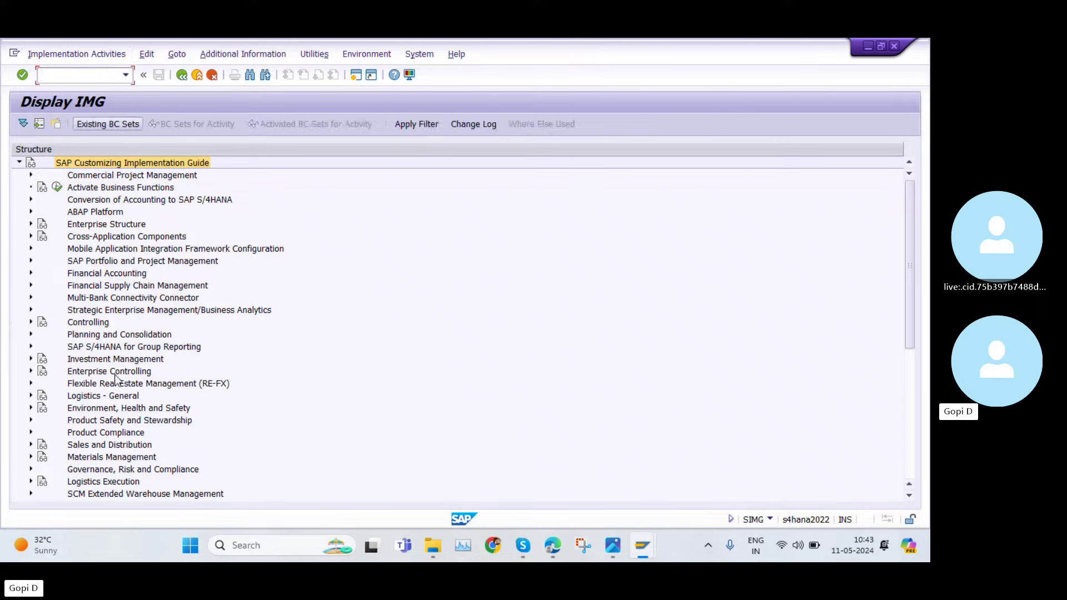
{"action": "left_click", "coordinate": [770, 519]}
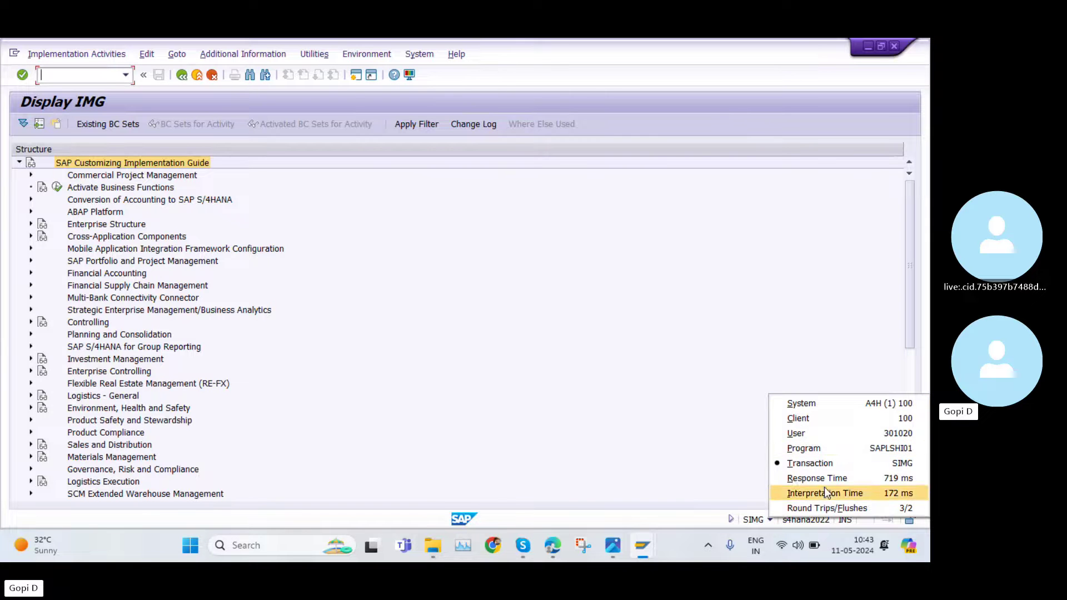
{"action": "left_click", "coordinate": [736, 468]}
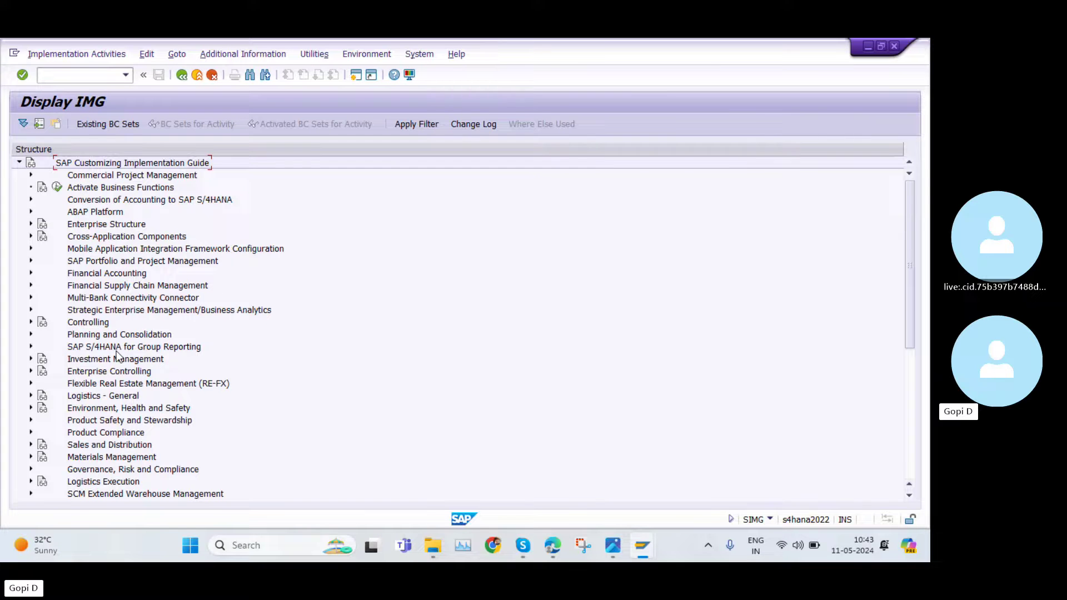
Look through the SAP Customizing Implementation Guide structure and return to the Customizing: Execute Project screen
{"action": "scroll", "coordinate": [145, 377], "scroll_direction": "down", "scroll_amount": 5}
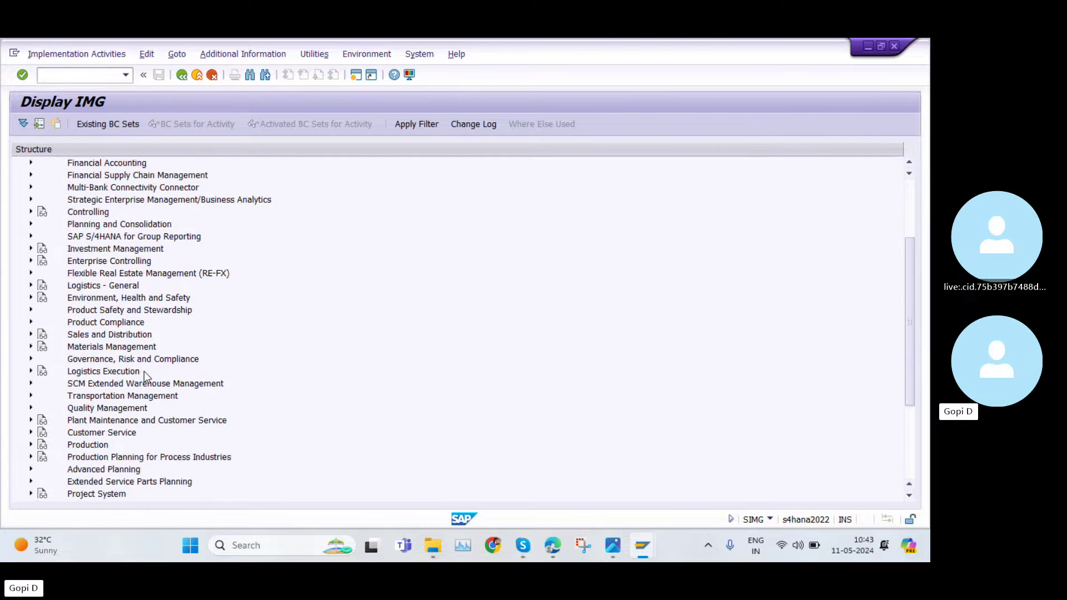
{"action": "scroll", "coordinate": [145, 371], "scroll_direction": "up", "scroll_amount": 5}
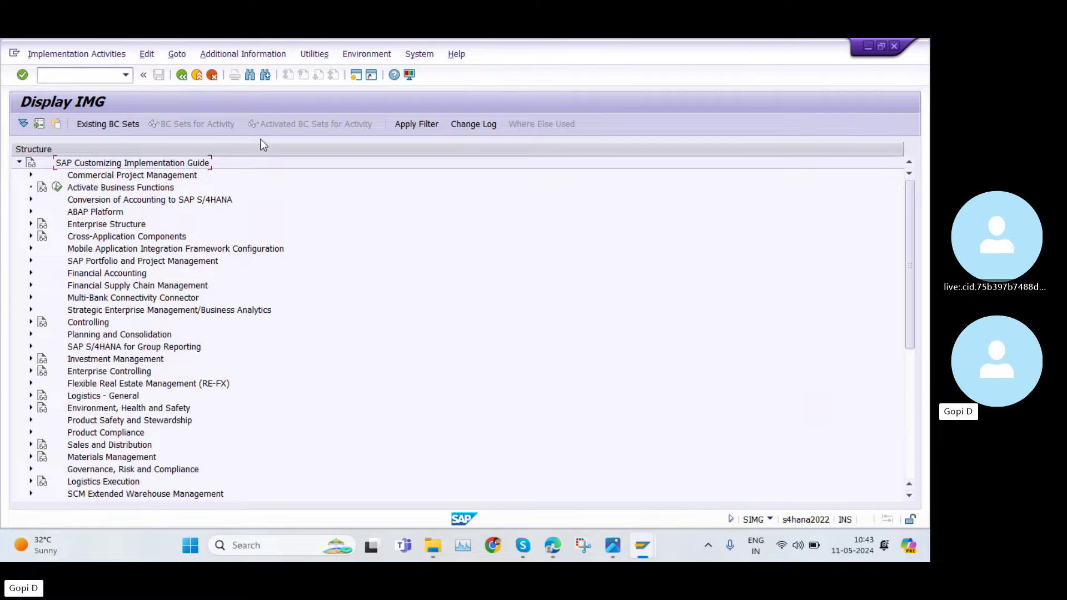
{"action": "left_click", "coordinate": [182, 76]}
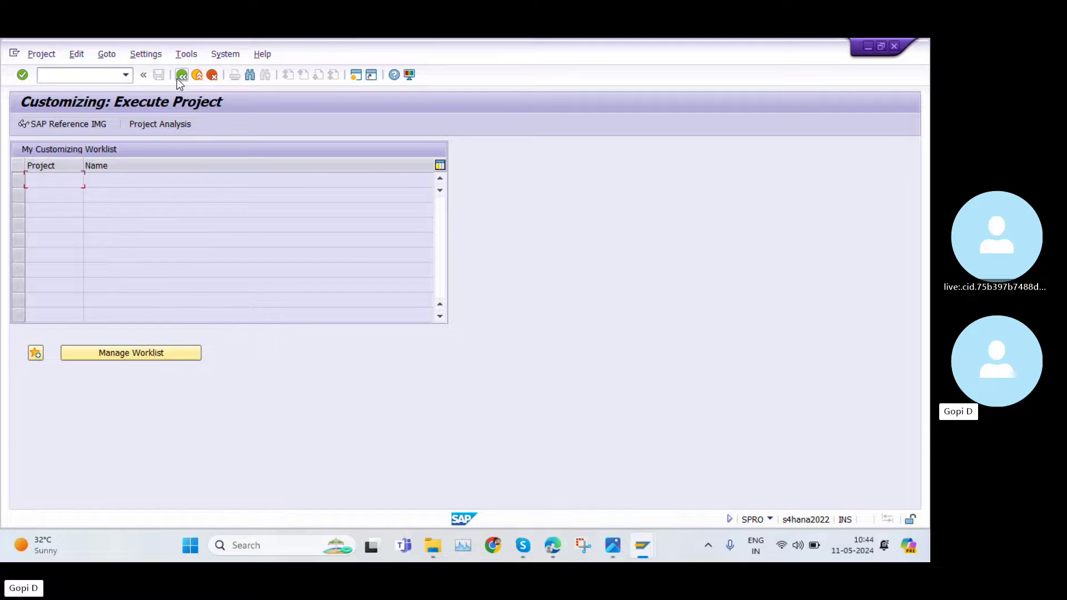
Run transaction FI12 from SAP Easy Access and position the company codes list at AY10
{"action": "left_click", "coordinate": [180, 77]}
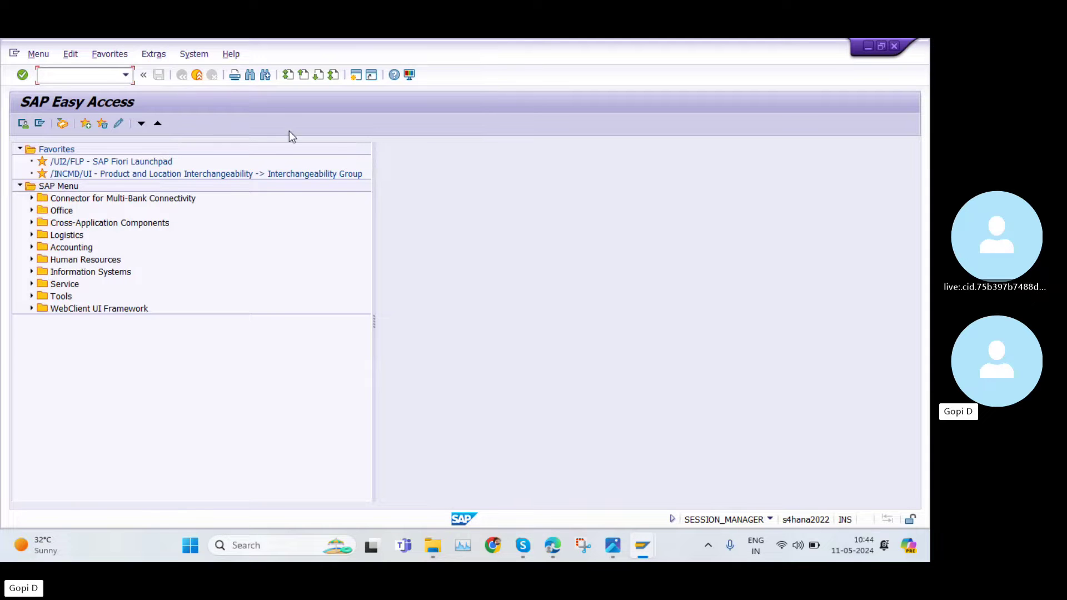
{"action": "key", "text": "Caps_Lock"}
{"action": "type", "text": "F"}
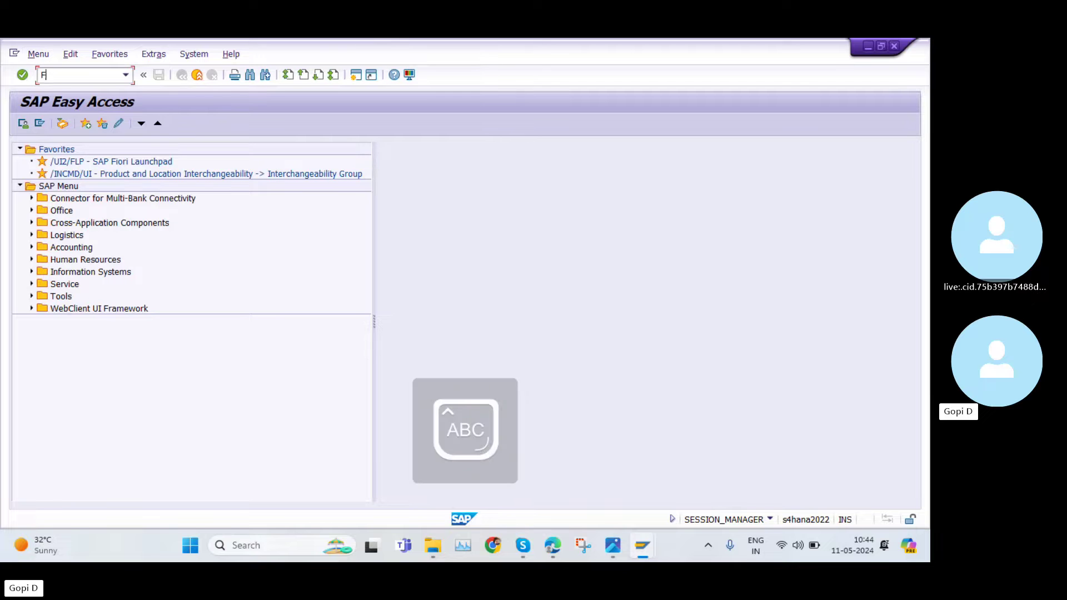
{"action": "type", "text": "I12"}
{"action": "key", "text": "Return"}
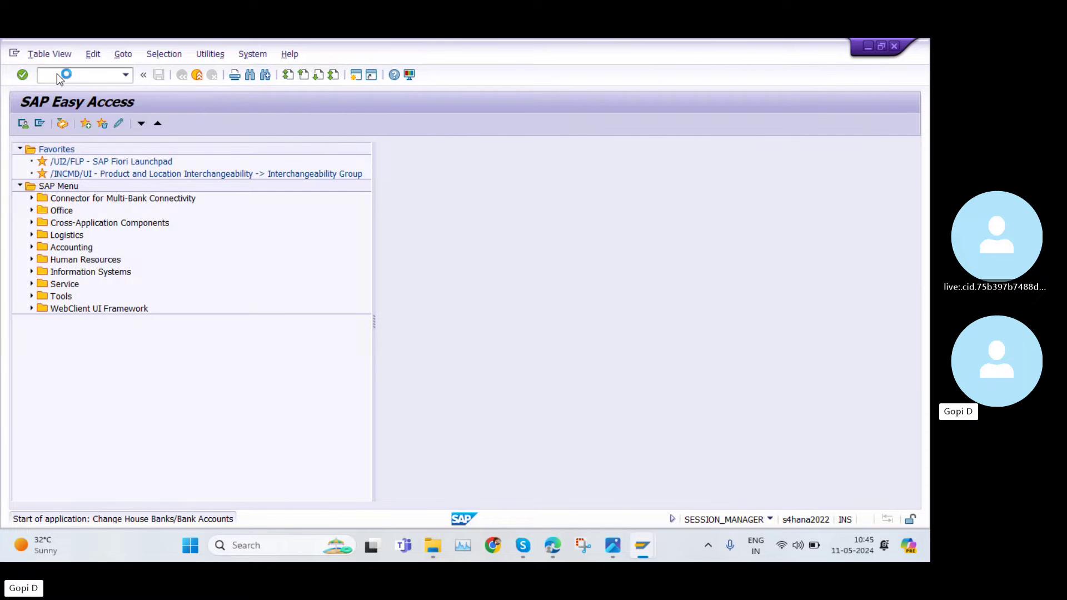
{"action": "left_click", "coordinate": [300, 384]}
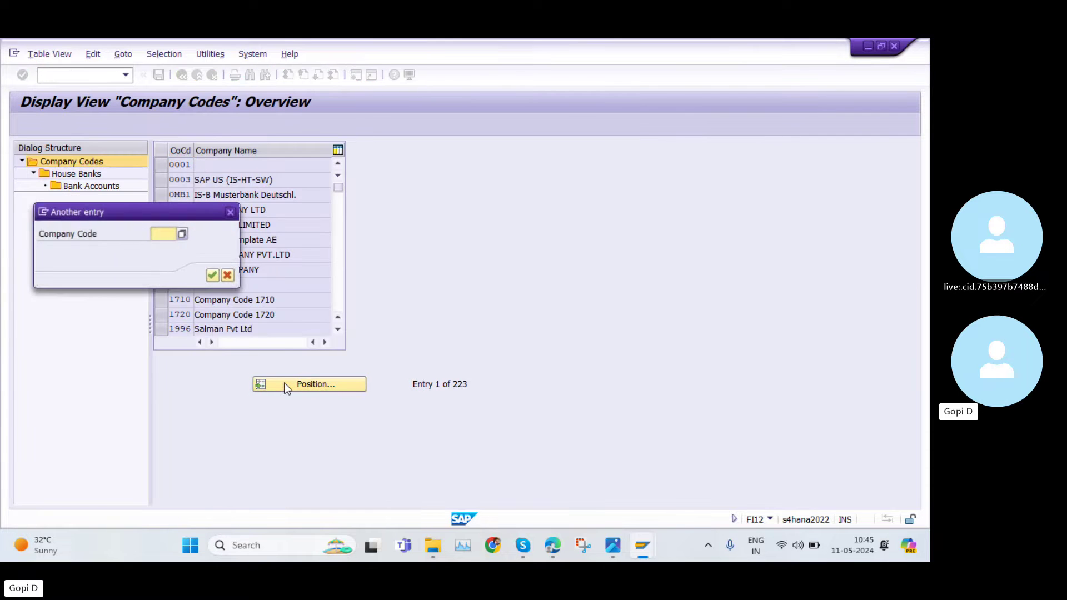
{"action": "type", "text": "AY10"}
{"action": "left_click", "coordinate": [212, 275]}
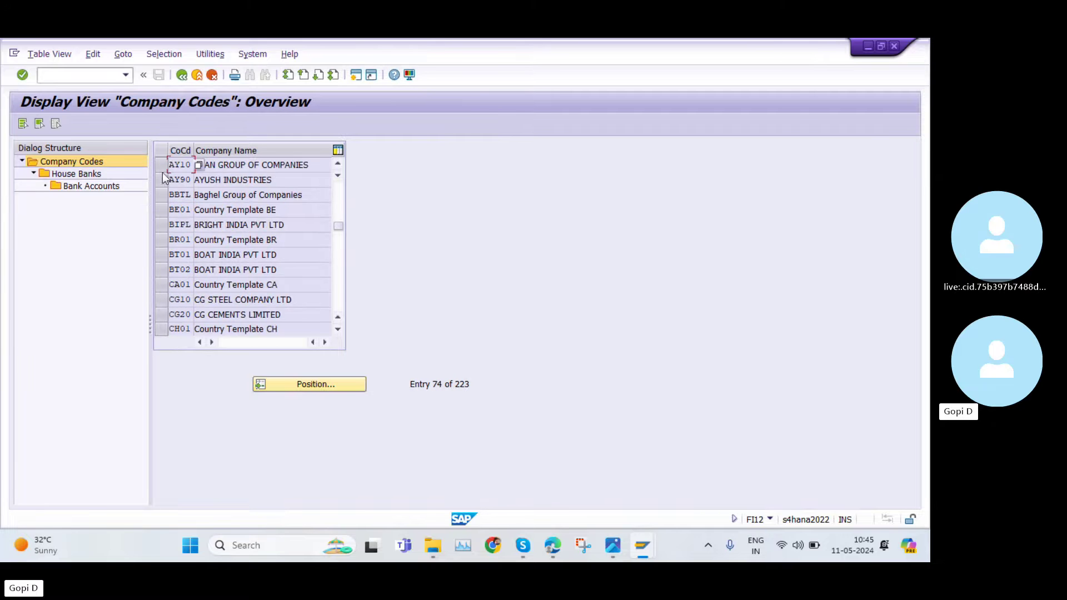
Try to create a bank account under the house banks of company code AY10 and return to SAP Easy Access
{"action": "double_click", "coordinate": [81, 175]}
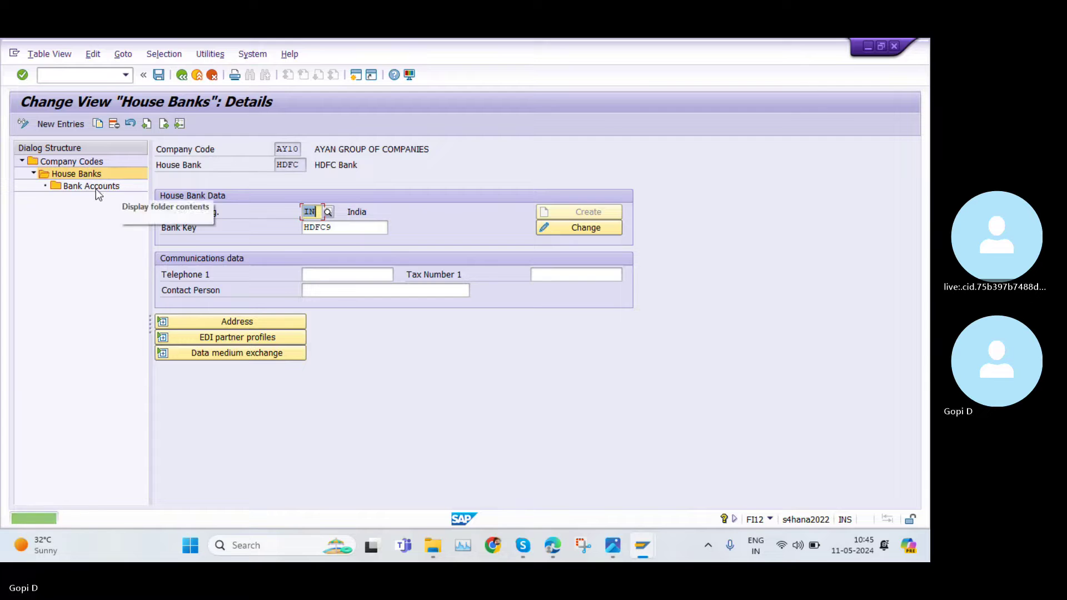
{"action": "double_click", "coordinate": [92, 187]}
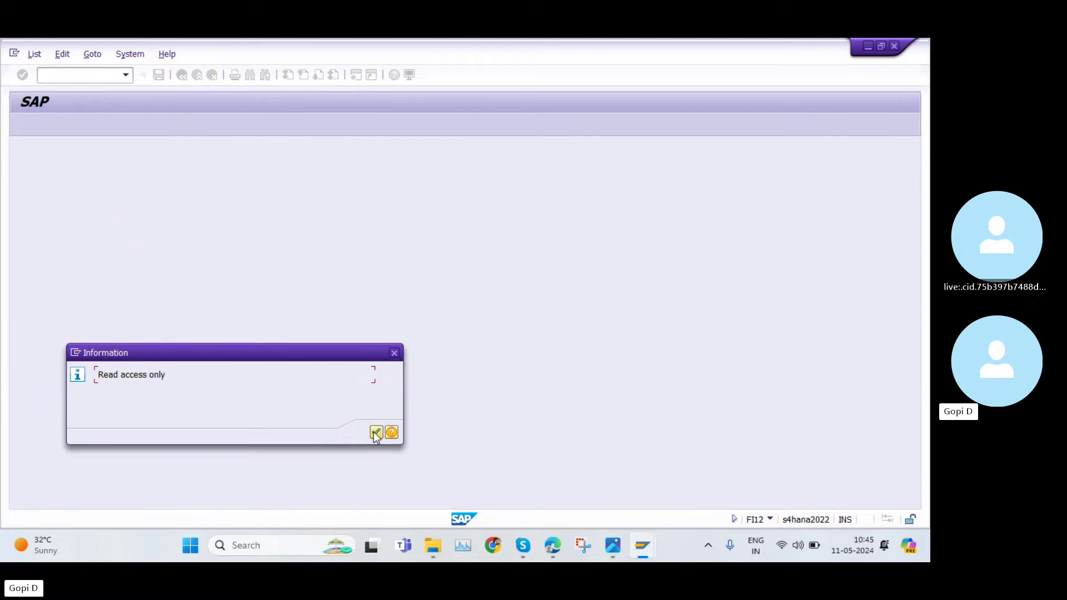
{"action": "left_click", "coordinate": [376, 433]}
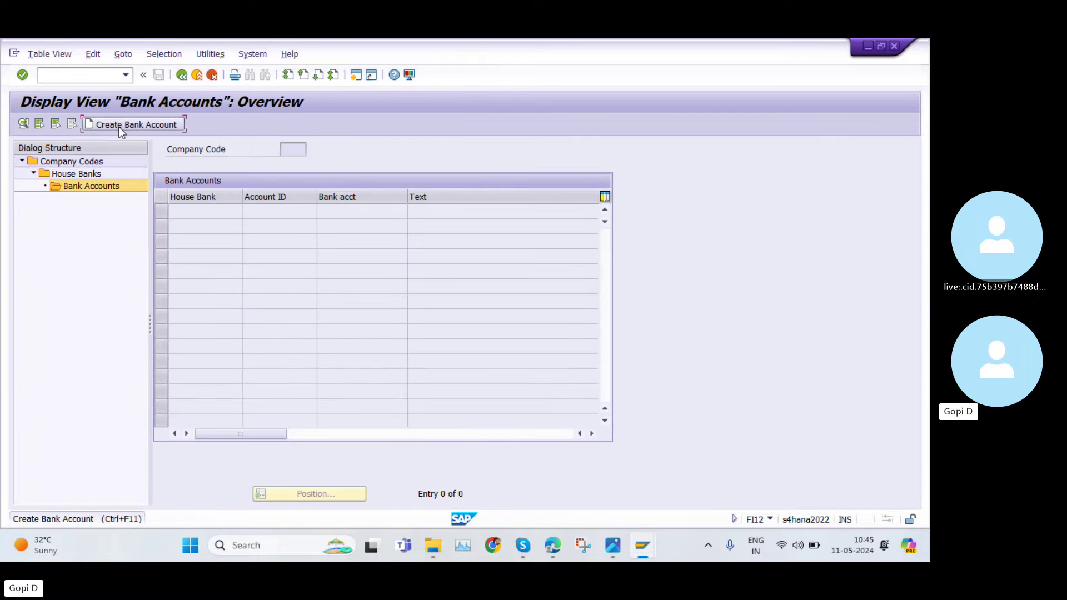
{"action": "left_click", "coordinate": [118, 126]}
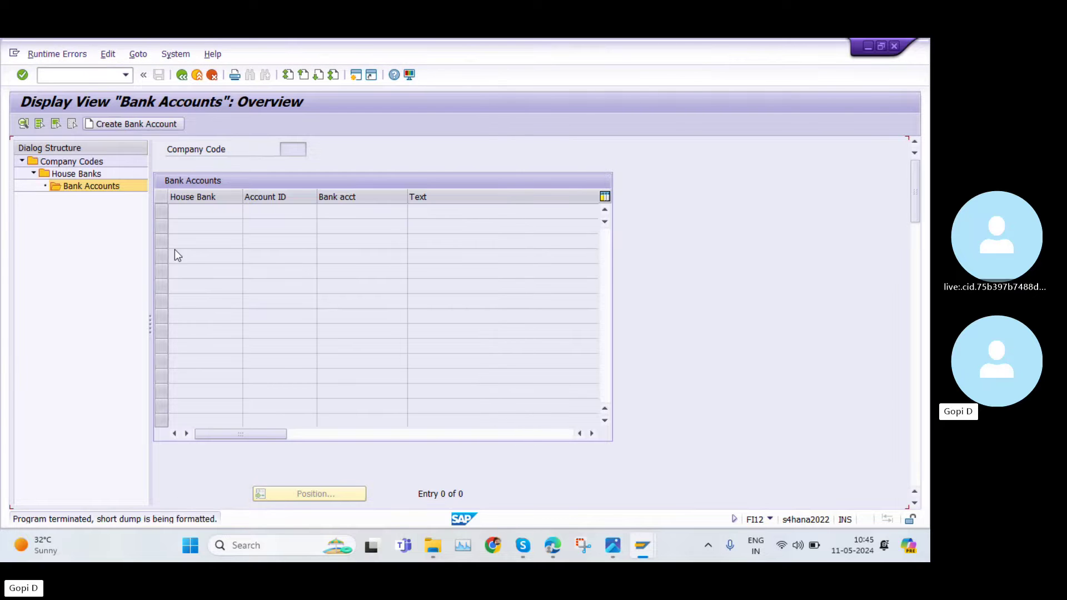
{"action": "left_click", "coordinate": [181, 74]}
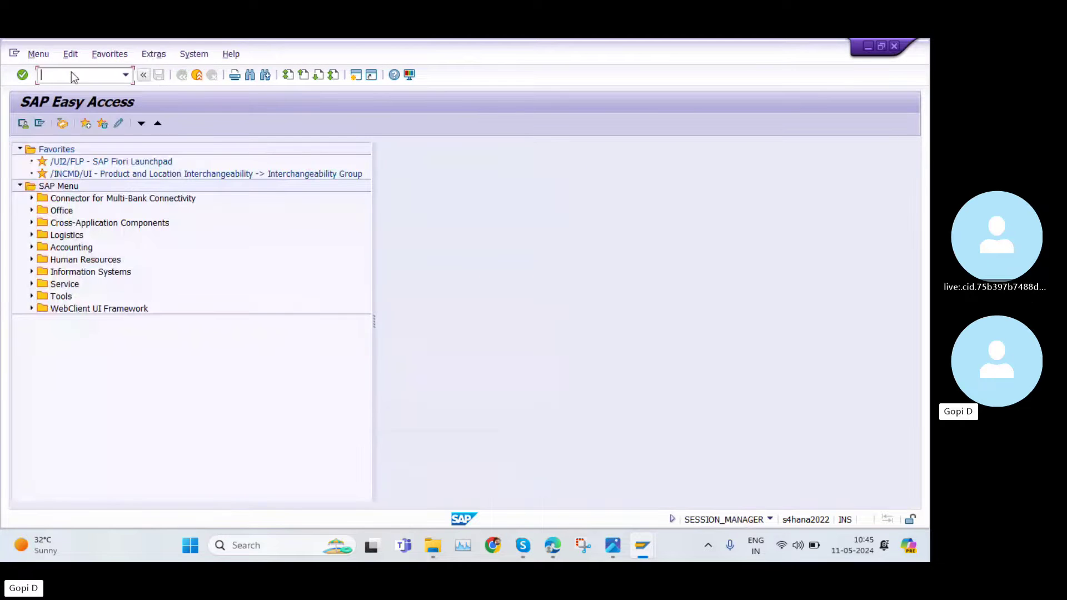
Rerun transaction FI12 and position the company codes list at AY10 again
{"action": "left_click", "coordinate": [73, 75]}
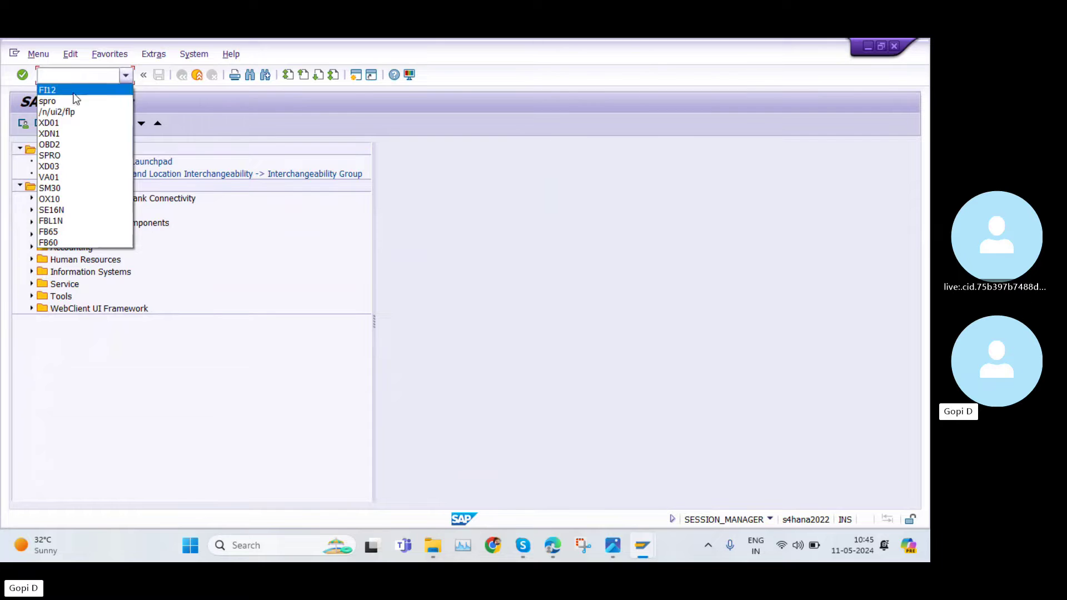
{"action": "left_click", "coordinate": [75, 90]}
{"action": "key", "text": "Return"}
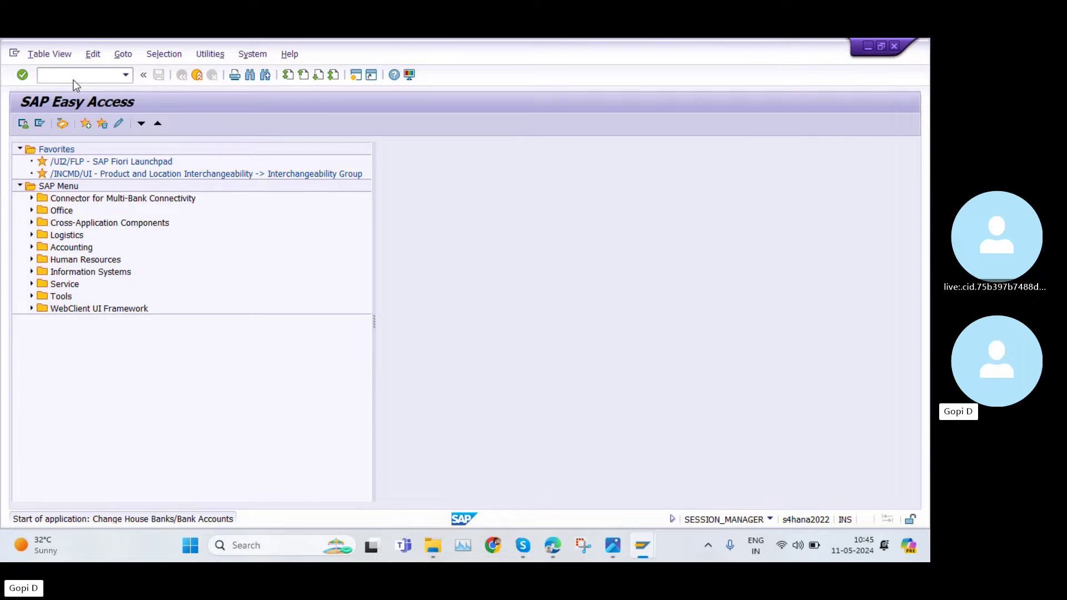
{"action": "left_click", "coordinate": [300, 384]}
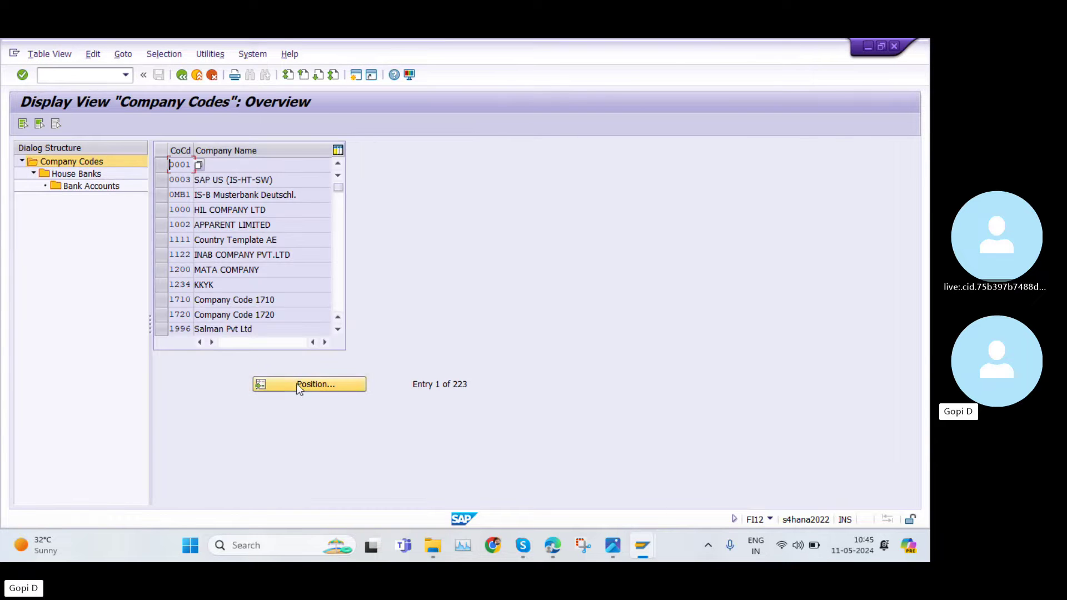
{"action": "type", "text": "A"}
{"action": "left_click", "coordinate": [169, 256]}
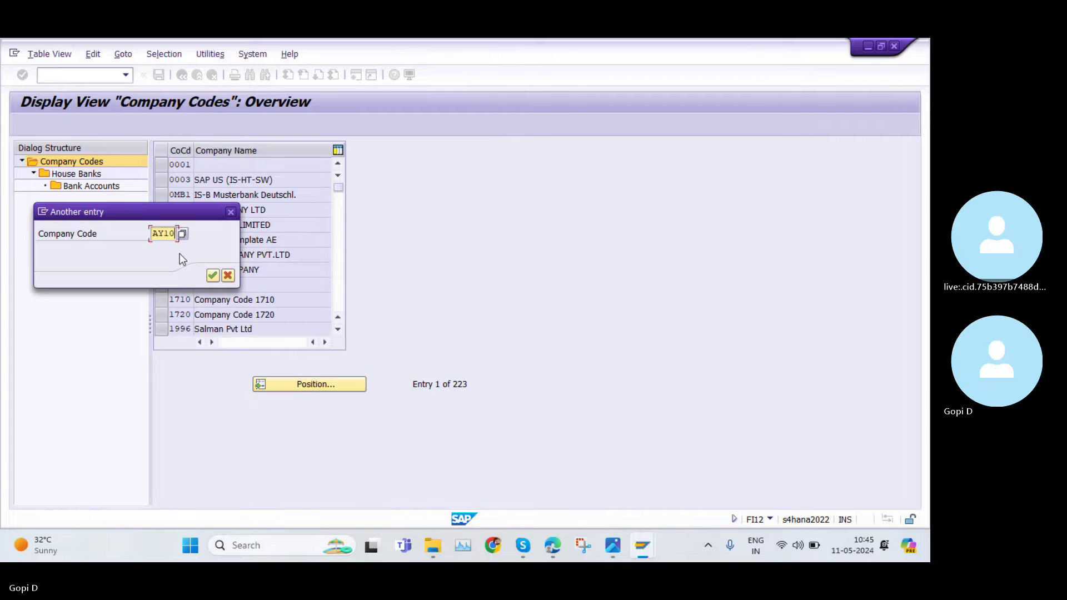
{"action": "left_click", "coordinate": [213, 275]}
Retry creating a bank account for AY10 from its house banks, then leave for SAP Easy Access
{"action": "double_click", "coordinate": [91, 175]}
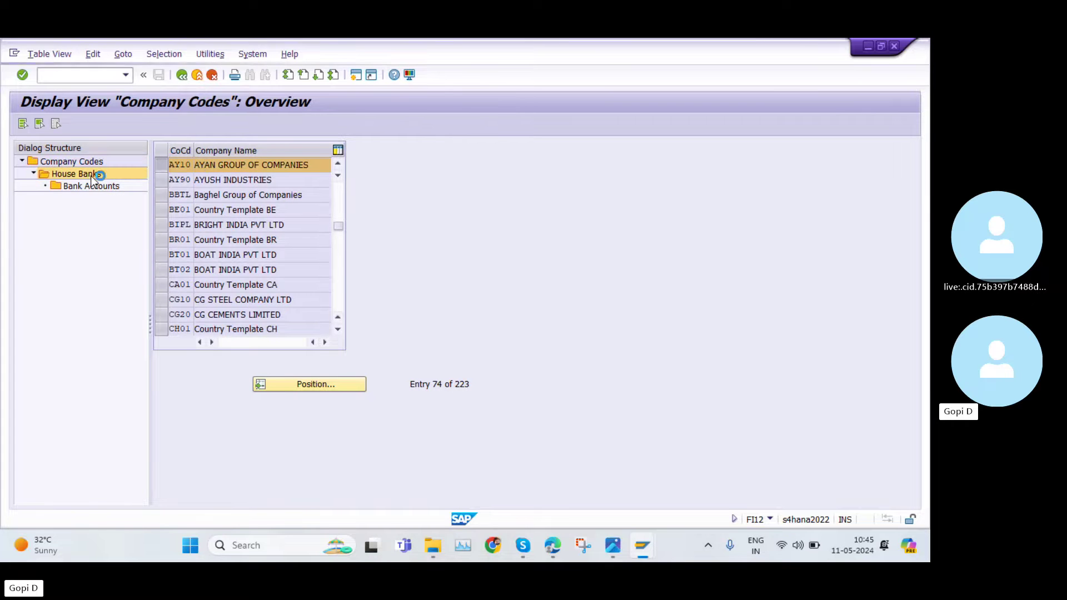
{"action": "double_click", "coordinate": [109, 186]}
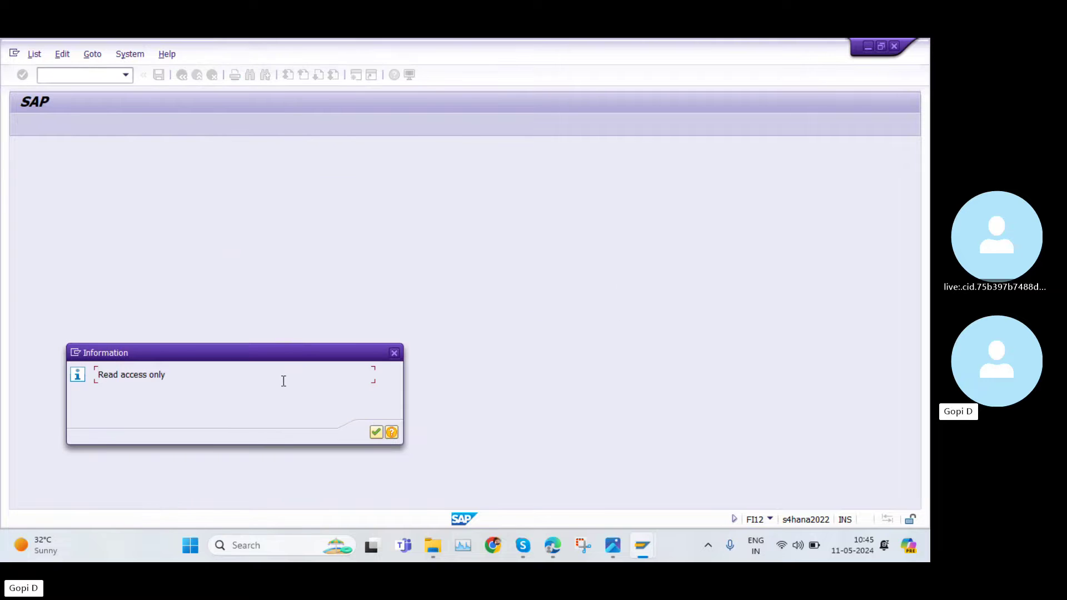
{"action": "left_click", "coordinate": [376, 432]}
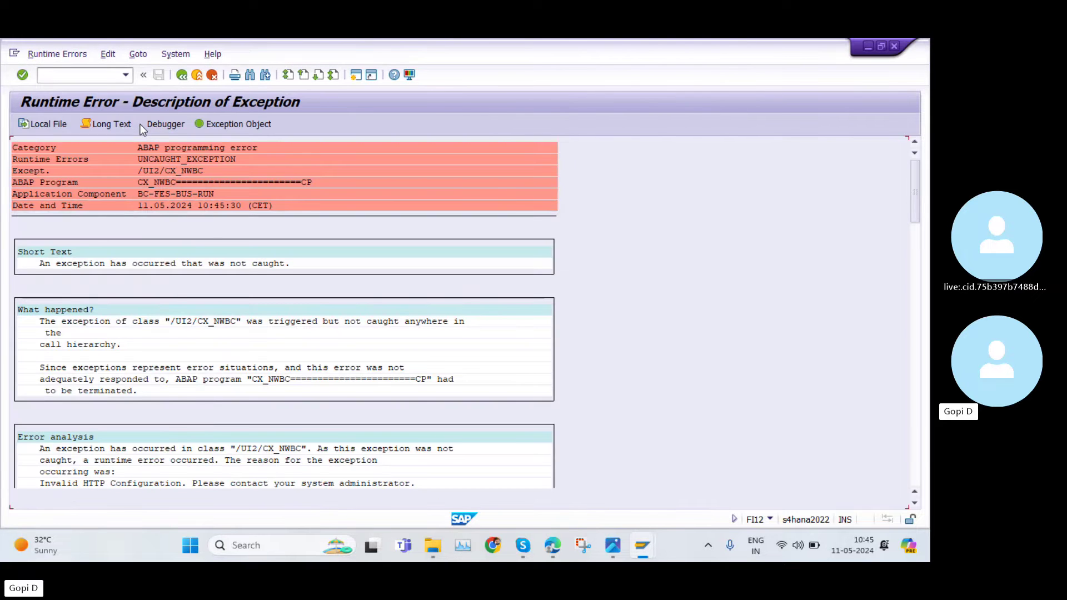
{"action": "left_click", "coordinate": [180, 76]}
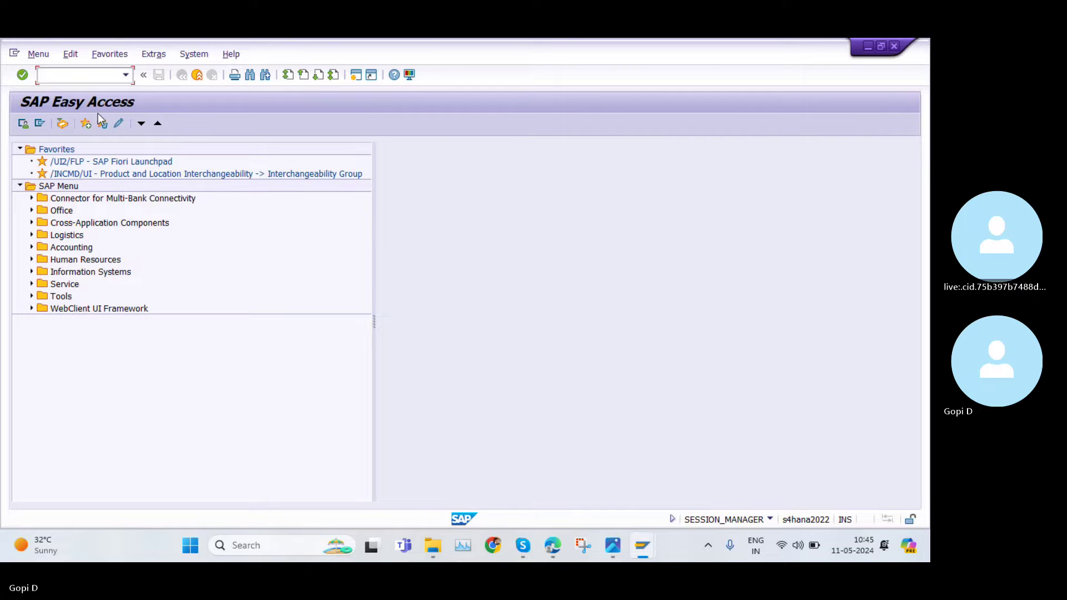
Try to switch the HTML browser control to Internet Explorer in the SAP GUI interaction design options
{"action": "left_click", "coordinate": [409, 75]}
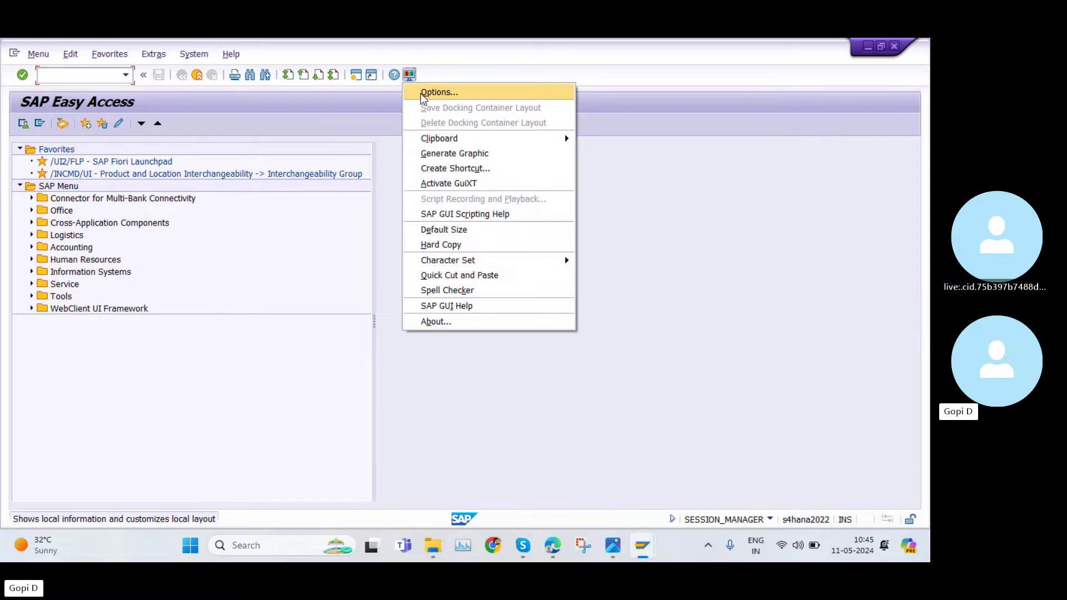
{"action": "left_click", "coordinate": [439, 92]}
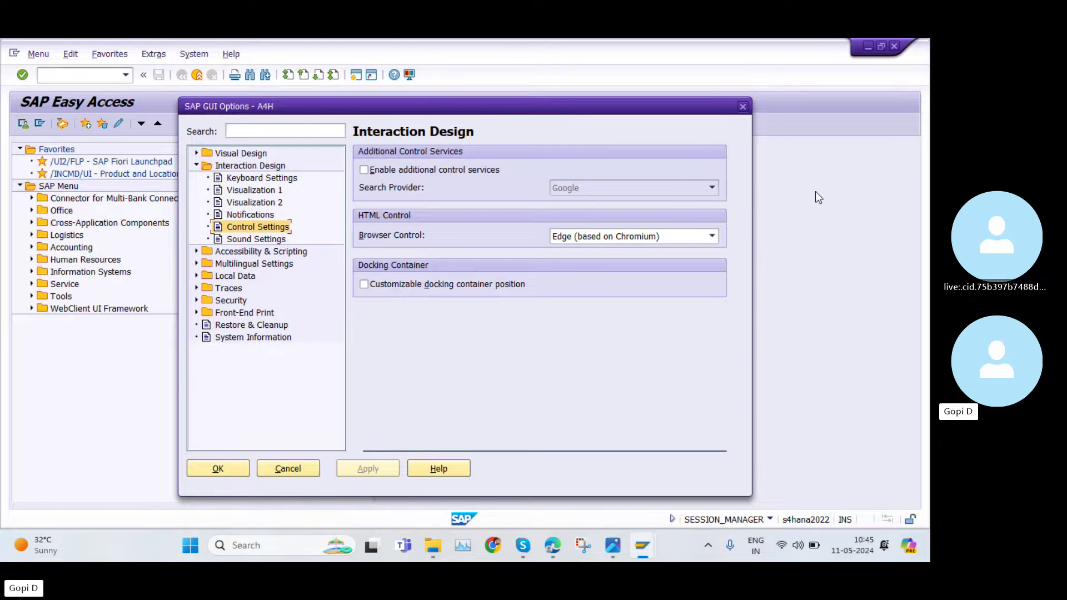
{"action": "left_click", "coordinate": [711, 237]}
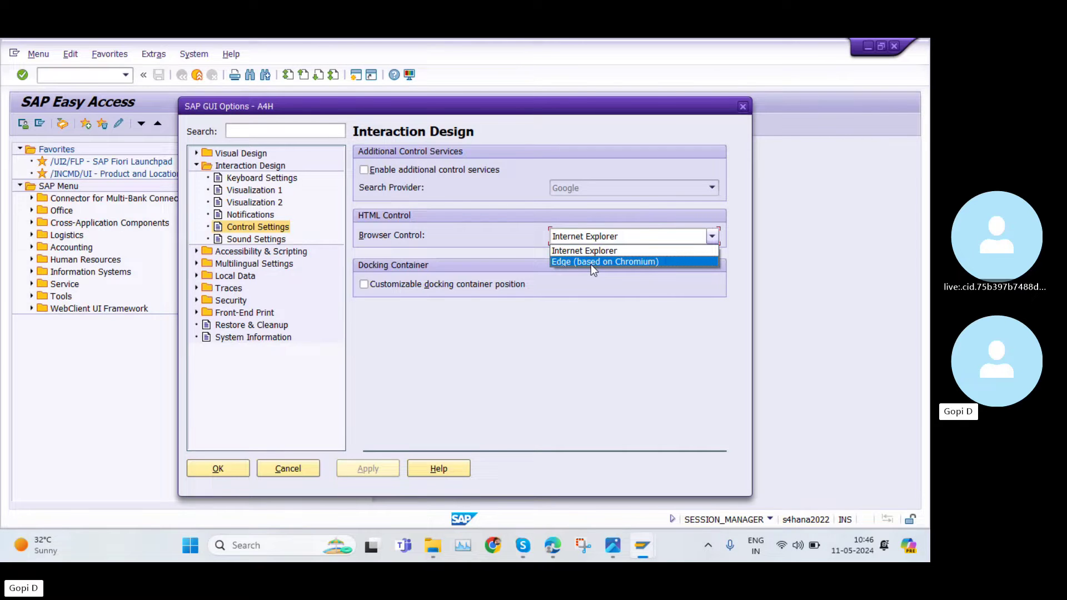
{"action": "left_click", "coordinate": [612, 302]}
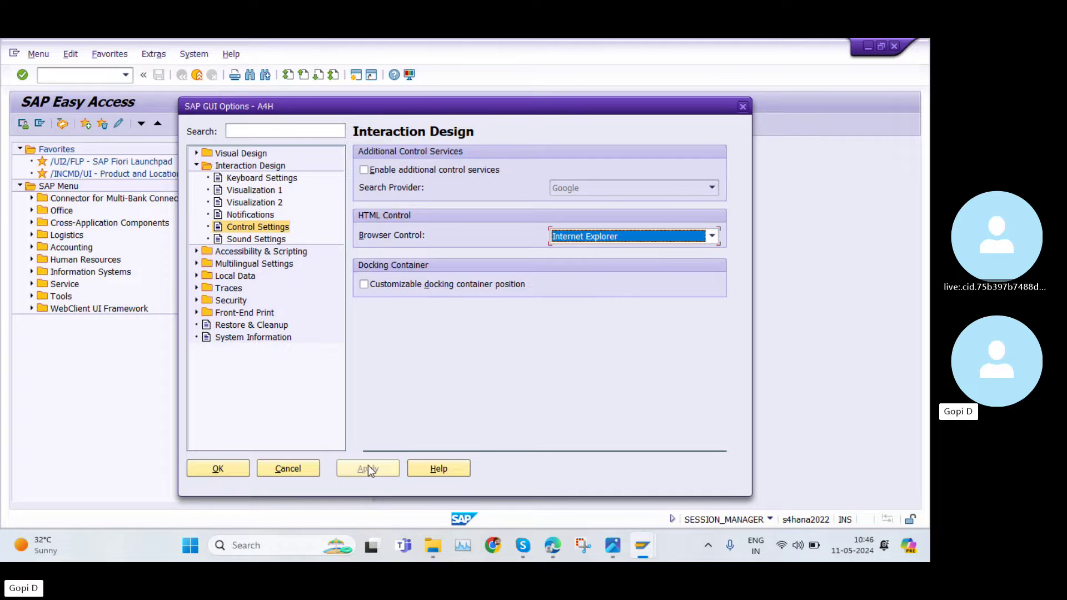
{"action": "left_click", "coordinate": [741, 107]}
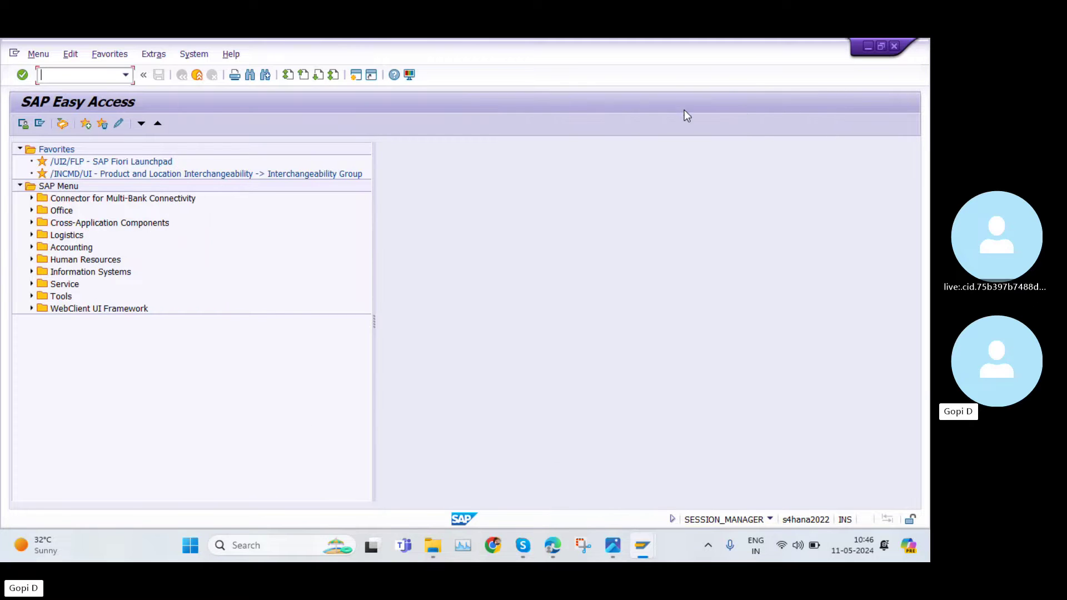
Start FI12 from the transaction history and locate company code AY10 in the list
{"action": "left_click", "coordinate": [125, 73]}
{"action": "left_click", "coordinate": [100, 89]}
{"action": "left_click", "coordinate": [97, 76]}
{"action": "key", "text": "Return"}
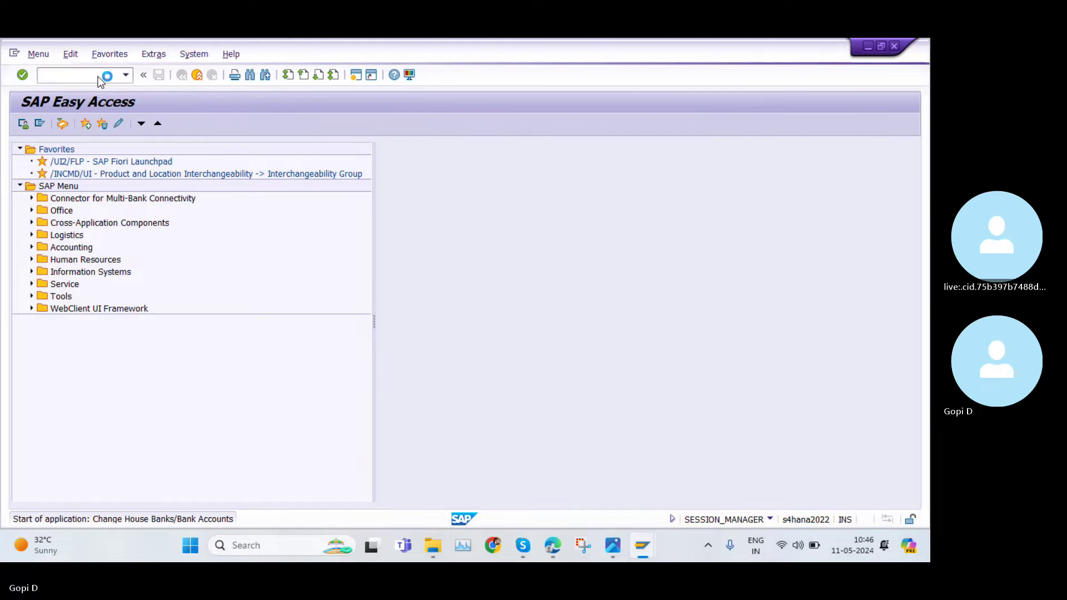
{"action": "double_click", "coordinate": [84, 172]}
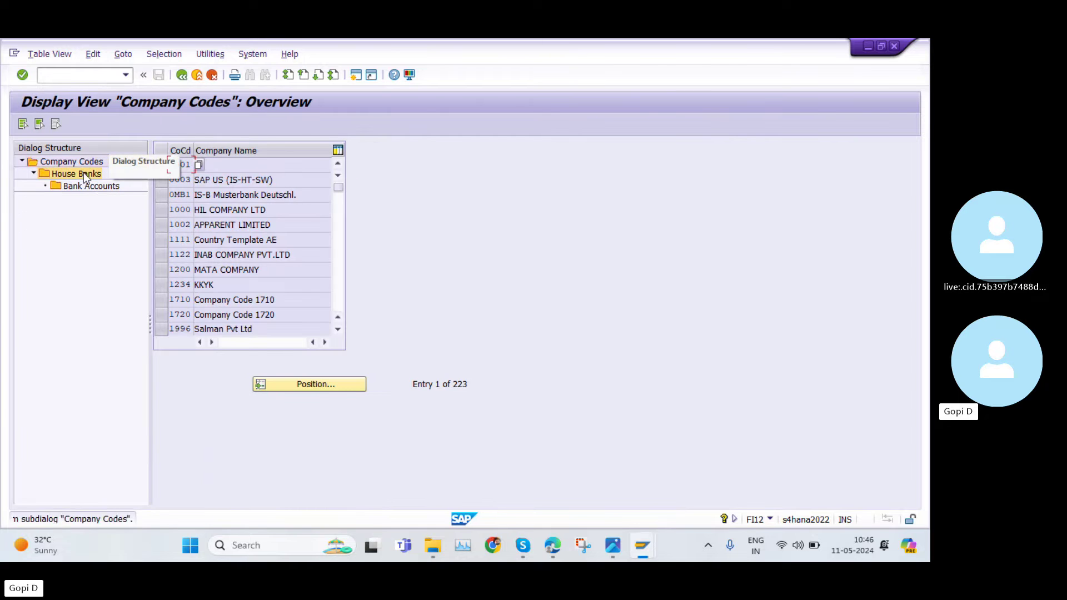
{"action": "left_click", "coordinate": [283, 386]}
{"action": "key", "text": "Caps_Lock"}
{"action": "type", "text": "AY10"}
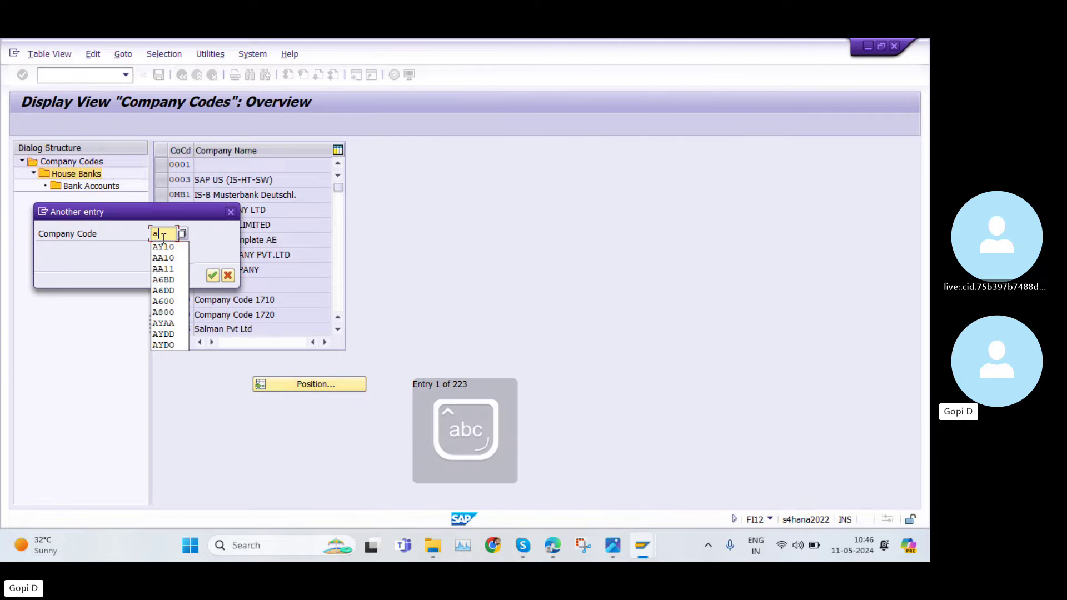
{"action": "left_click", "coordinate": [213, 276]}
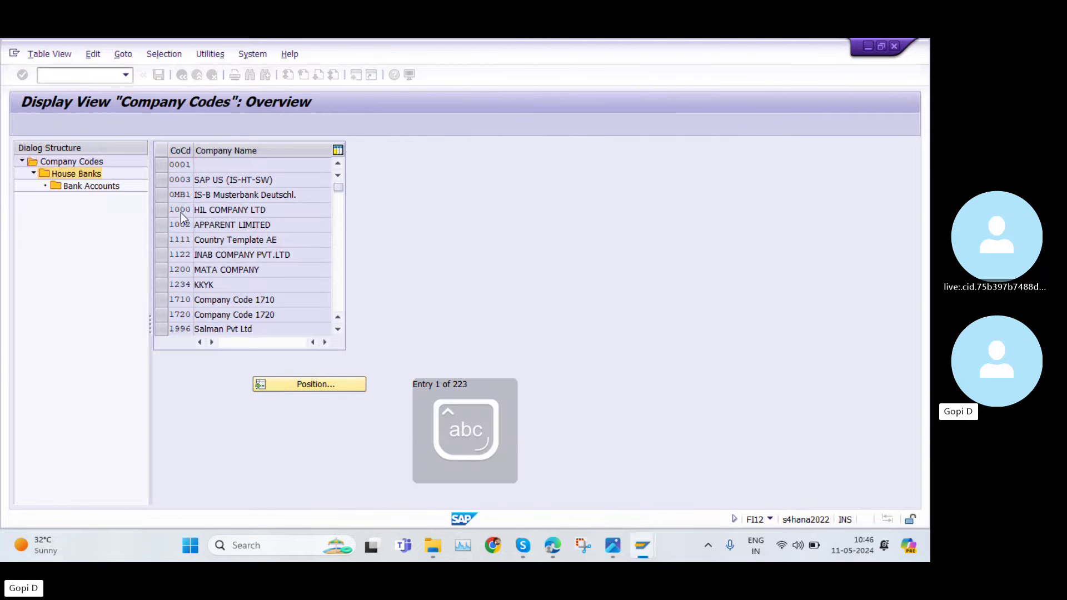
Open the bank accounts for work area AY10, try to create a bank account and return to SAP Easy Access
{"action": "left_click", "coordinate": [103, 187]}
{"action": "double_click", "coordinate": [102, 188]}
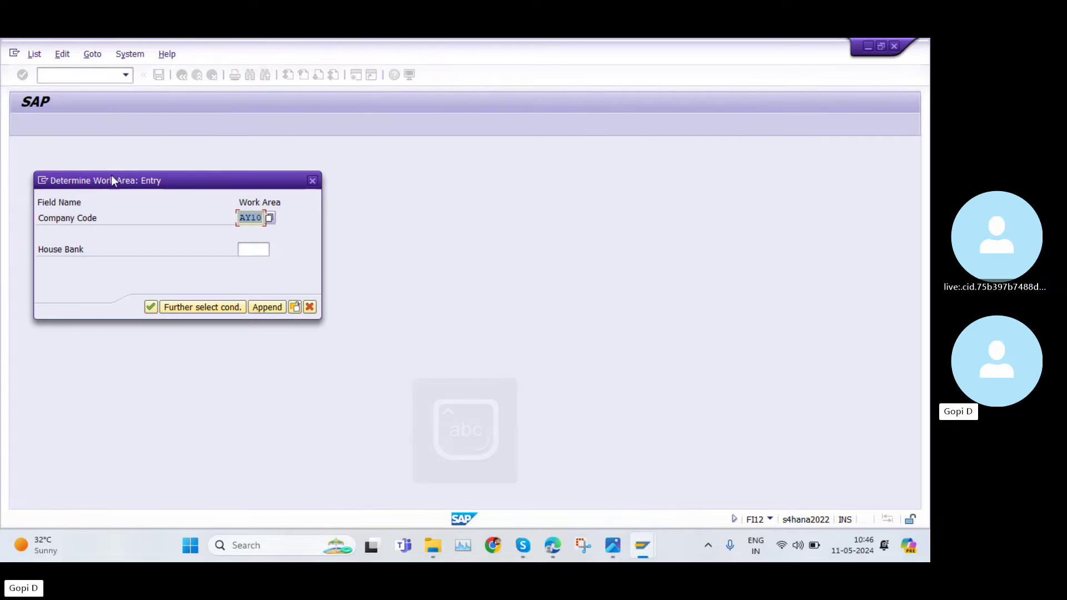
{"action": "left_click", "coordinate": [151, 307]}
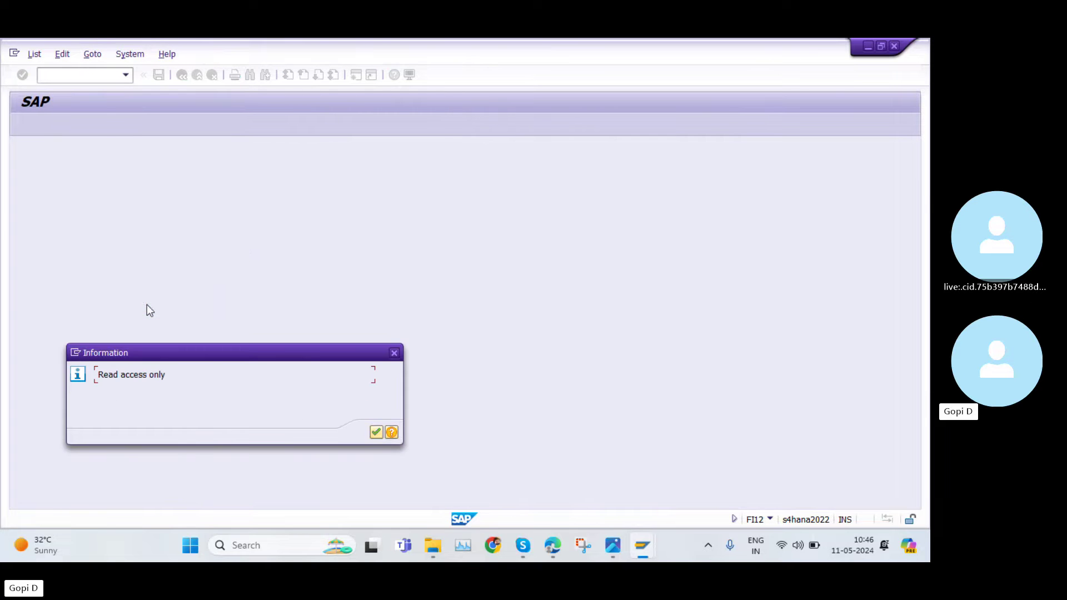
{"action": "left_click", "coordinate": [376, 433]}
{"action": "left_click", "coordinate": [151, 126]}
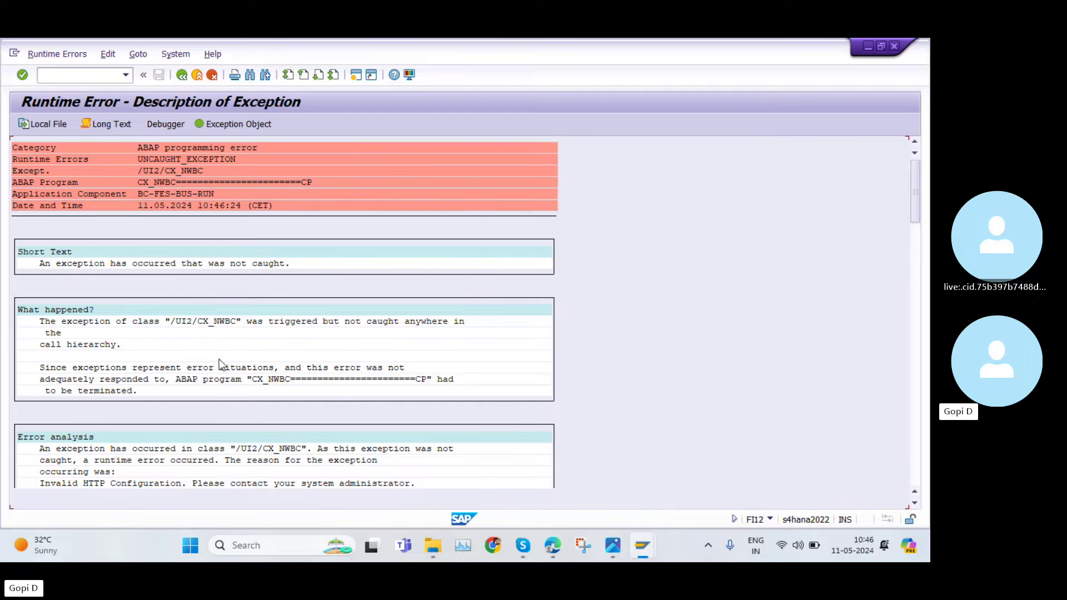
{"action": "left_click", "coordinate": [178, 80]}
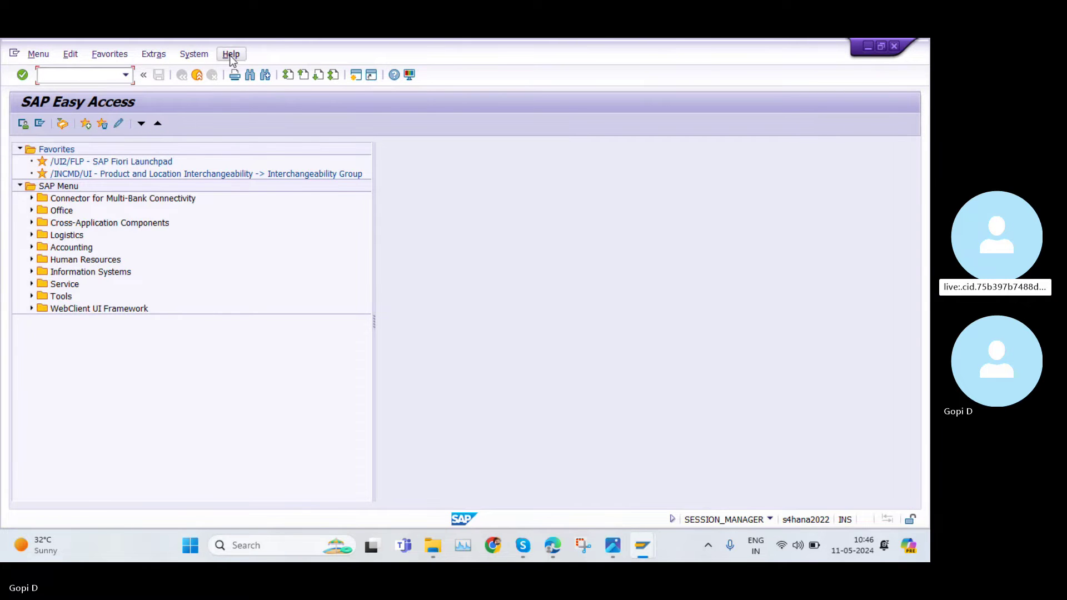
Set the HTML browser control to Internet Explorer in the SAP GUI interaction design options and apply it
{"action": "left_click", "coordinate": [409, 76]}
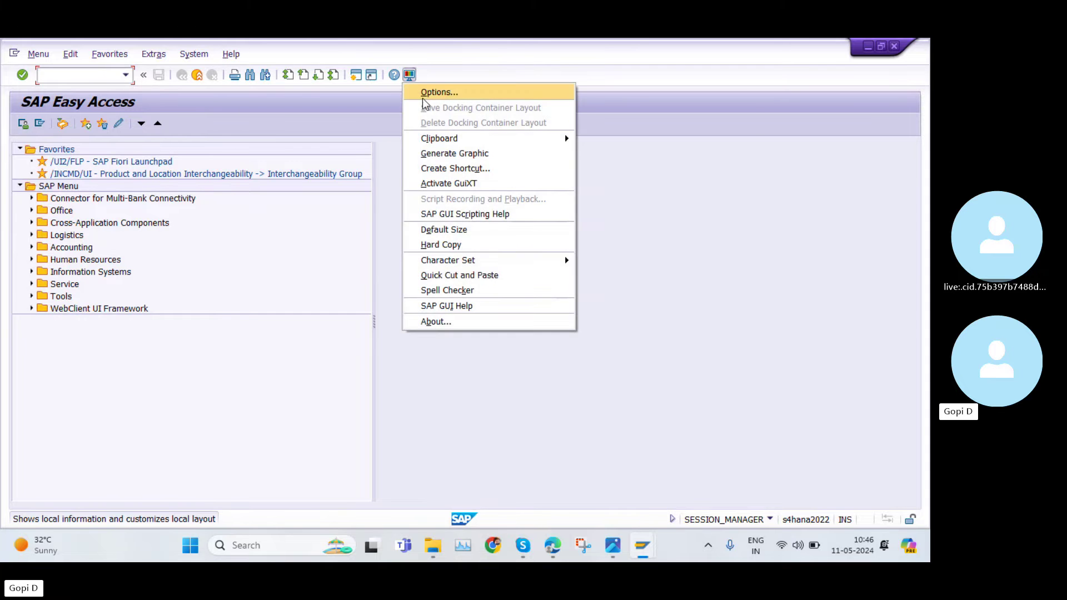
{"action": "left_click", "coordinate": [424, 94]}
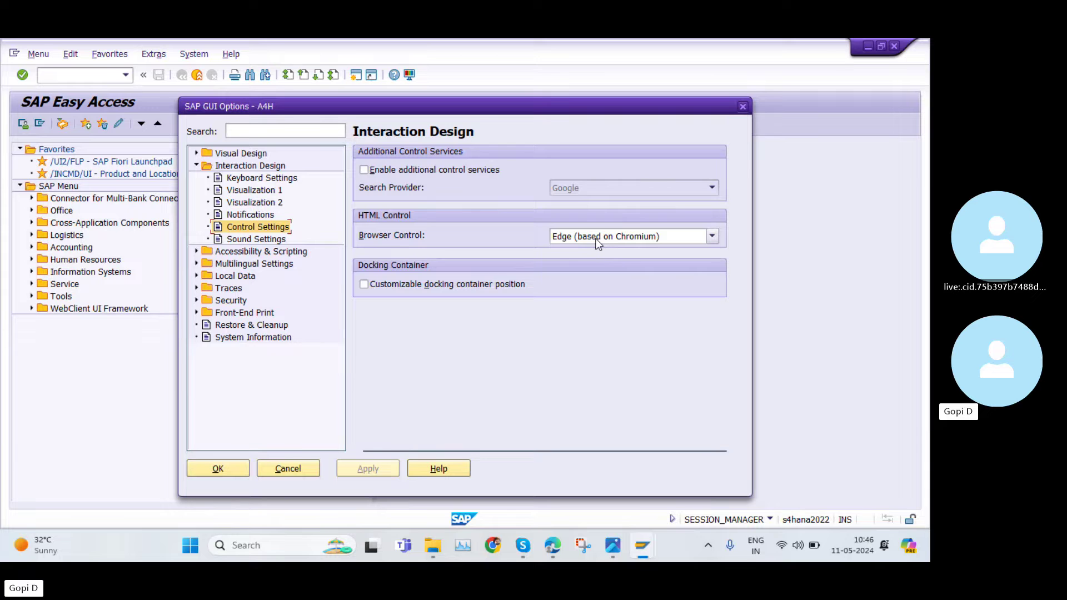
{"action": "left_click", "coordinate": [597, 238]}
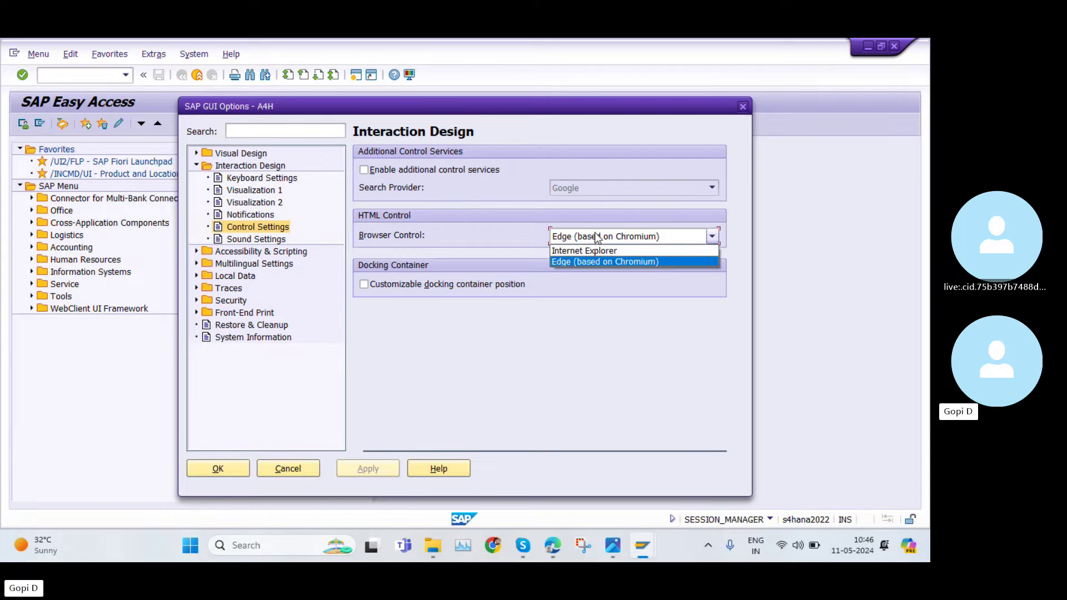
{"action": "left_click", "coordinate": [597, 250]}
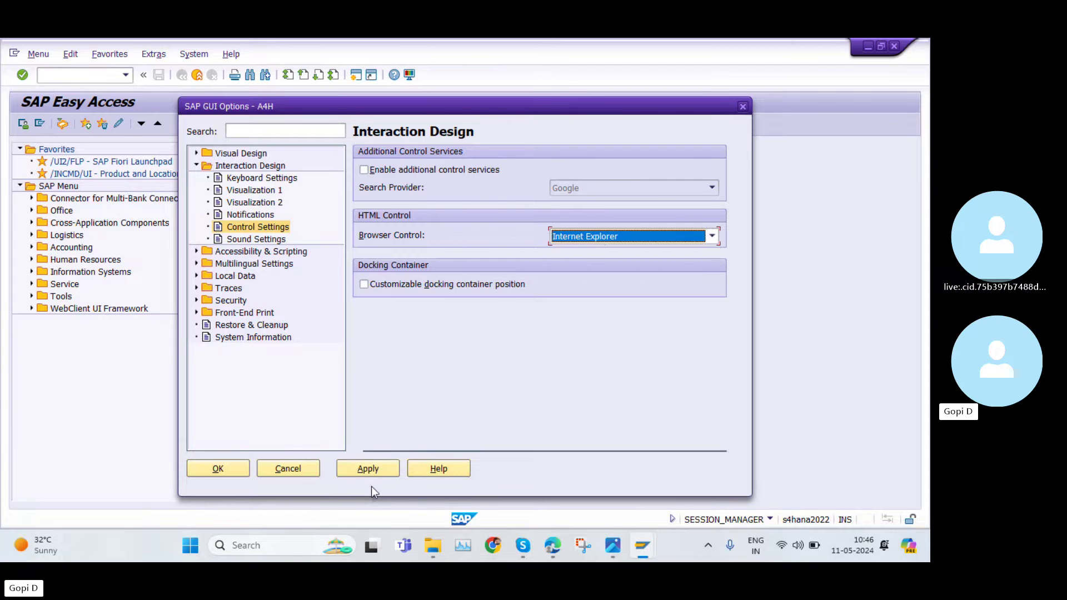
{"action": "left_click", "coordinate": [374, 469]}
{"action": "left_click", "coordinate": [233, 469]}
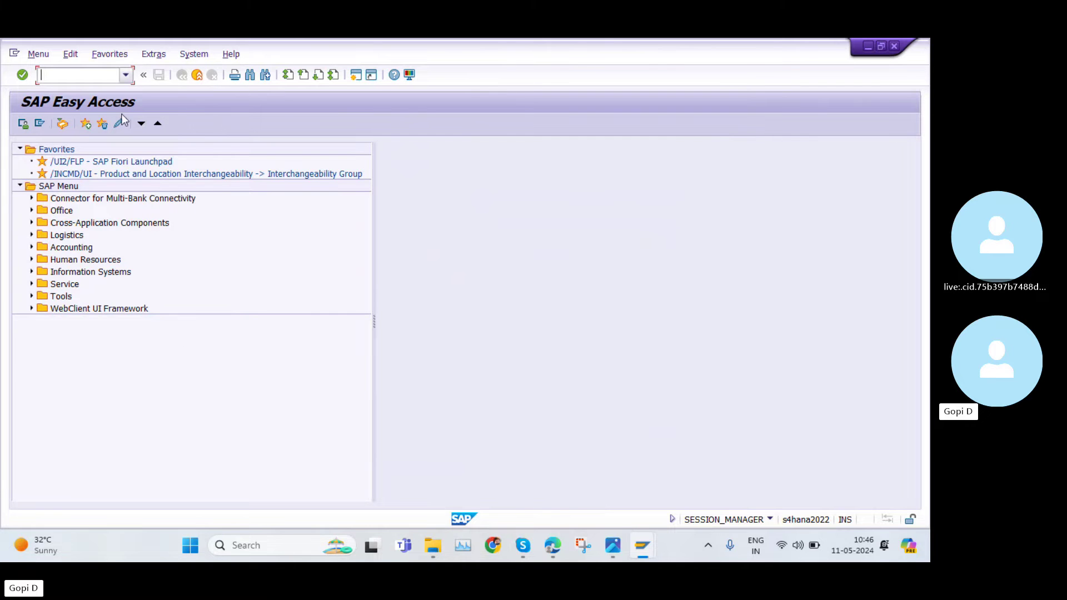
Try to launch the SAP Fiori Launchpad from the favorites and with transaction /n/ui2/flp, returning to SAP Easy Access
{"action": "double_click", "coordinate": [120, 165]}
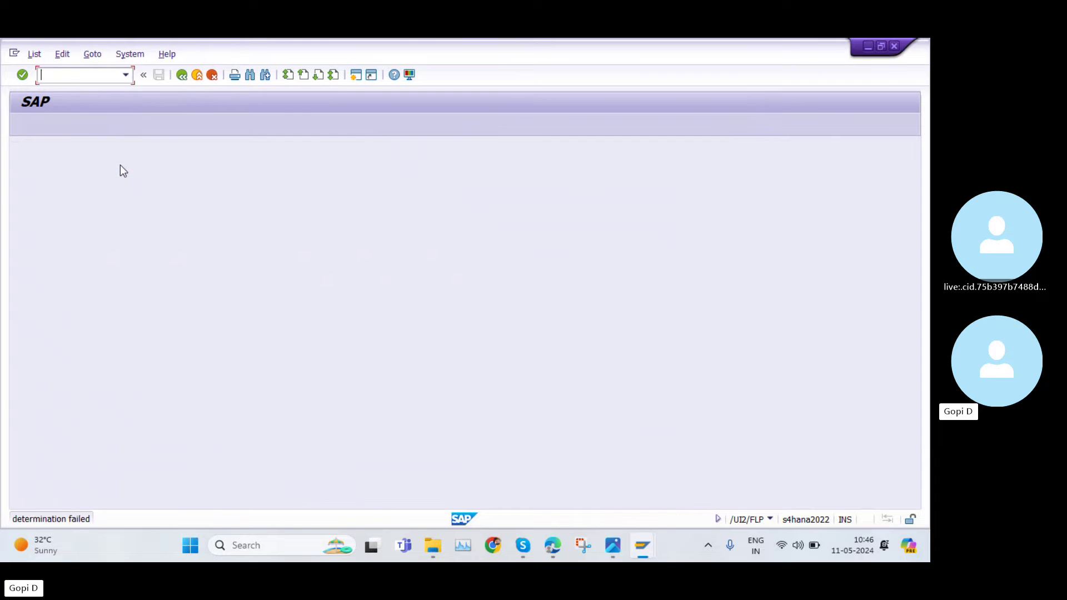
{"action": "left_click", "coordinate": [181, 76]}
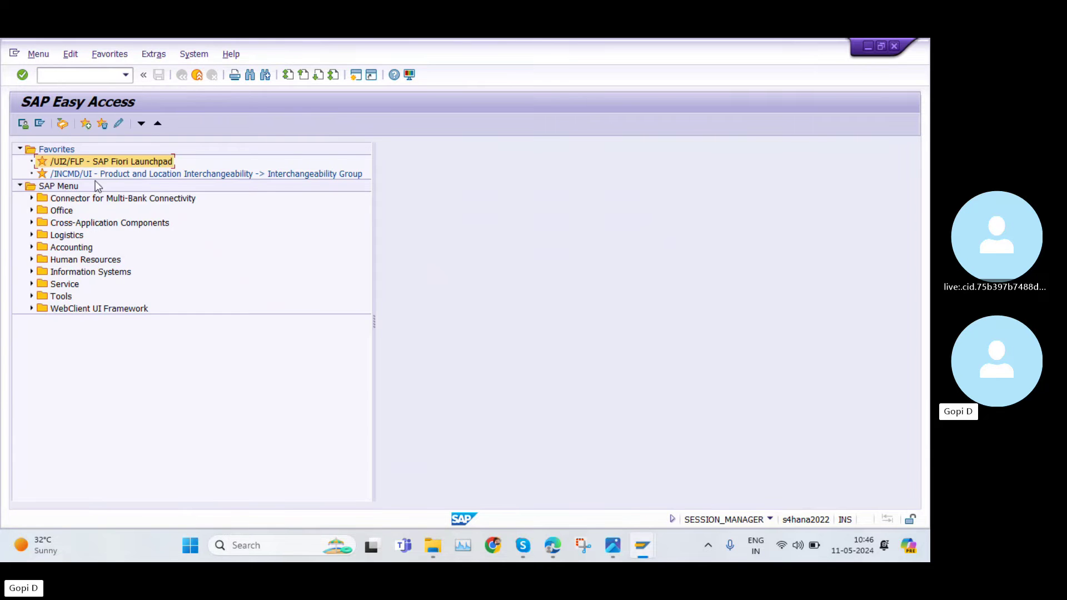
{"action": "left_click", "coordinate": [94, 77]}
{"action": "type", "text": "/n/ui2/f;"}
{"action": "type", "text": "p"}
{"action": "key", "text": "Return"}
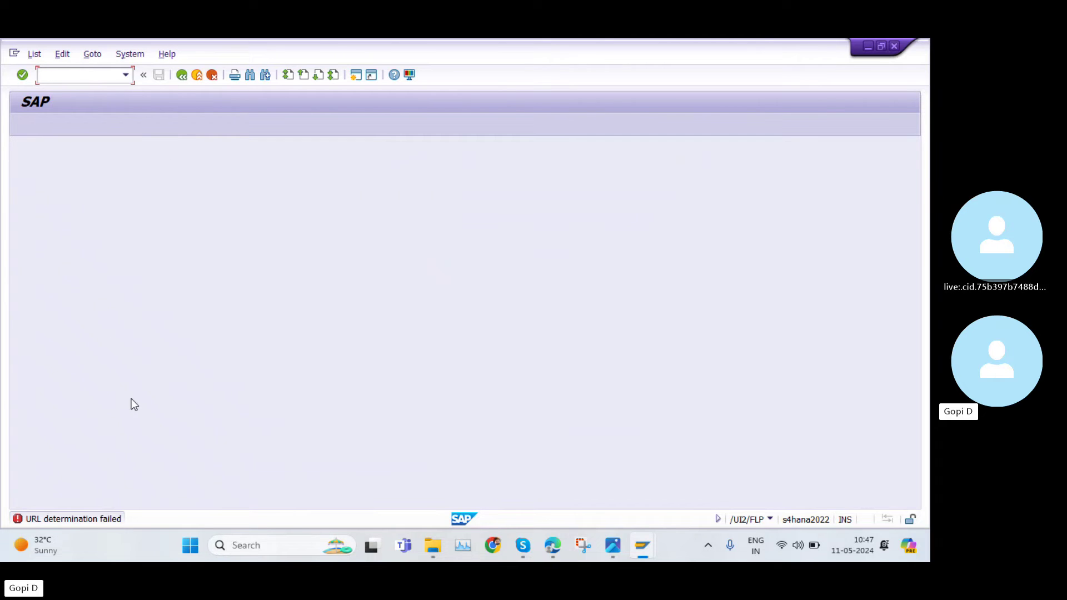
{"action": "left_click", "coordinate": [180, 76]}
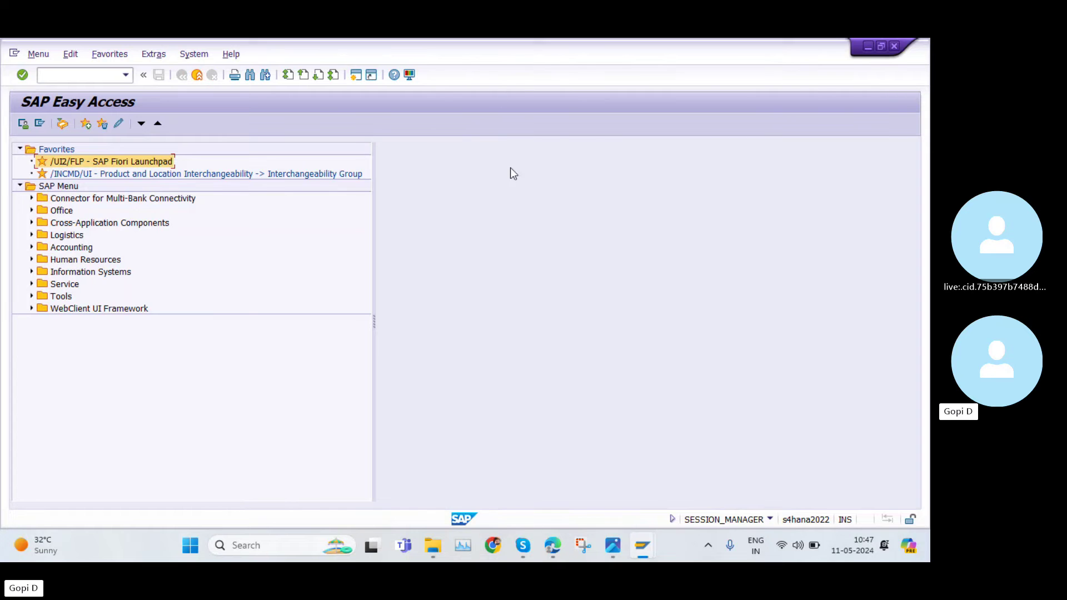
Set the HTML browser control to Edge (based on Chromium) in the SAP GUI options and apply it
{"action": "left_click", "coordinate": [409, 74]}
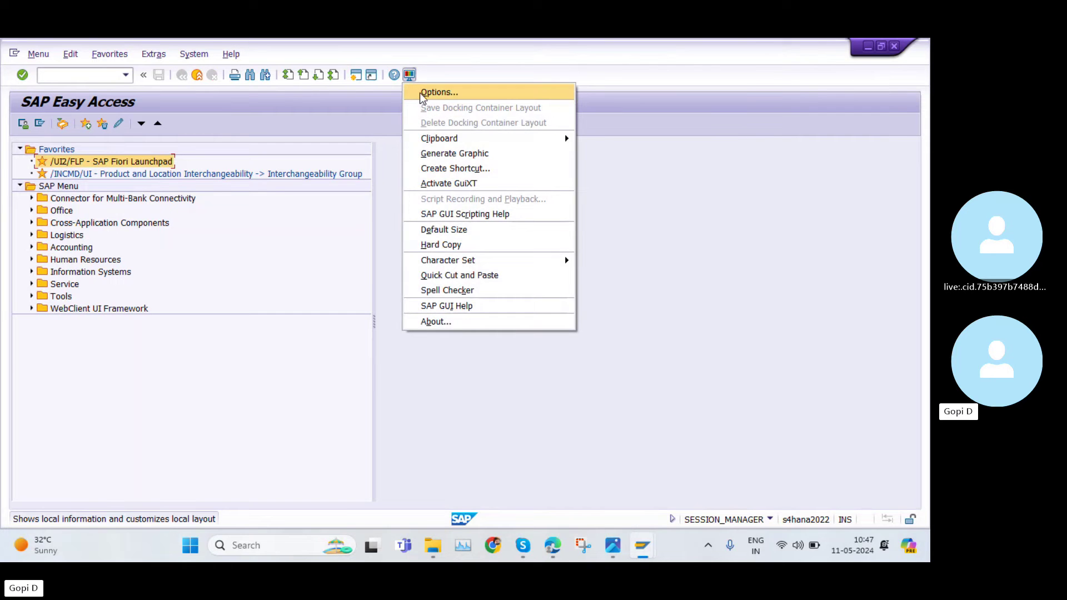
{"action": "left_click", "coordinate": [419, 91]}
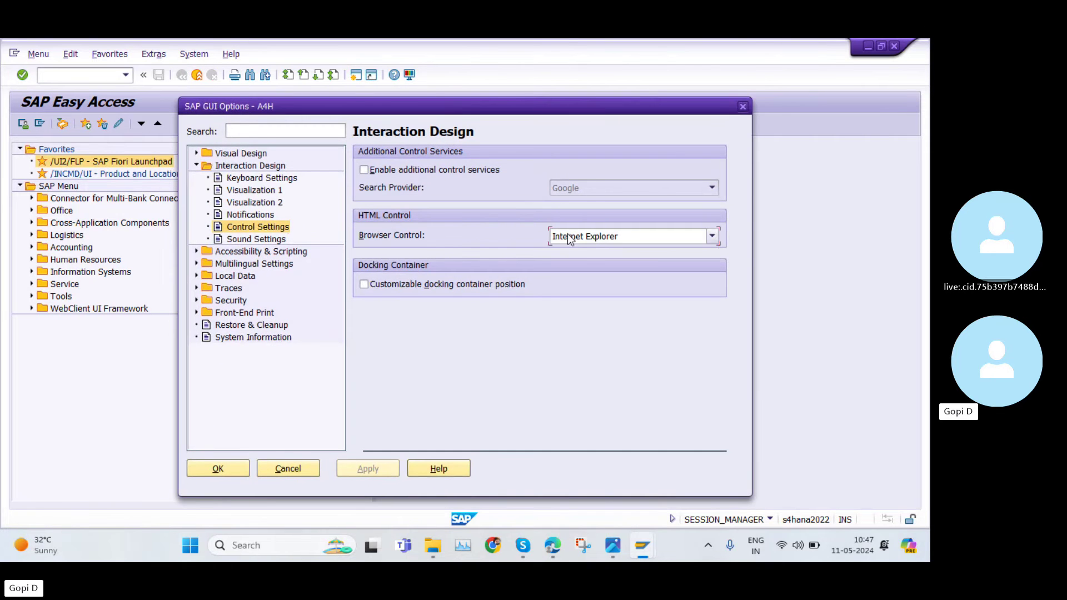
{"action": "left_click", "coordinate": [572, 236]}
{"action": "left_click", "coordinate": [606, 259]}
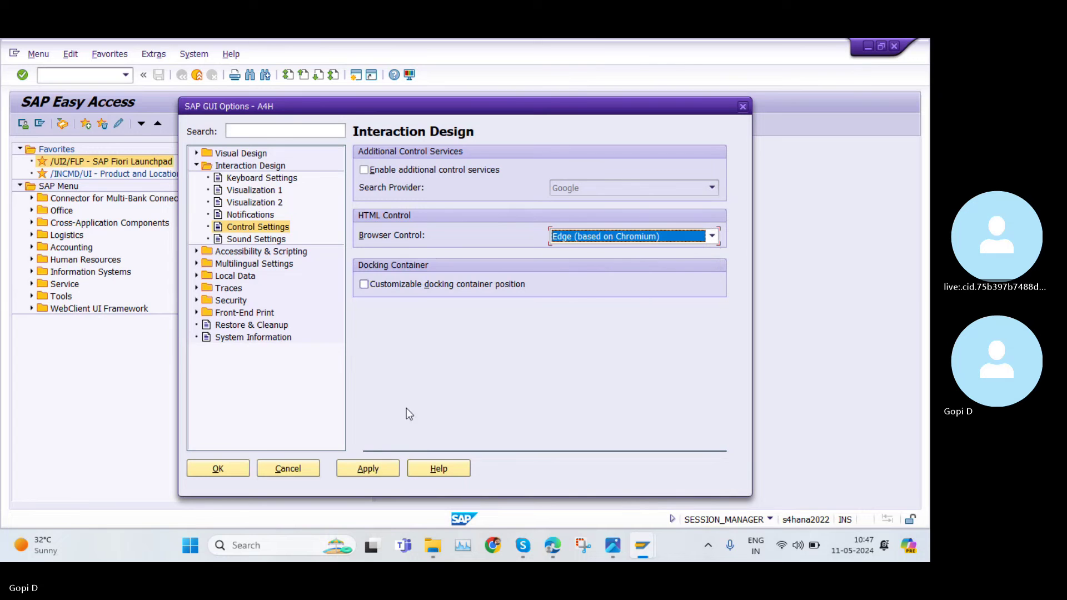
{"action": "left_click", "coordinate": [383, 465]}
{"action": "left_click", "coordinate": [218, 469]}
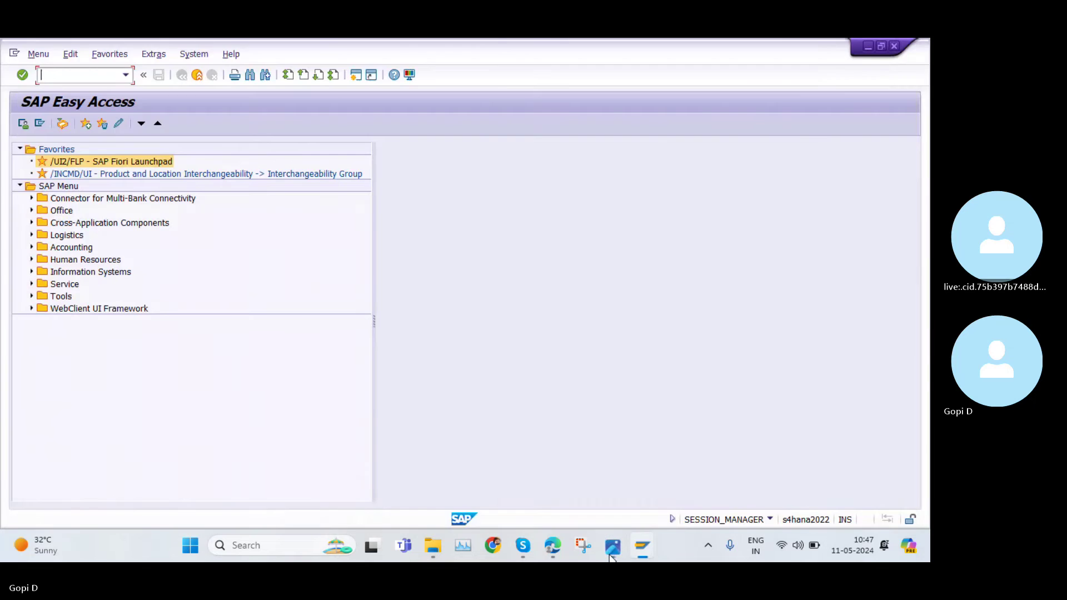
Switch to Microsoft Edge and review the Gmail message with the SAP GUI 7.70 download link and the YouTube channel's videos
{"action": "left_click", "coordinate": [610, 555]}
{"action": "left_click", "coordinate": [609, 555]}
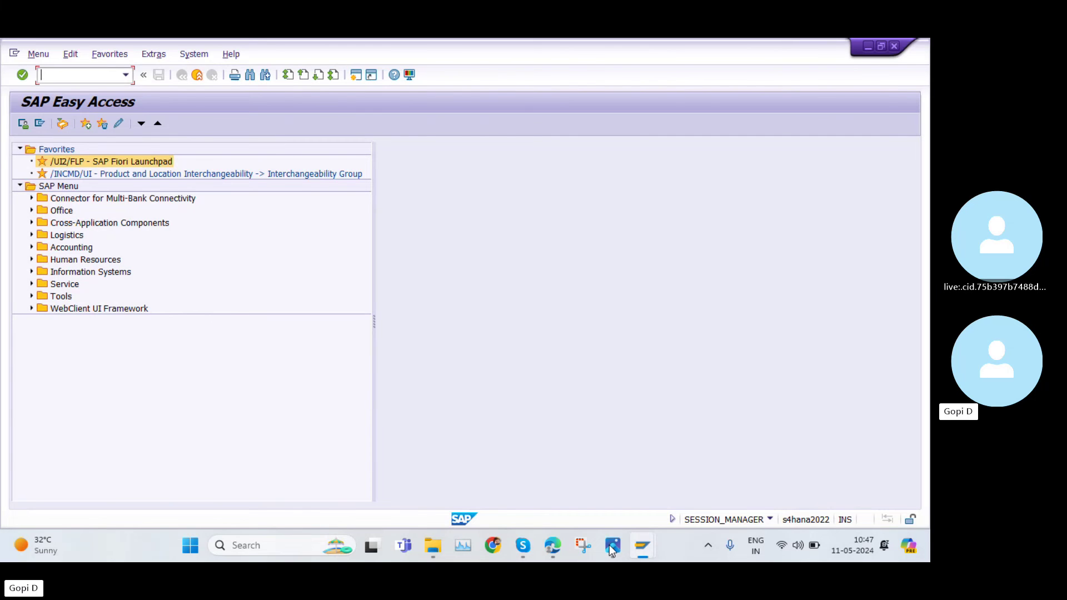
{"action": "left_click", "coordinate": [552, 545]}
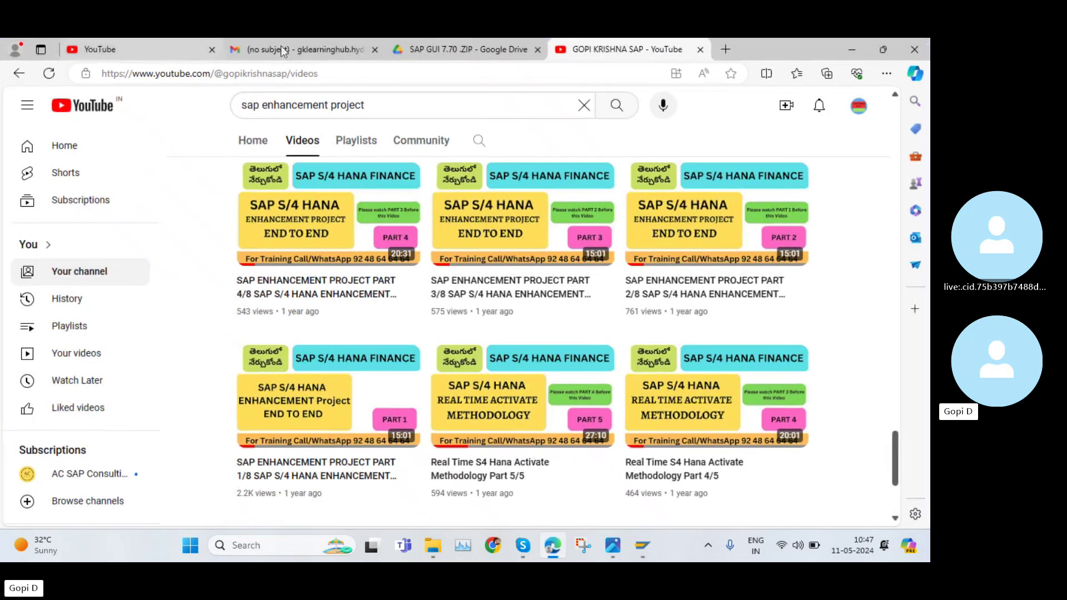
{"action": "left_click", "coordinate": [283, 51]}
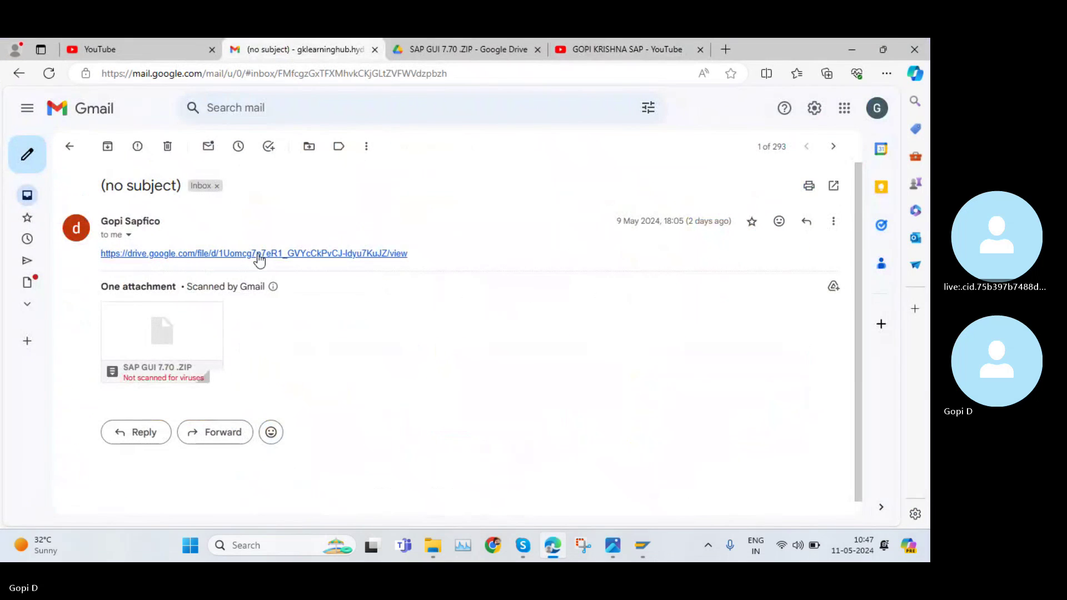
{"action": "left_click", "coordinate": [628, 41]}
{"action": "mouse_move", "coordinate": [517, 553]}
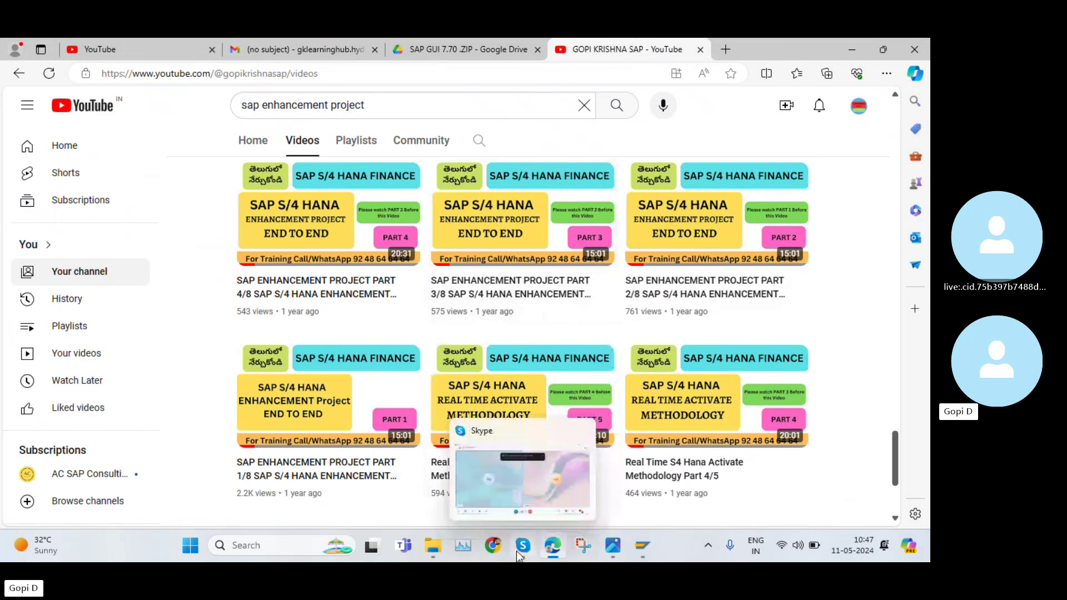